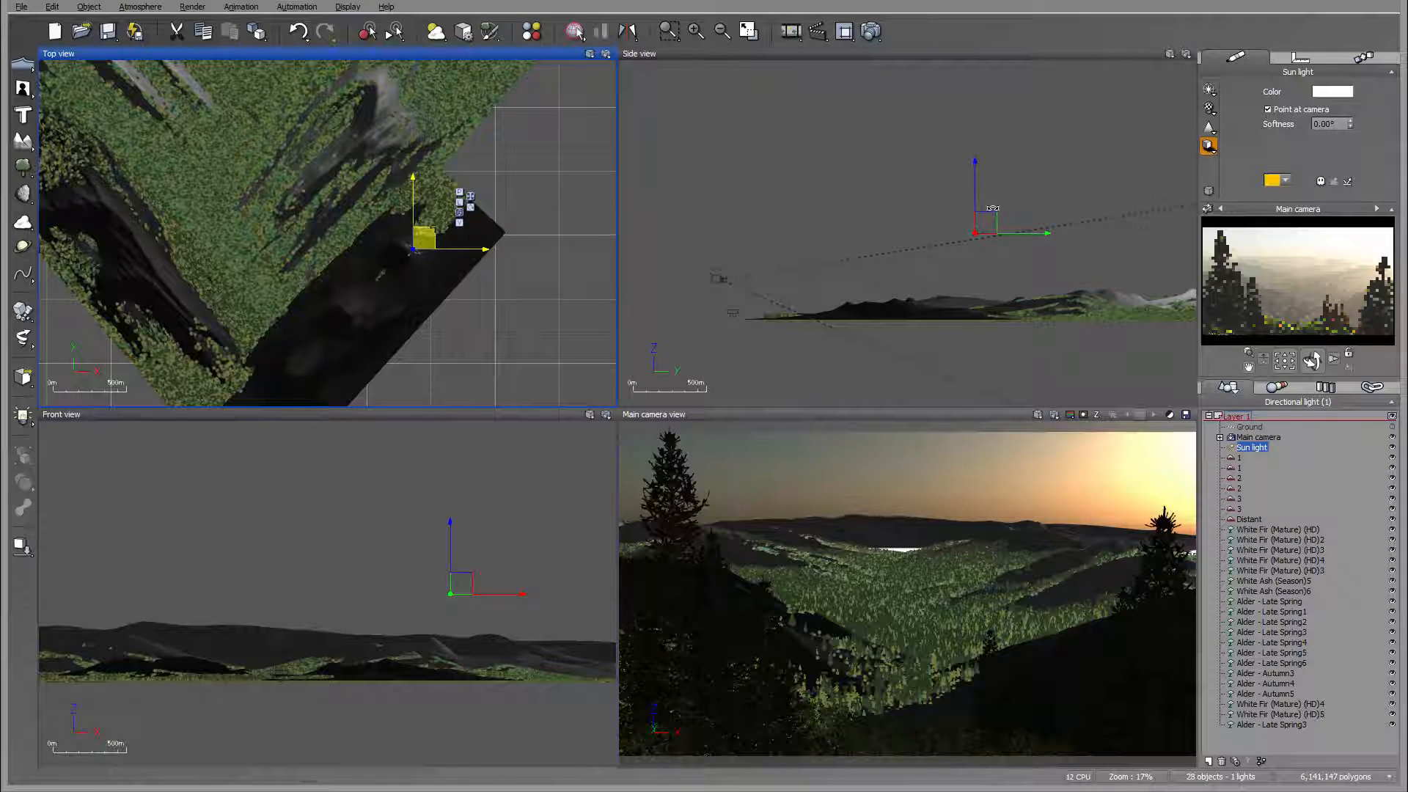
Step: Lower the sun light slightly in the side view and shift it down and to the right in the top view
{"action": "left_click", "coordinate": [975, 183]}
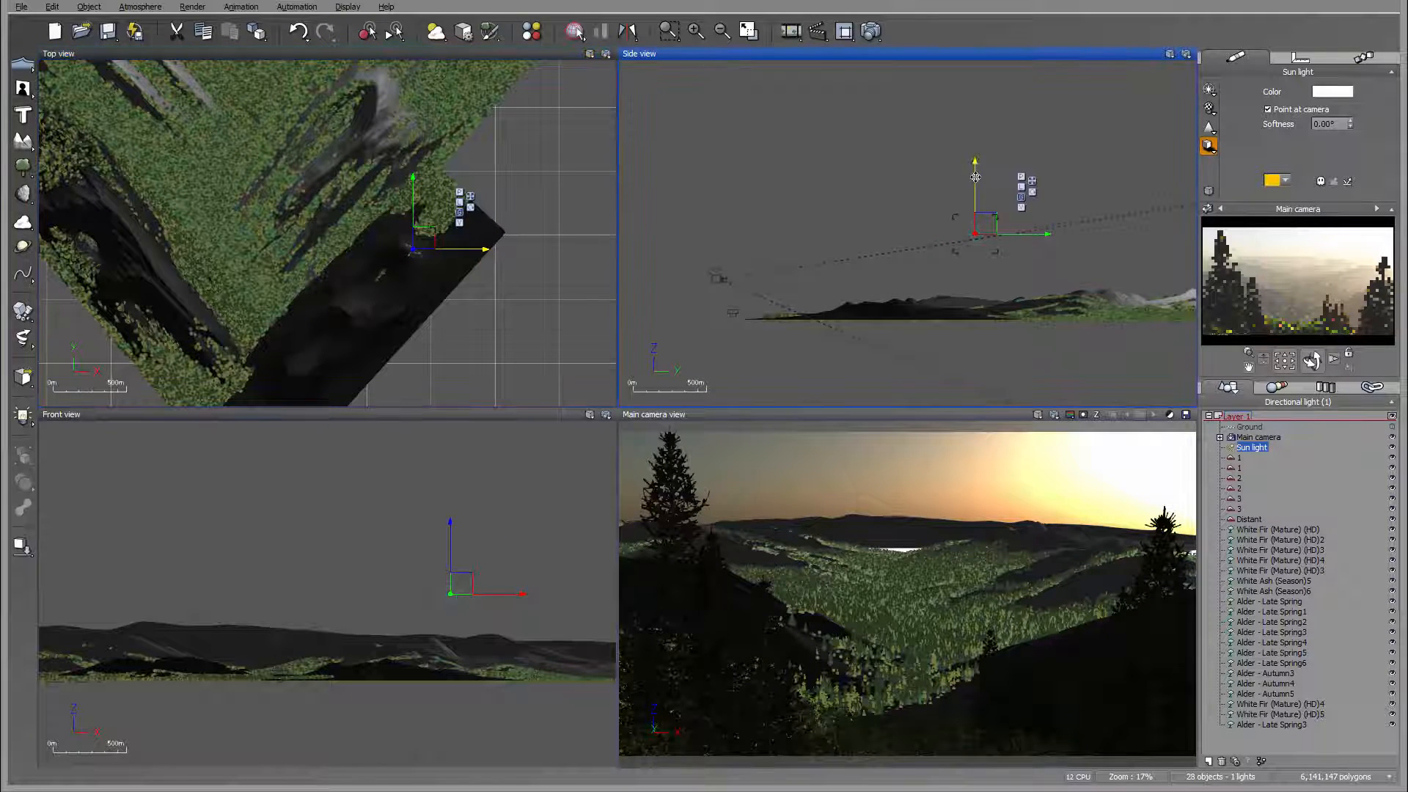
{"action": "left_click_drag", "start_coordinate": [975, 183], "coordinate": [975, 190]}
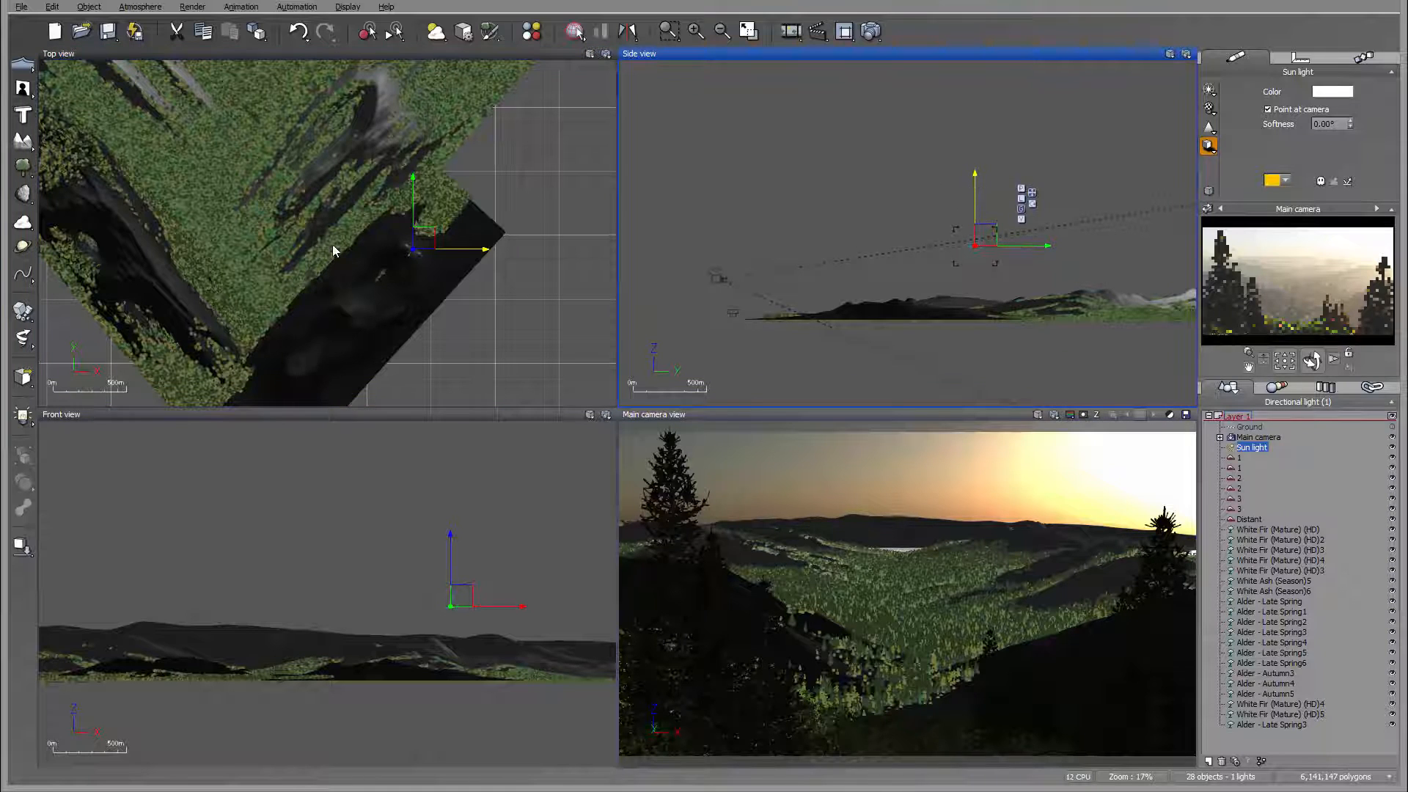
{"action": "left_click_drag", "start_coordinate": [425, 238], "coordinate": [451, 262]}
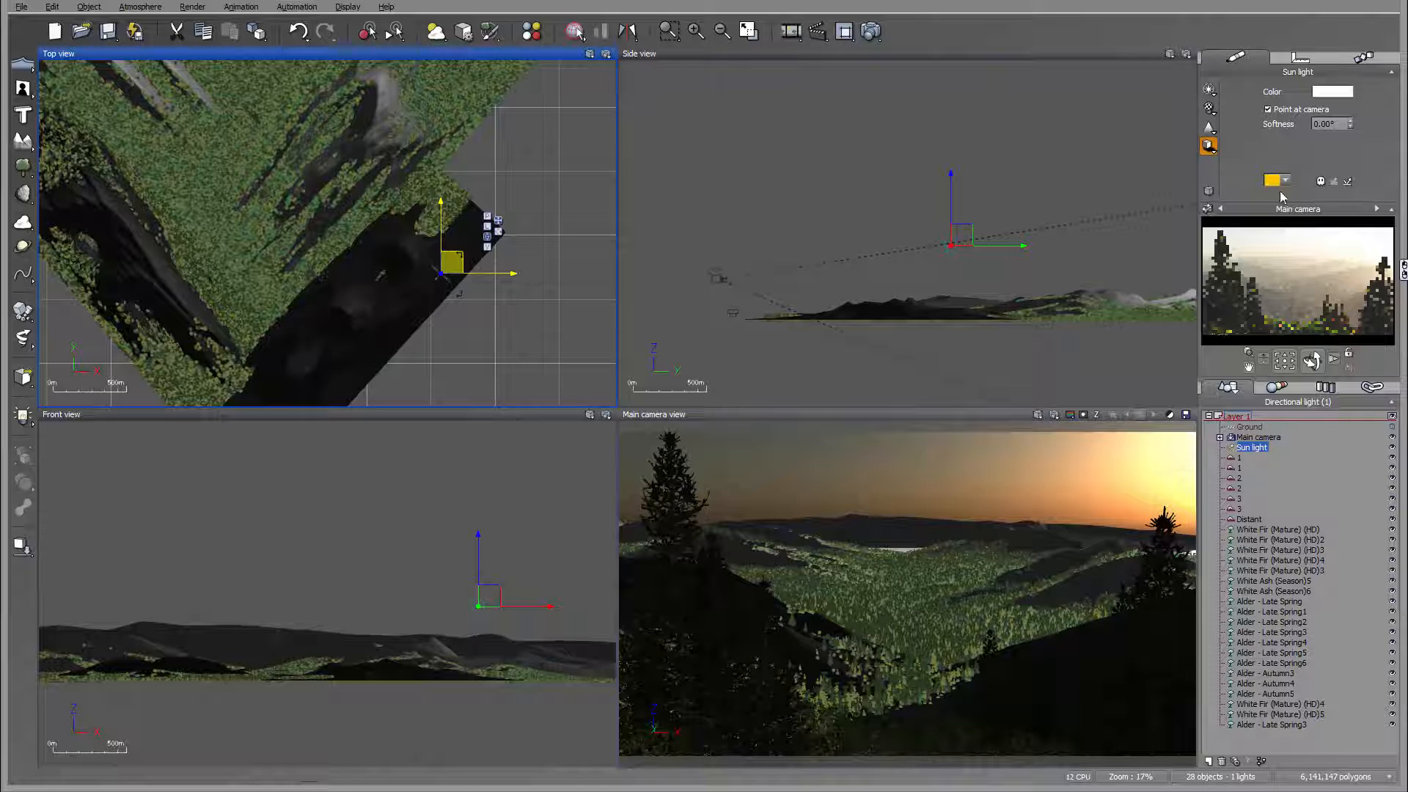
Step: Set the atmosphere's glow intensity to 9% and its scattering anisotropy to 0.88 in the sky, fog and haze settings
{"action": "left_click", "coordinate": [138, 6]}
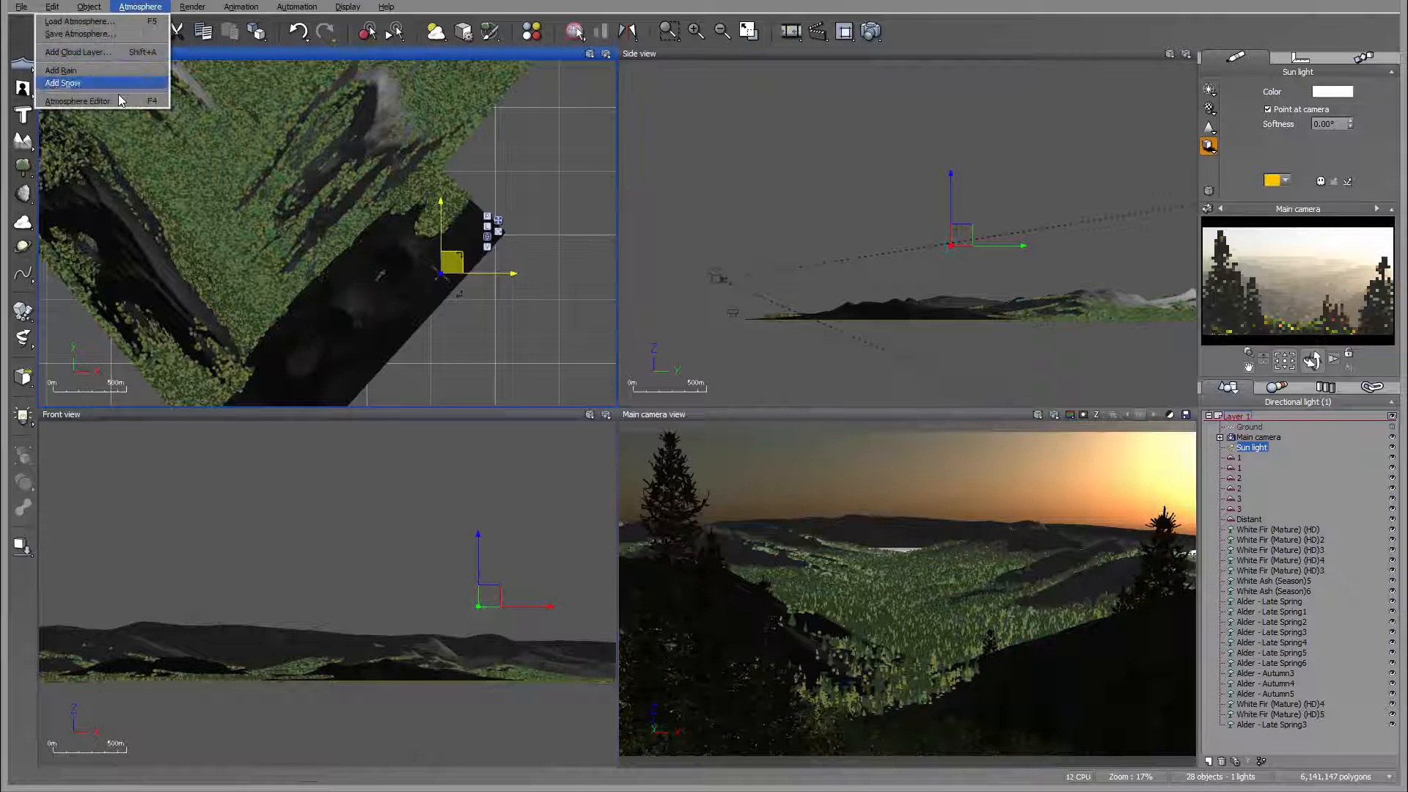
{"action": "left_click", "coordinate": [81, 91]}
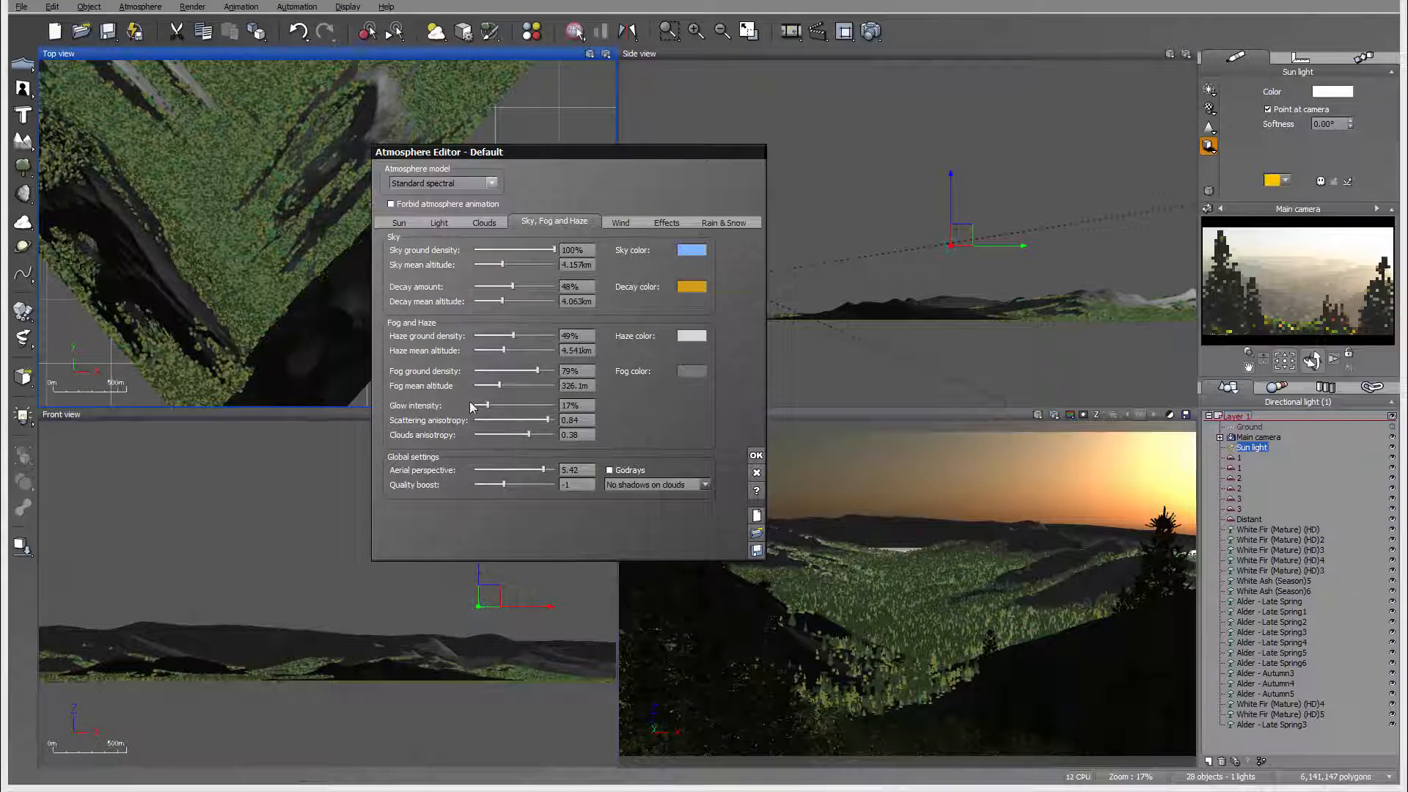
{"action": "left_click_drag", "start_coordinate": [506, 401], "coordinate": [562, 420]}
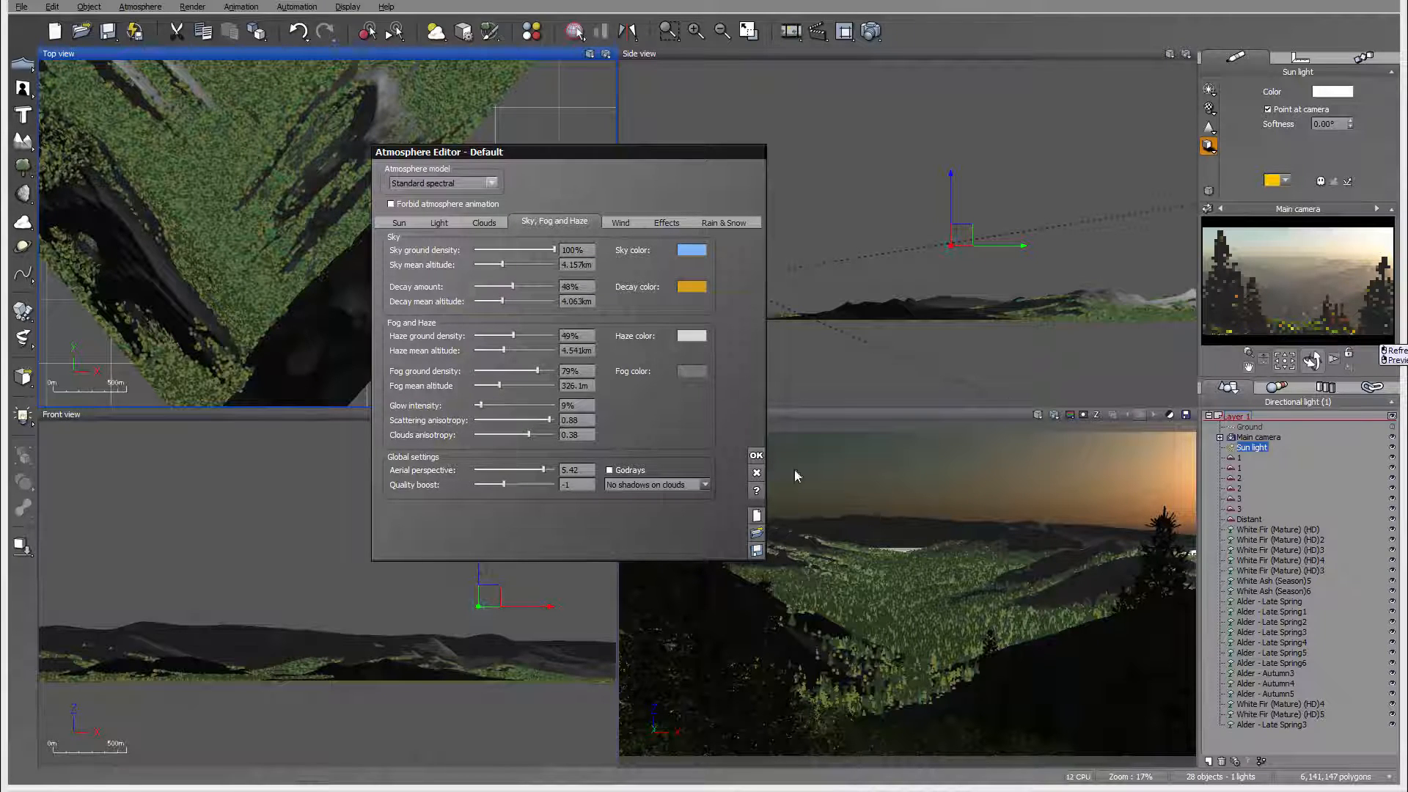
{"action": "left_click", "coordinate": [756, 454]}
Step: Check the Main camera's advanced options and run a test render of the scene, closing the render display at the end
{"action": "left_click", "coordinate": [1261, 437]}
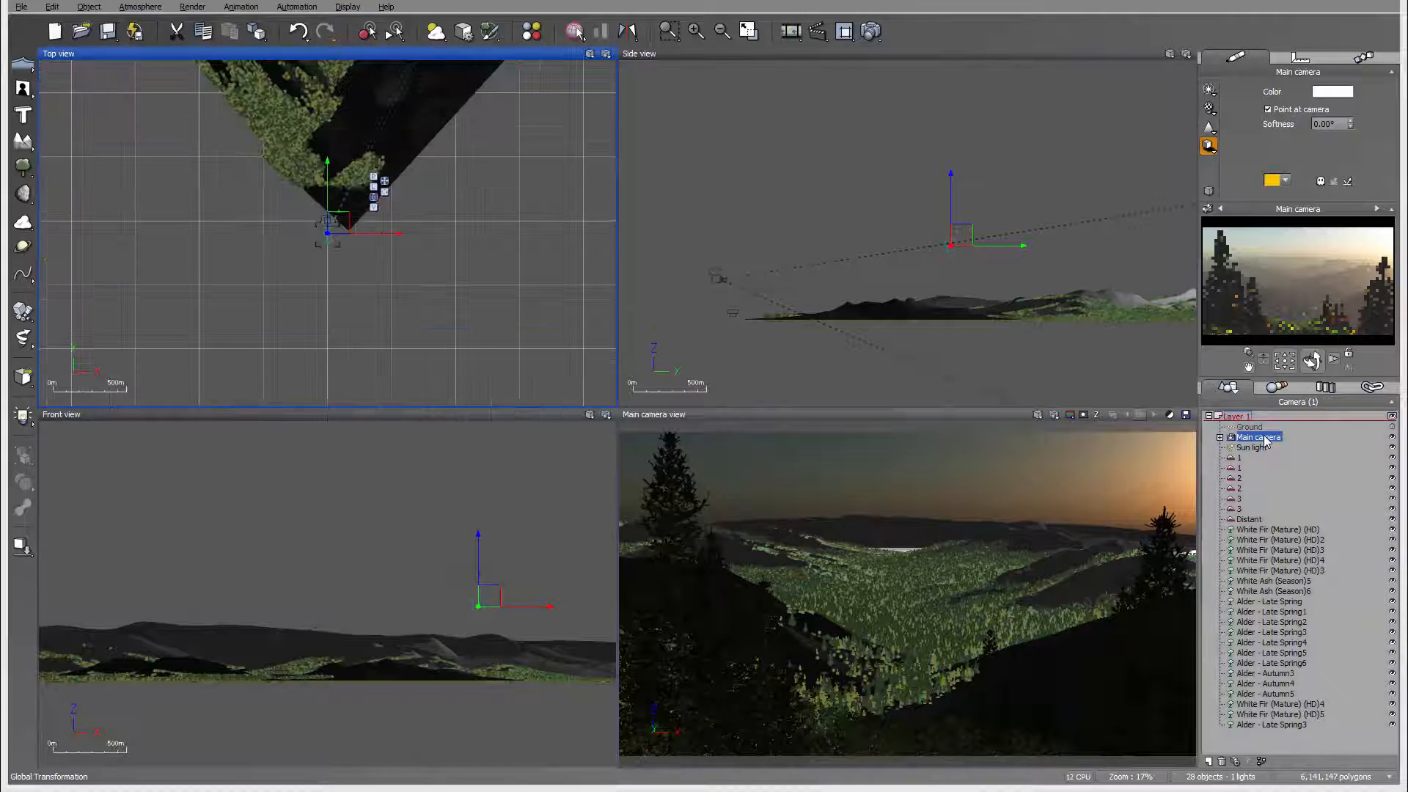
{"action": "double_click", "coordinate": [1261, 437]}
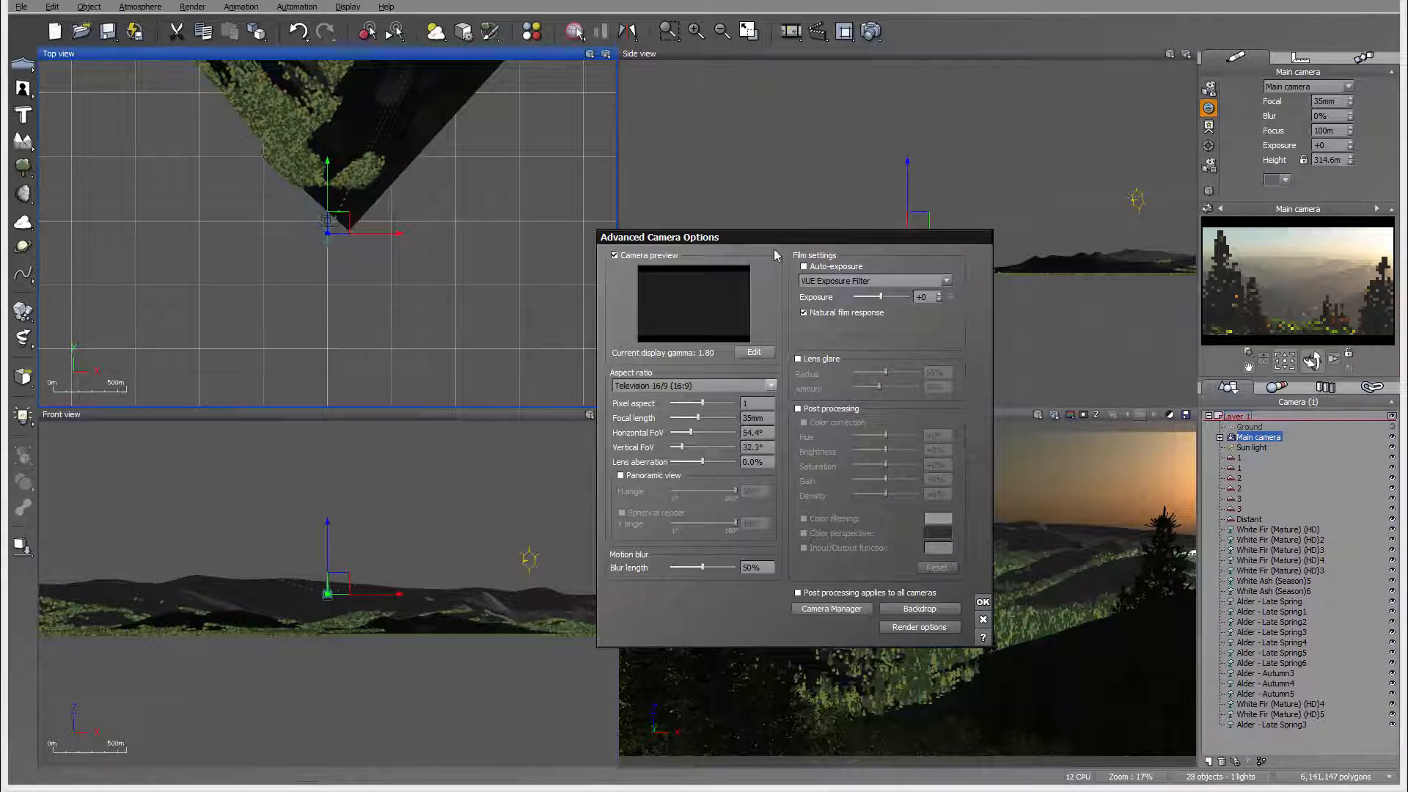
{"action": "left_click", "coordinate": [983, 599]}
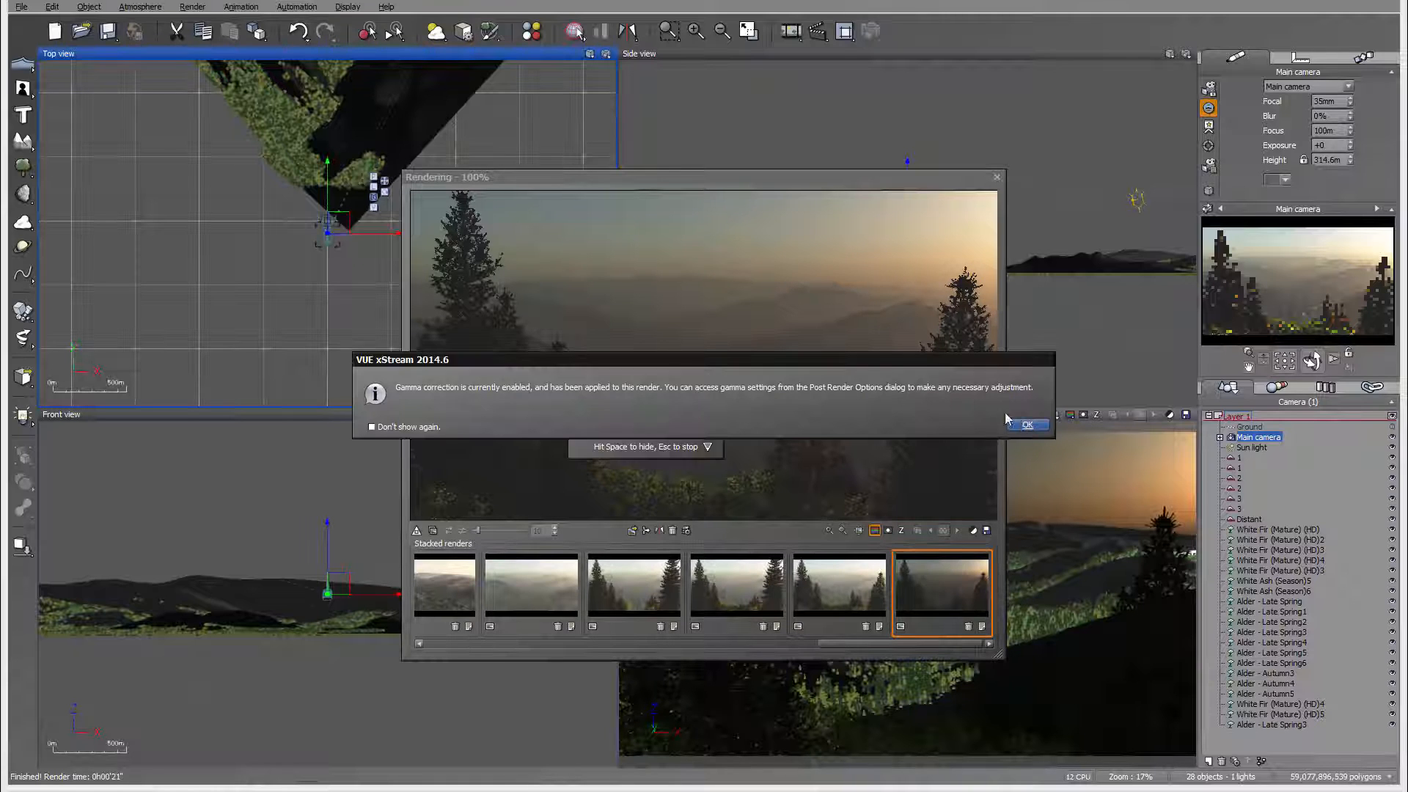
{"action": "left_click", "coordinate": [1010, 422]}
{"action": "left_click", "coordinate": [983, 606]}
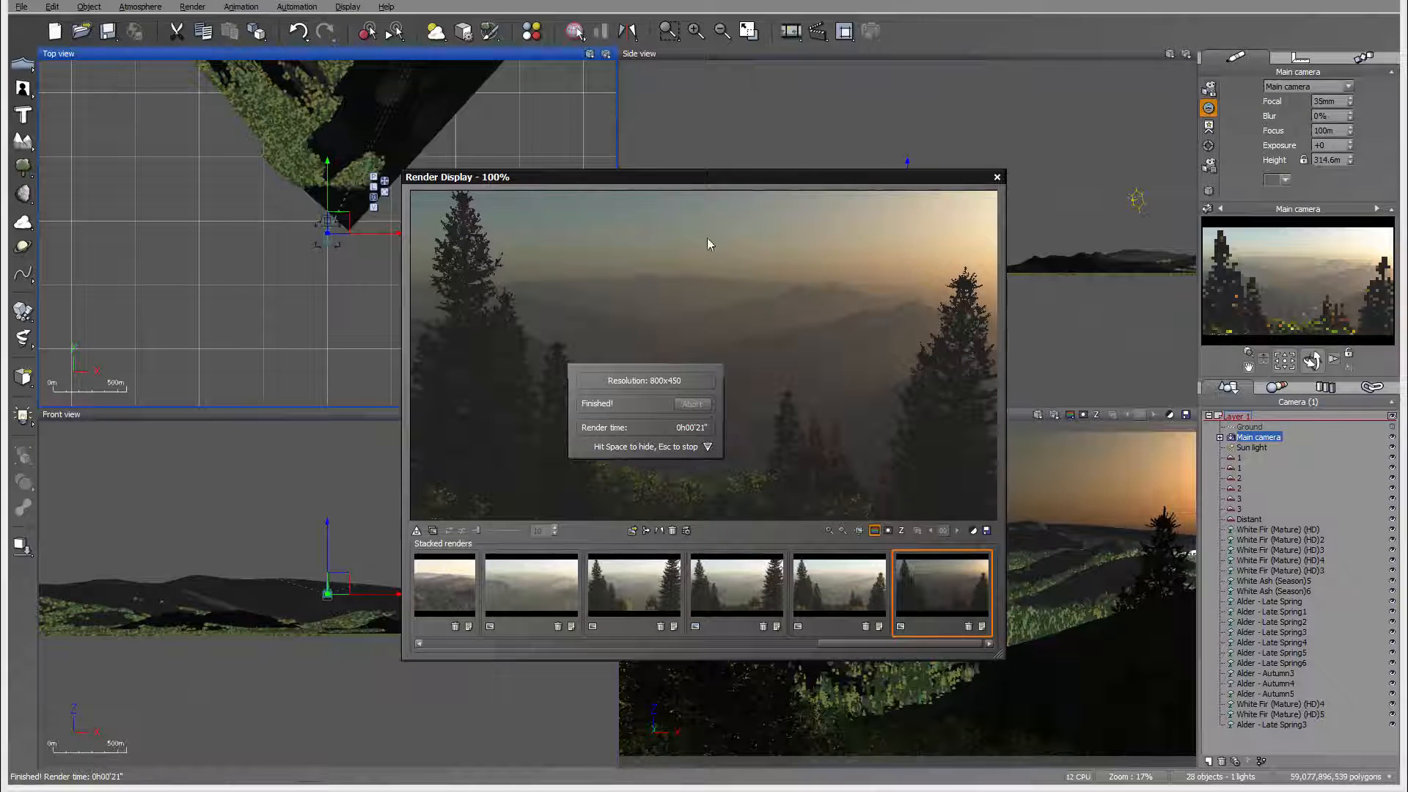
{"action": "left_click", "coordinate": [996, 177]}
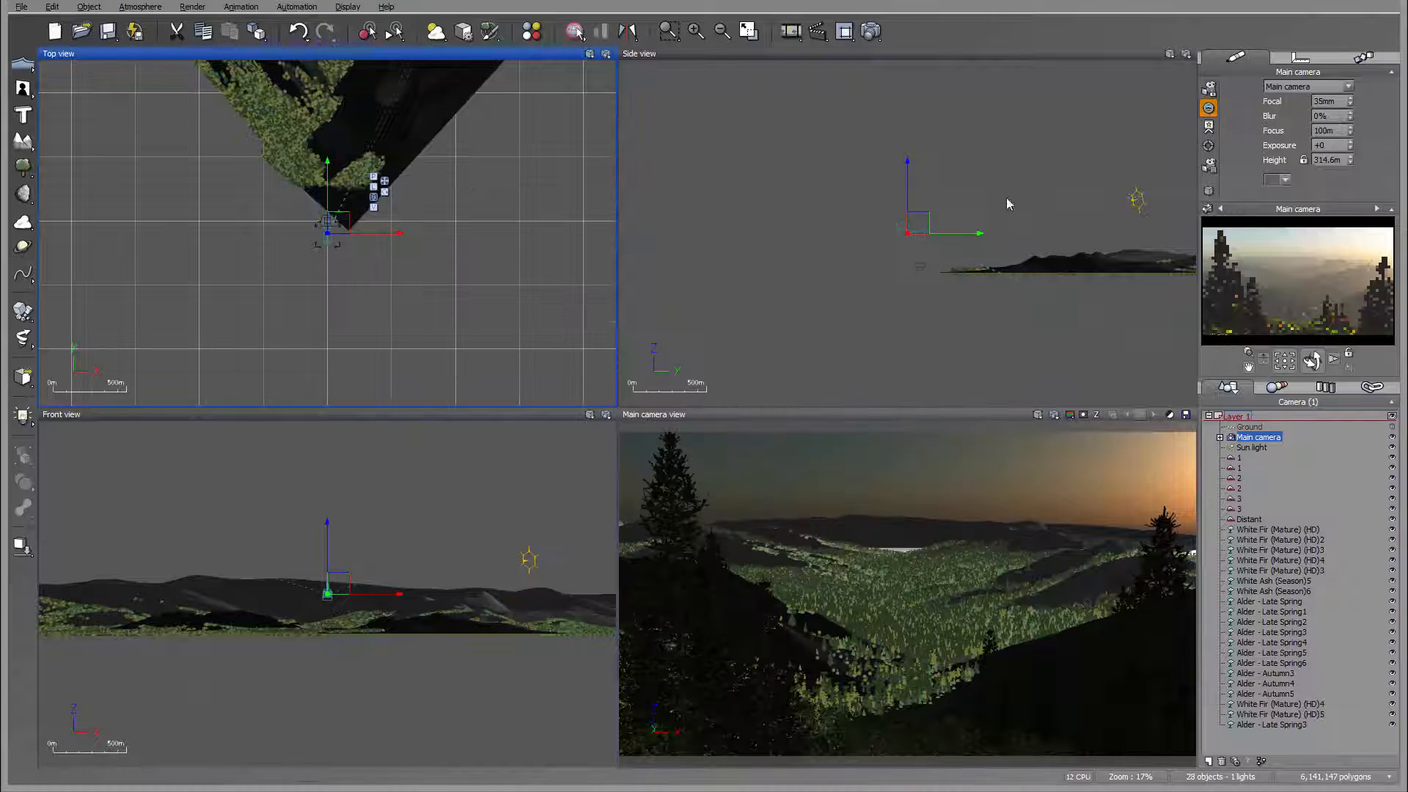
Step: Shift the Distant terrain toward the left of the camera view and fine-tune it in the side view
{"action": "left_click", "coordinate": [1248, 519]}
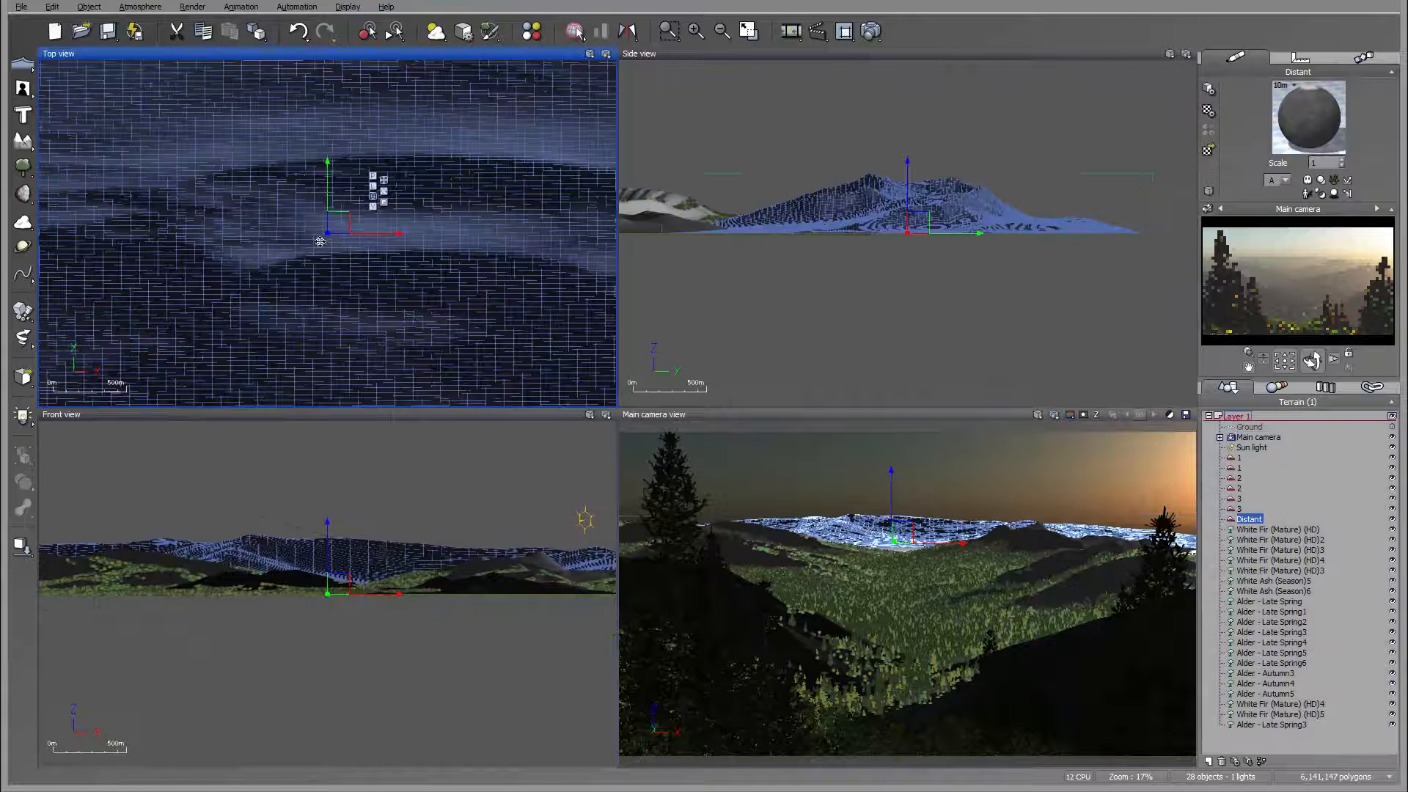
{"action": "scroll", "coordinate": [445, 235], "scroll_direction": "down", "scroll_amount": 5}
{"action": "left_click_drag", "start_coordinate": [445, 235], "coordinate": [351, 226]}
{"action": "left_click", "coordinate": [909, 224]}
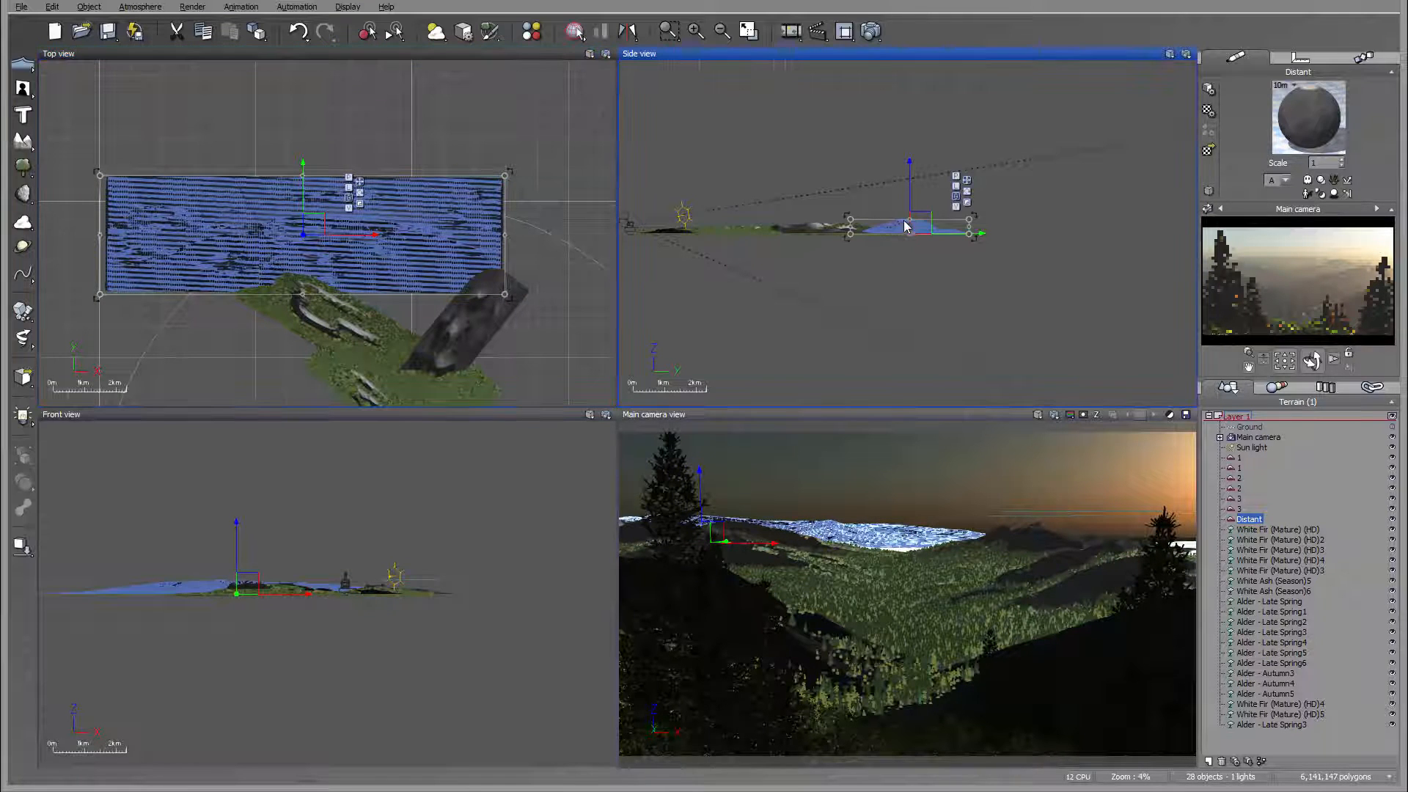
{"action": "left_click_drag", "start_coordinate": [913, 218], "coordinate": [918, 214]}
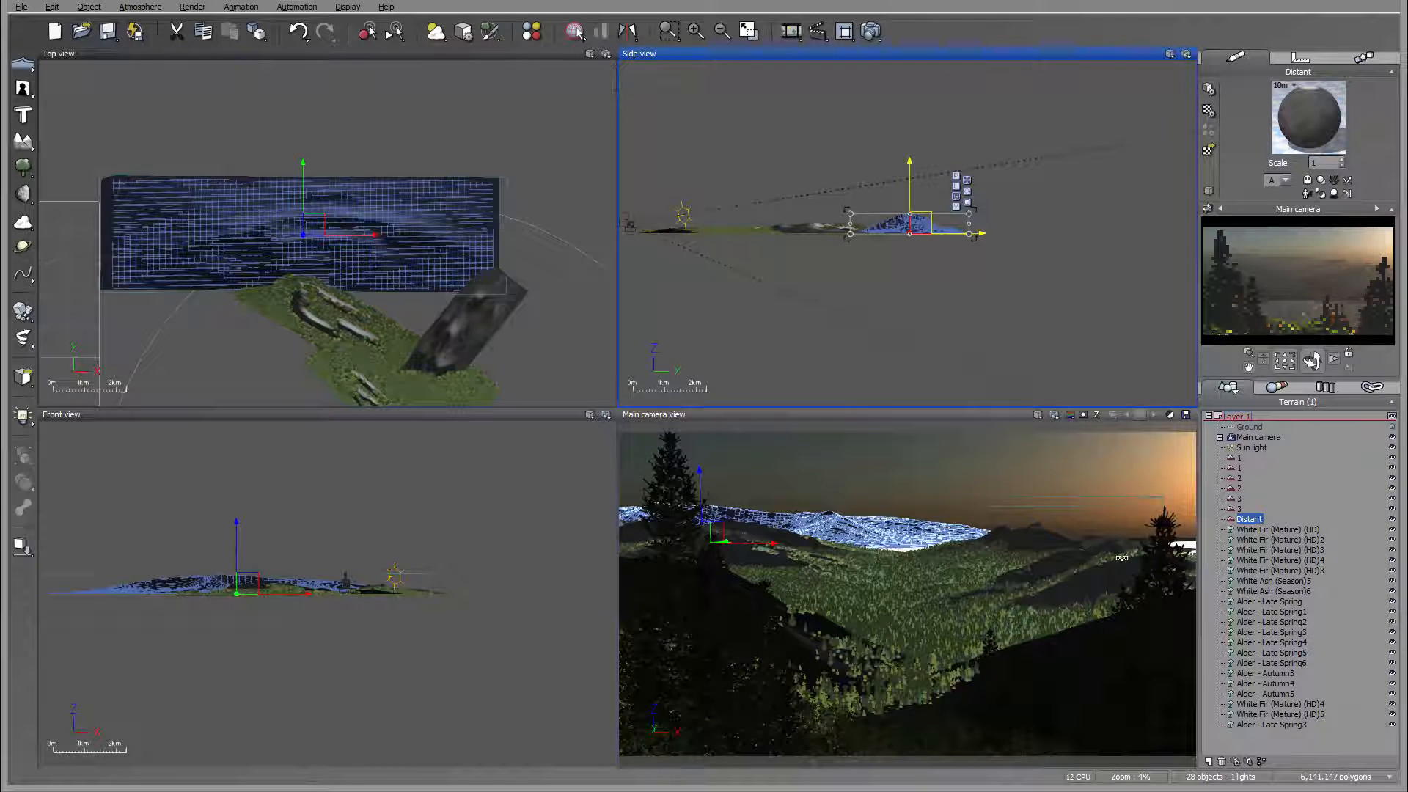
Step: Lower the foreground White Fir (Mature) (HD)3 at the right edge of the camera view and nudge it slightly to the right
{"action": "right_click_drag", "start_coordinate": [446, 314], "coordinate": [438, 177]}
{"action": "scroll", "coordinate": [438, 184], "scroll_direction": "up", "scroll_amount": 8}
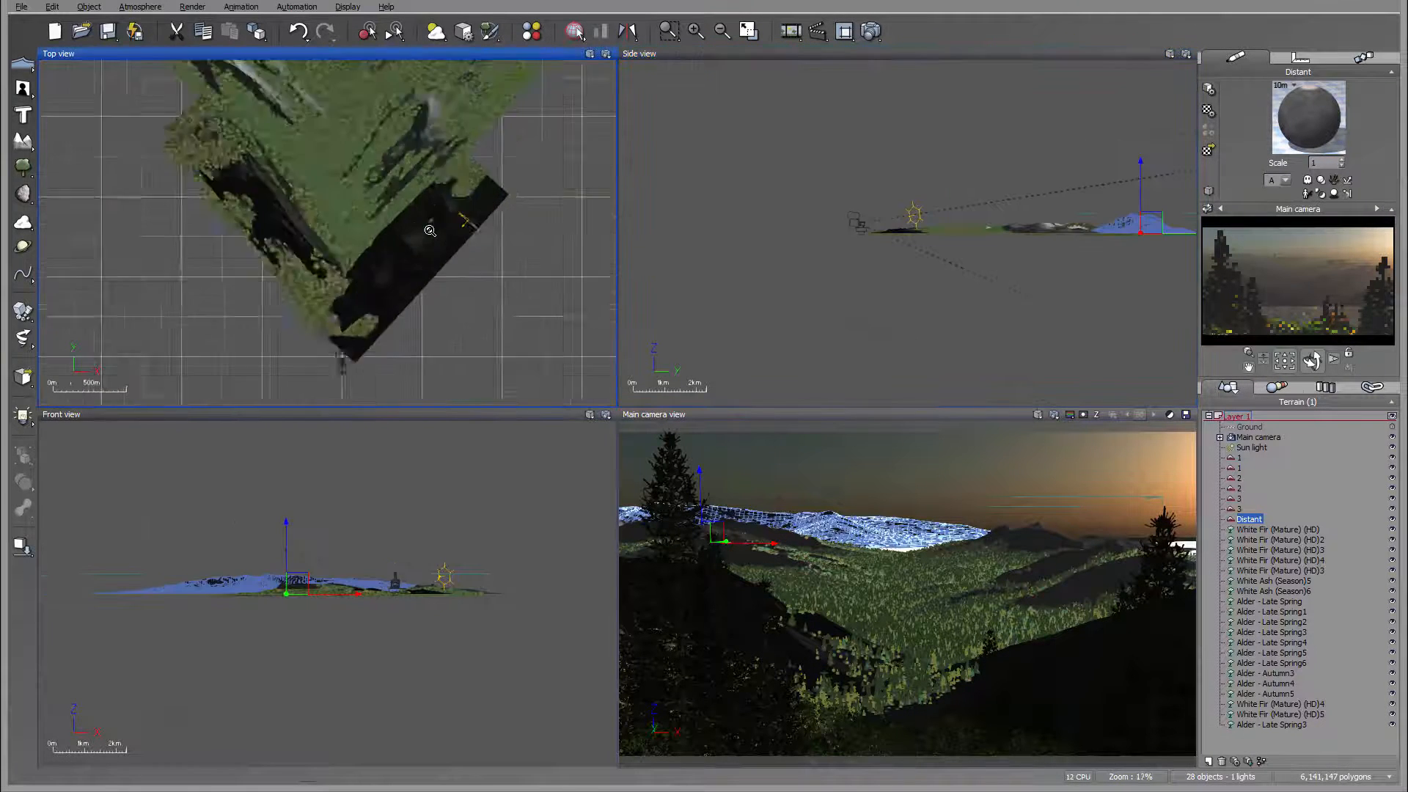
{"action": "right_click_drag", "start_coordinate": [425, 311], "coordinate": [552, 61]}
{"action": "right_click_drag", "start_coordinate": [467, 234], "coordinate": [459, 86]}
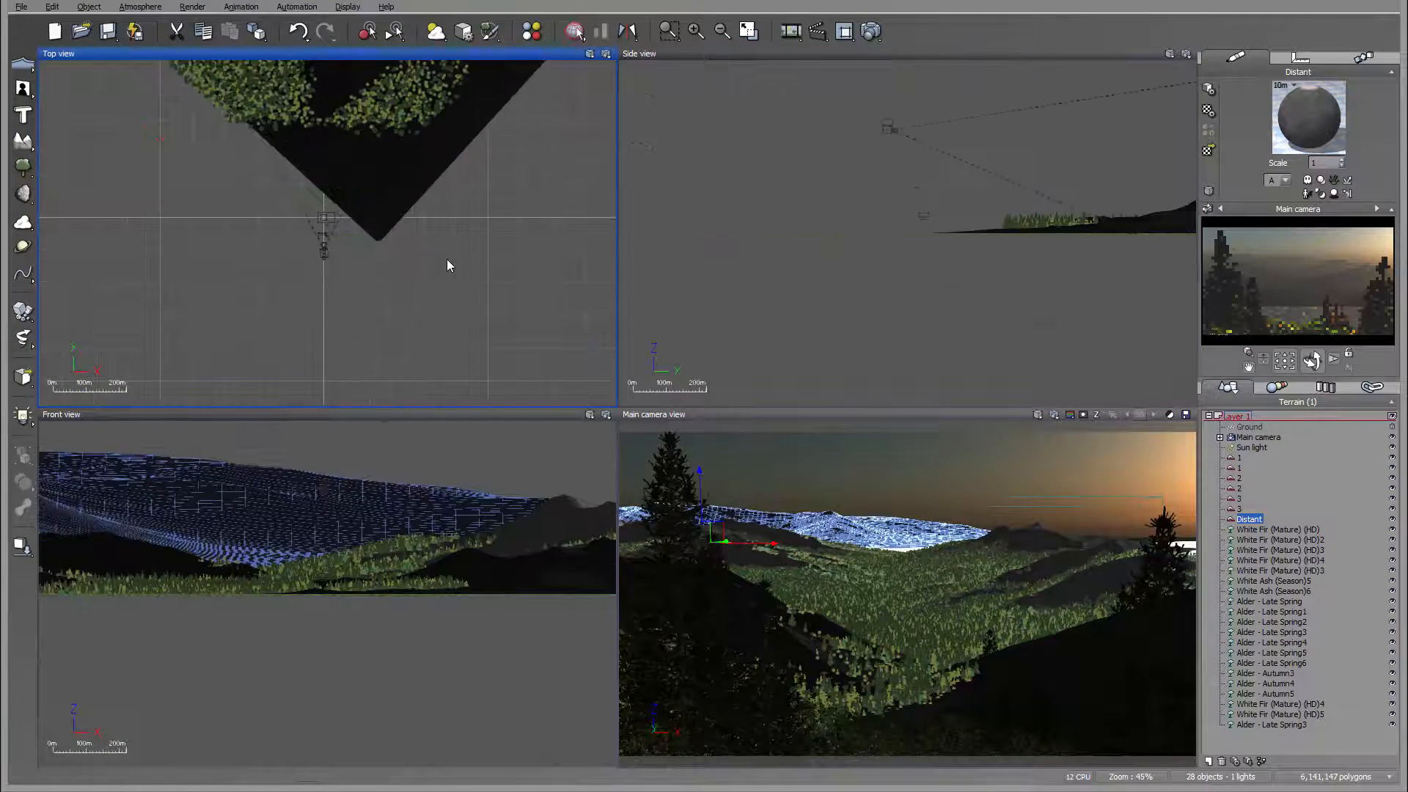
{"action": "scroll", "coordinate": [446, 258], "scroll_direction": "up", "scroll_amount": 6}
{"action": "right_click_drag", "start_coordinate": [225, 195], "coordinate": [616, 261]}
{"action": "mouse_move", "coordinate": [461, 278]}
{"action": "right_mouse_down"}
{"action": "mouse_move", "coordinate": [484, 285]}
{"action": "mouse_move", "coordinate": [450, 285]}
{"action": "right_mouse_up"}
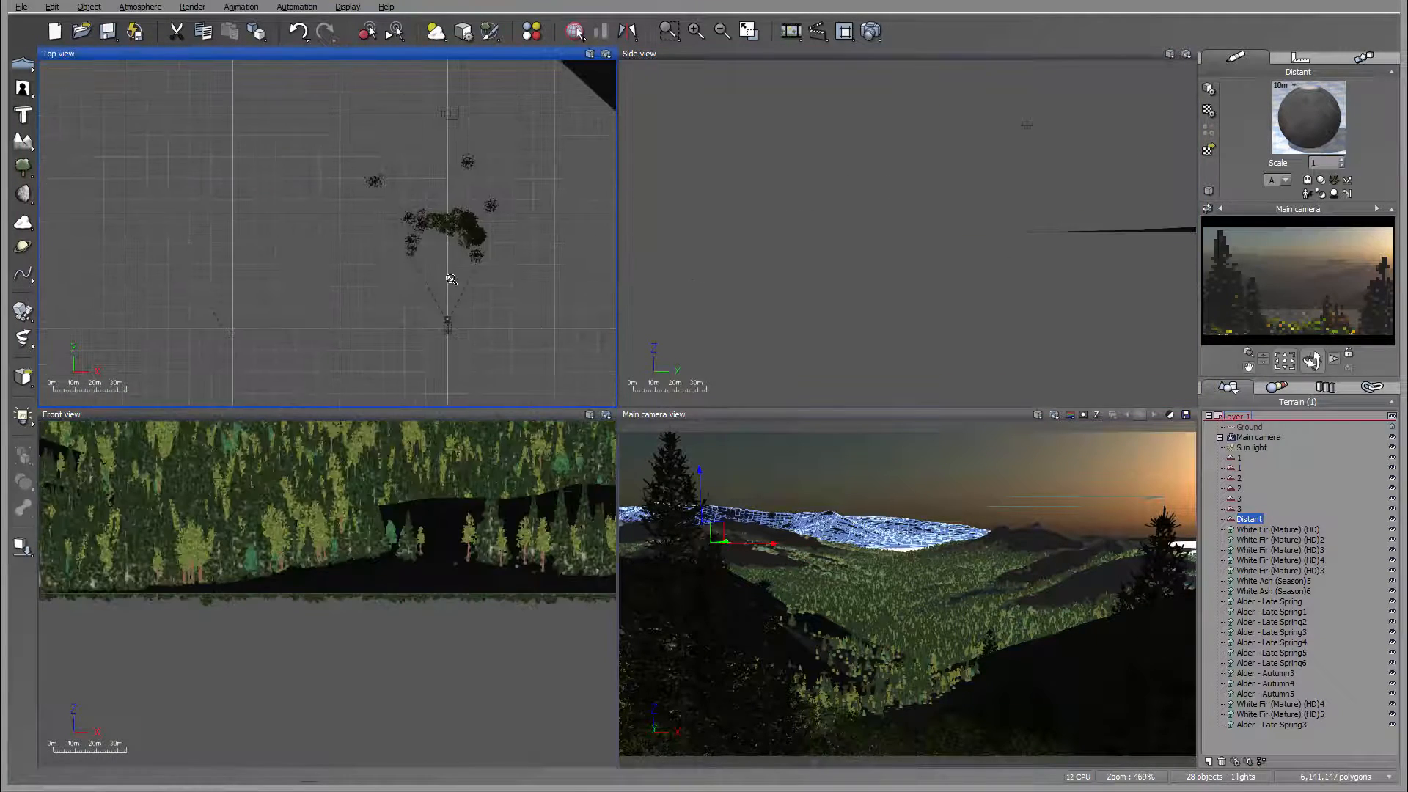
{"action": "scroll", "coordinate": [446, 286], "scroll_direction": "up", "scroll_amount": 4}
{"action": "right_click_drag", "start_coordinate": [563, 206], "coordinate": [415, 315]}
{"action": "left_click", "coordinate": [431, 310]}
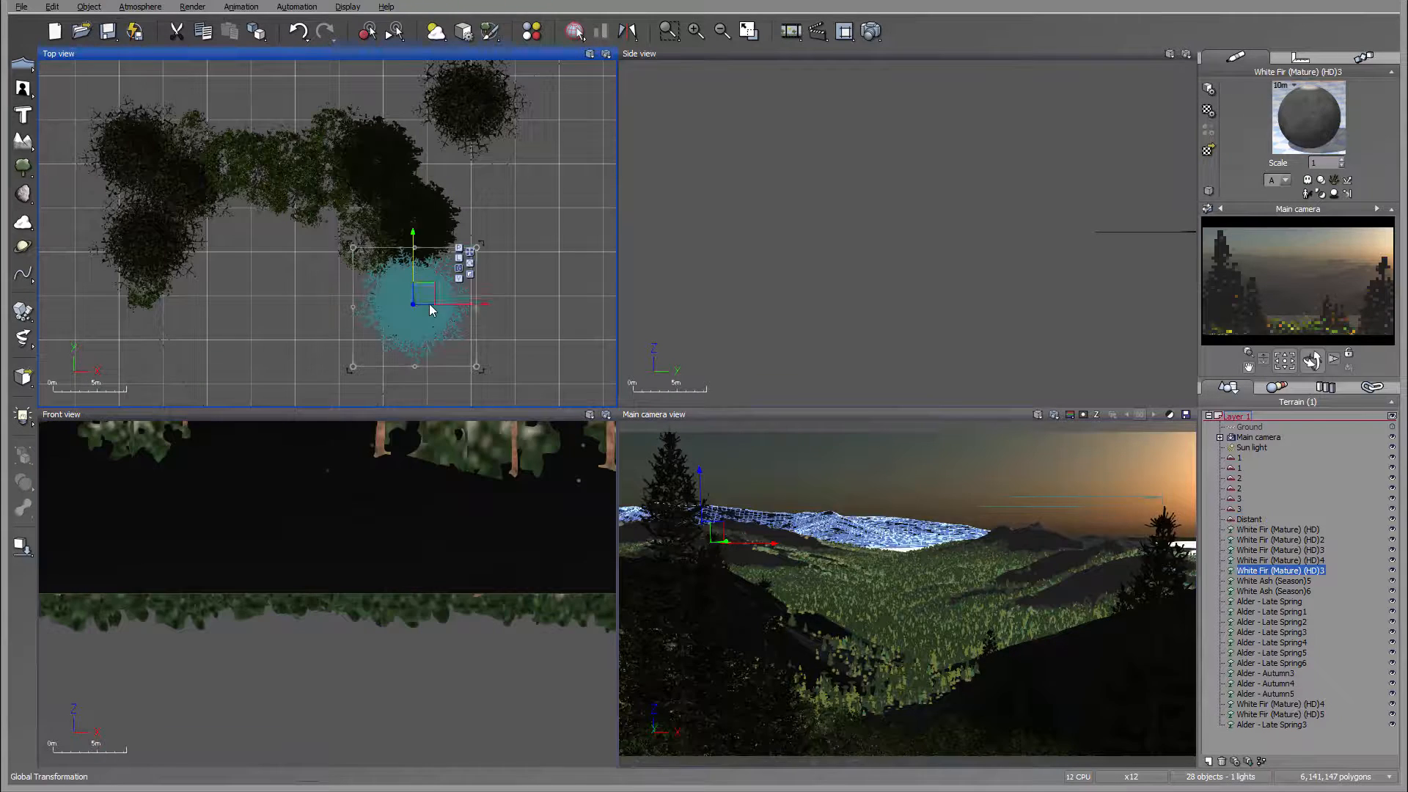
{"action": "scroll", "coordinate": [943, 213], "scroll_direction": "down", "scroll_amount": 4}
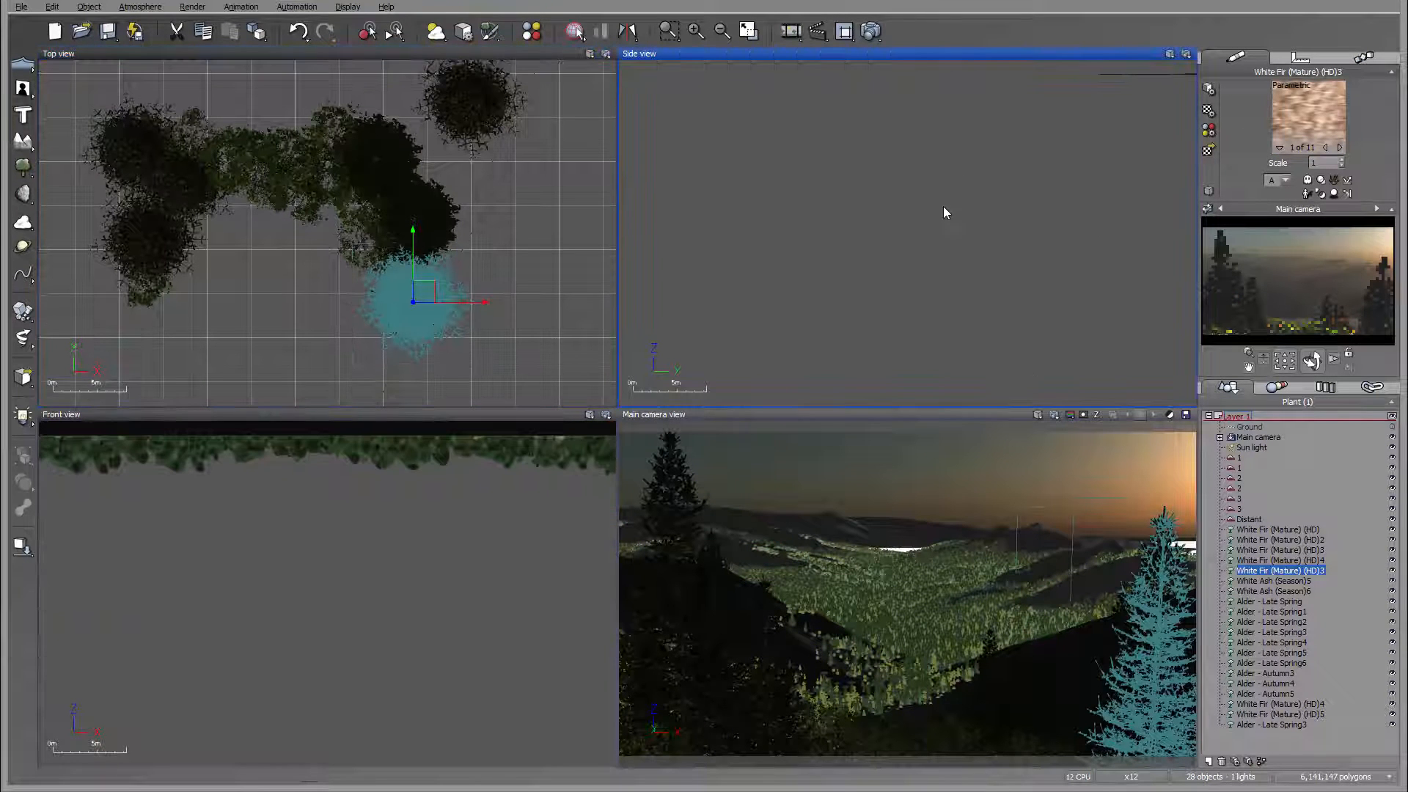
{"action": "right_click_drag", "start_coordinate": [933, 238], "coordinate": [933, 467]}
{"action": "right_click_drag", "start_coordinate": [1004, 318], "coordinate": [968, 62]}
{"action": "right_click_drag", "start_coordinate": [989, 211], "coordinate": [1046, 271]}
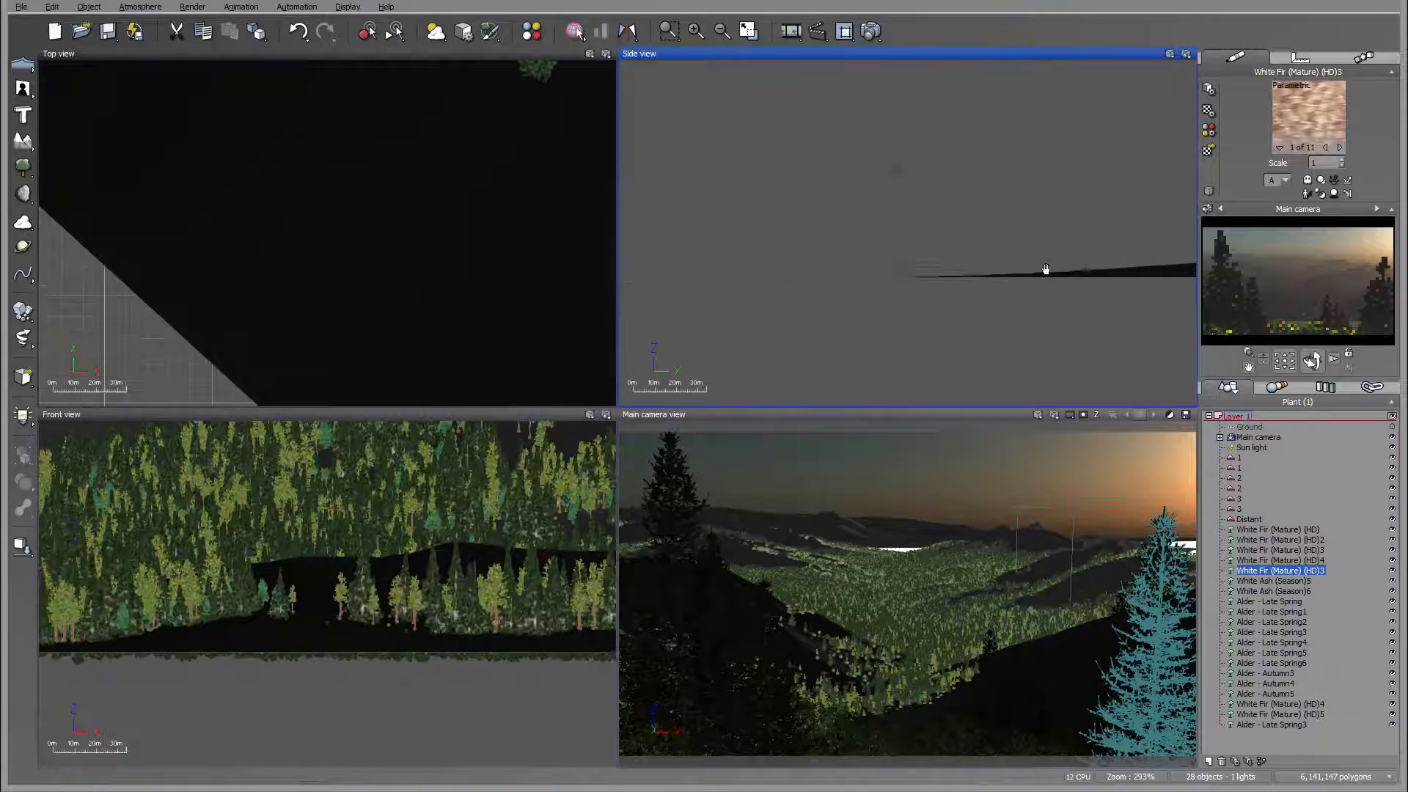
{"action": "right_click_drag", "start_coordinate": [836, 271], "coordinate": [956, 457]}
{"action": "scroll", "coordinate": [921, 302], "scroll_direction": "down", "scroll_amount": 2}
{"action": "scroll", "coordinate": [921, 302], "scroll_direction": "down", "scroll_amount": 1}
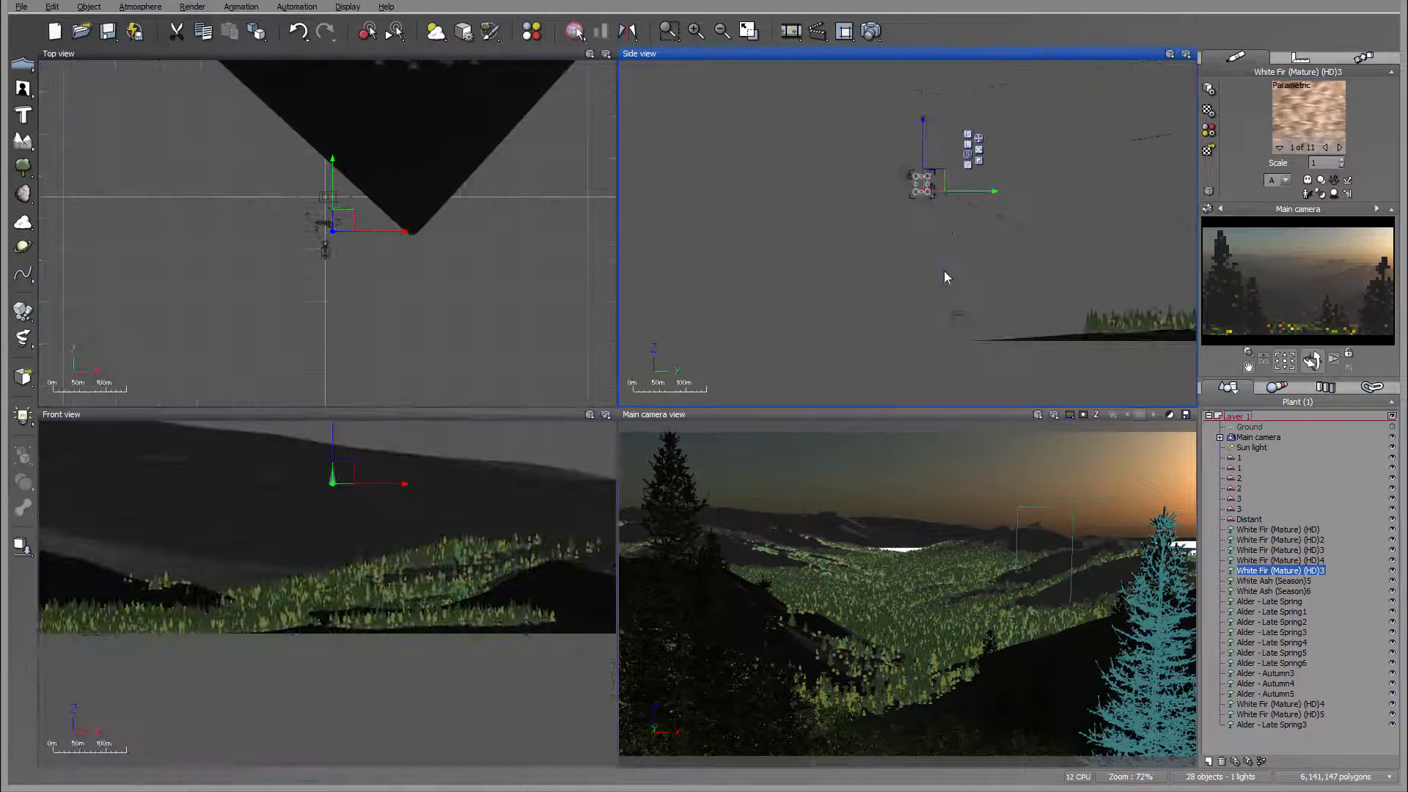
{"action": "right_click_drag", "start_coordinate": [946, 277], "coordinate": [939, 393]}
{"action": "scroll", "coordinate": [909, 268], "scroll_direction": "up", "scroll_amount": 8}
{"action": "right_click_drag", "start_coordinate": [929, 235], "coordinate": [858, 362]}
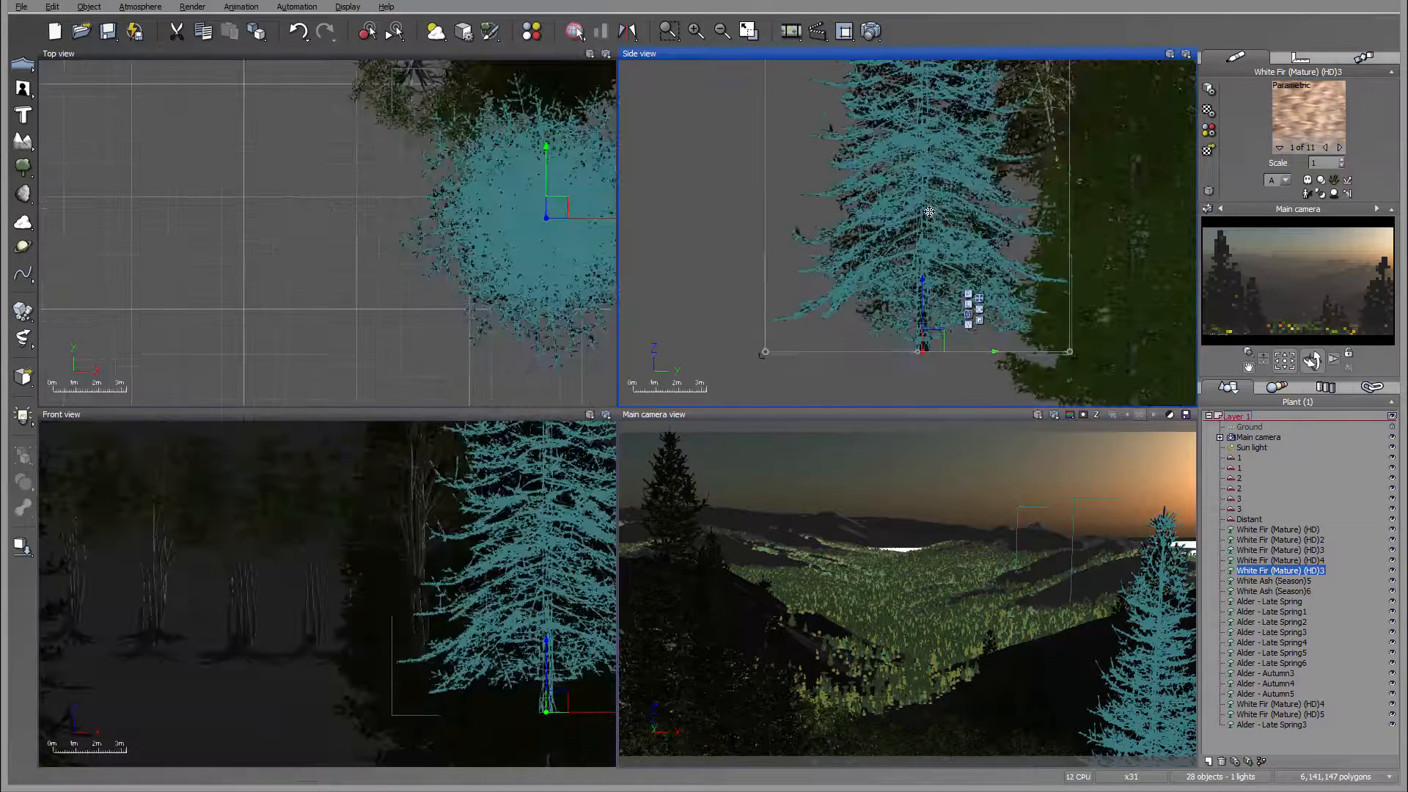
{"action": "left_click_drag", "start_coordinate": [931, 211], "coordinate": [937, 235]}
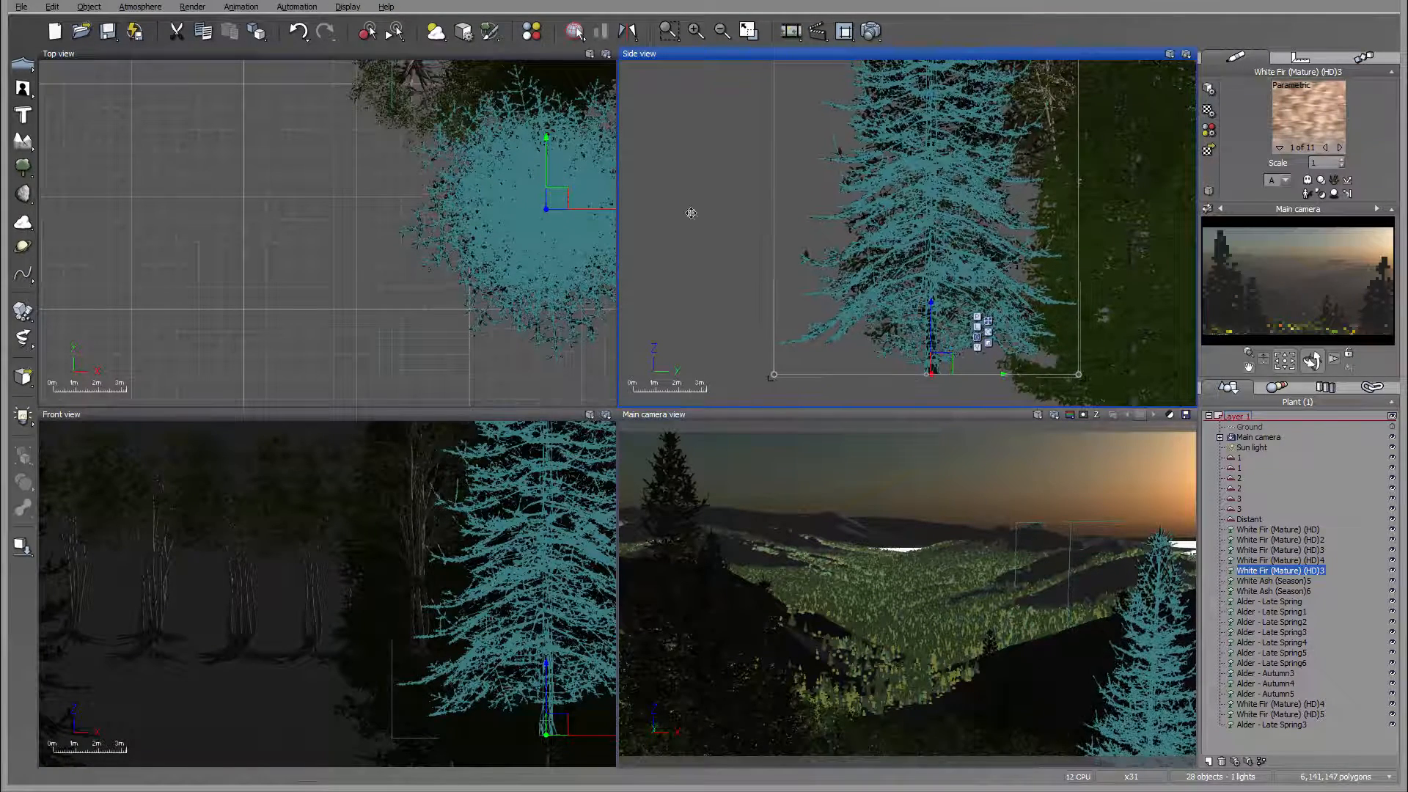
{"action": "left_click_drag", "start_coordinate": [553, 208], "coordinate": [566, 209]}
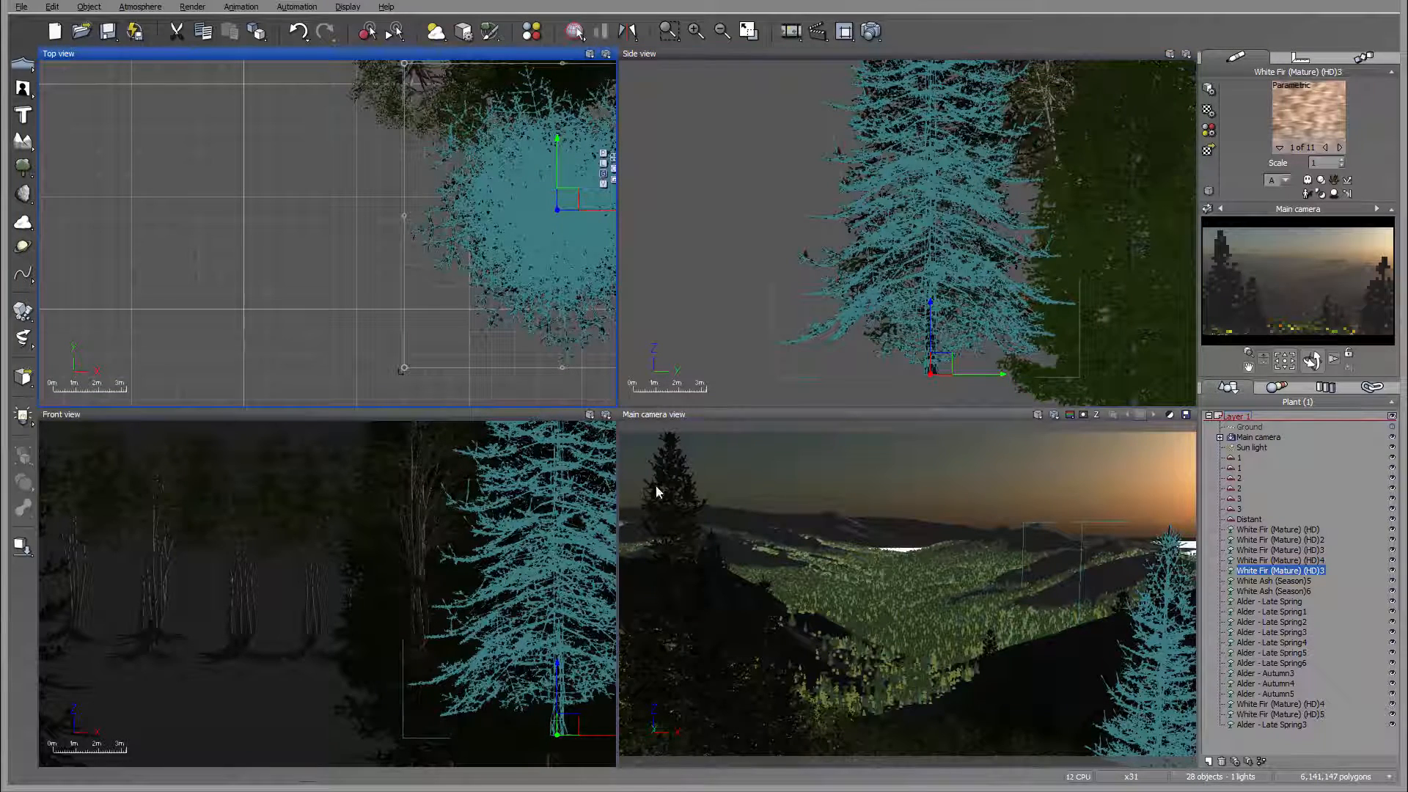
Step: Duplicate the tall White Fir (Mature) (HD) at the left of the camera view and place a smaller copy in the foreground beside it
{"action": "right_click_drag", "start_coordinate": [230, 136], "coordinate": [500, 202]}
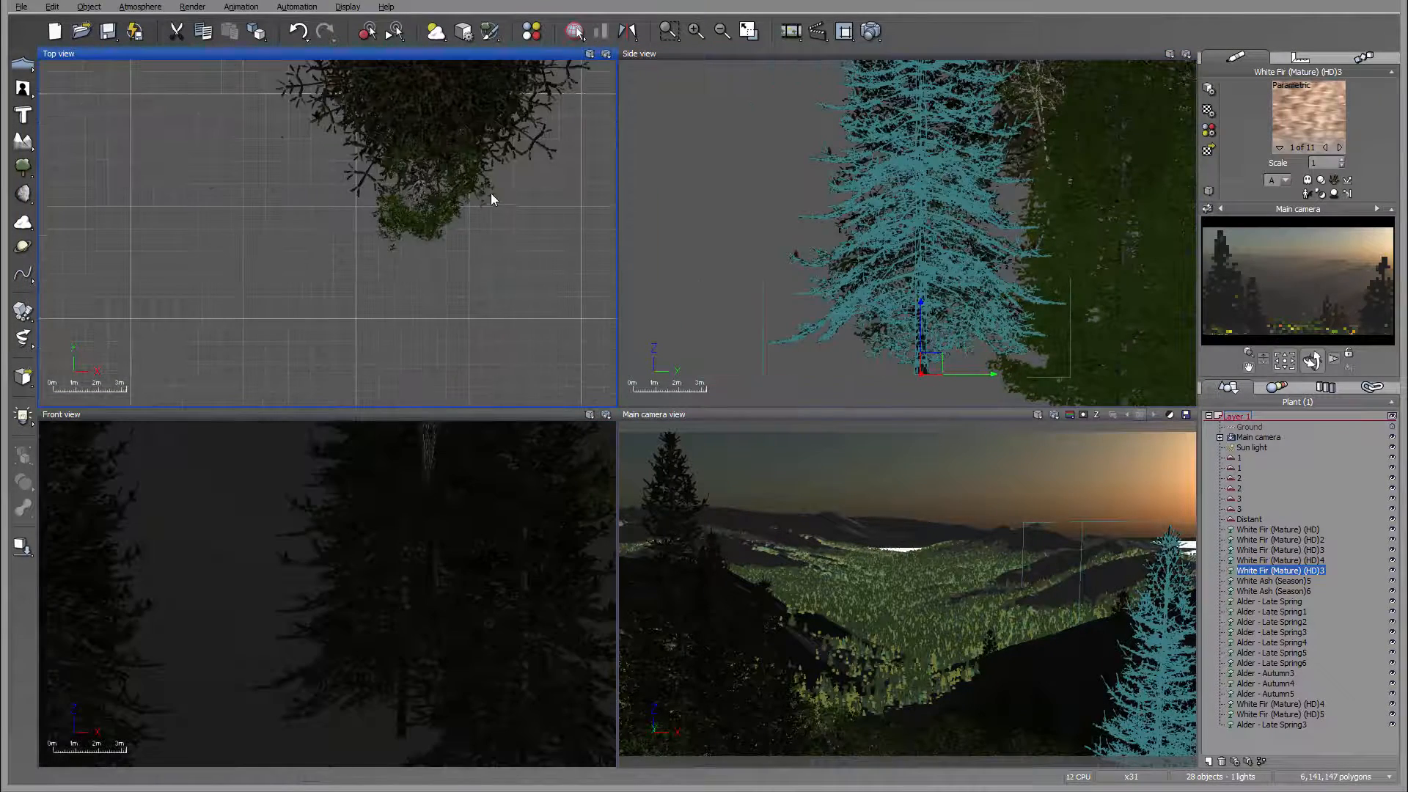
{"action": "left_click", "coordinate": [382, 196]}
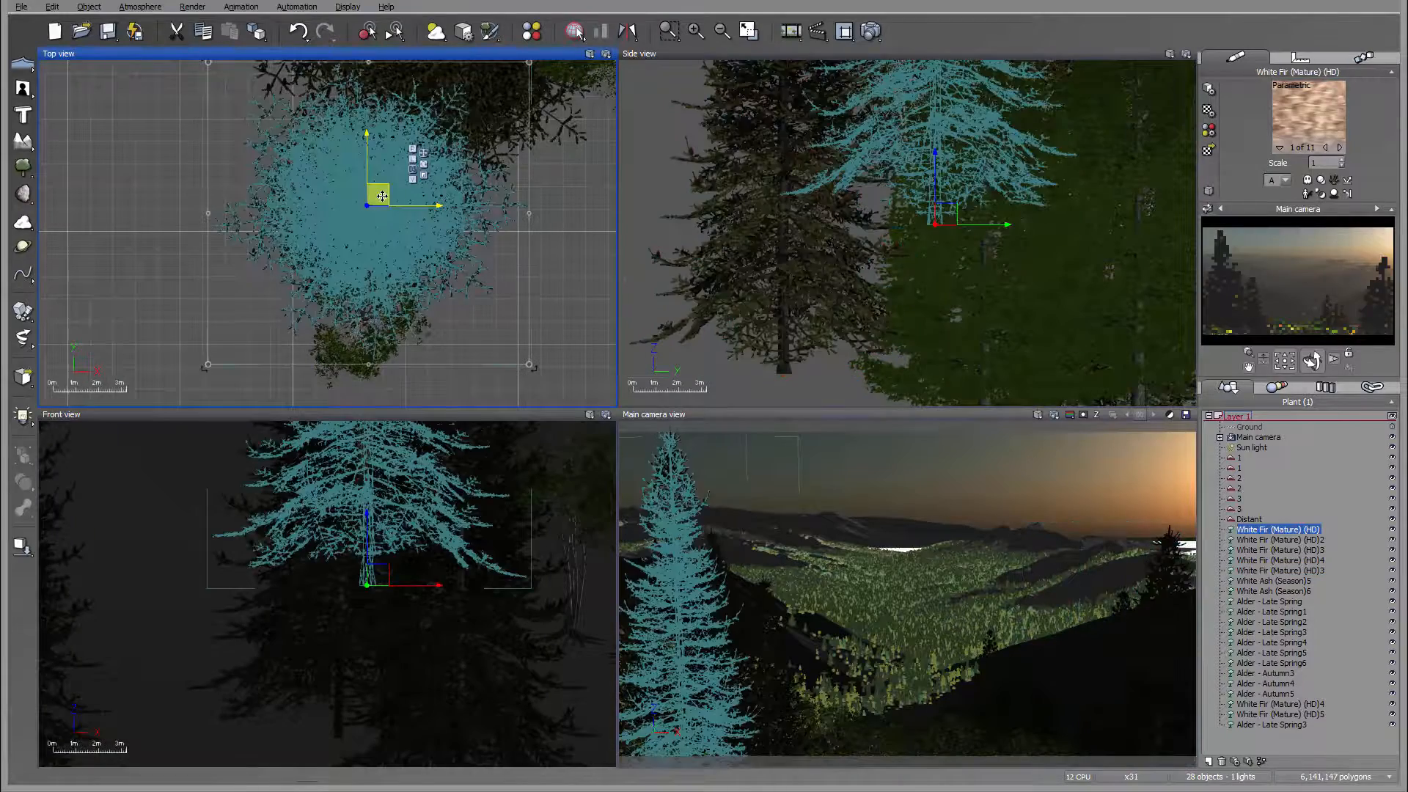
{"action": "left_click_drag", "start_coordinate": [380, 196], "coordinate": [511, 309], "text": "alt"}
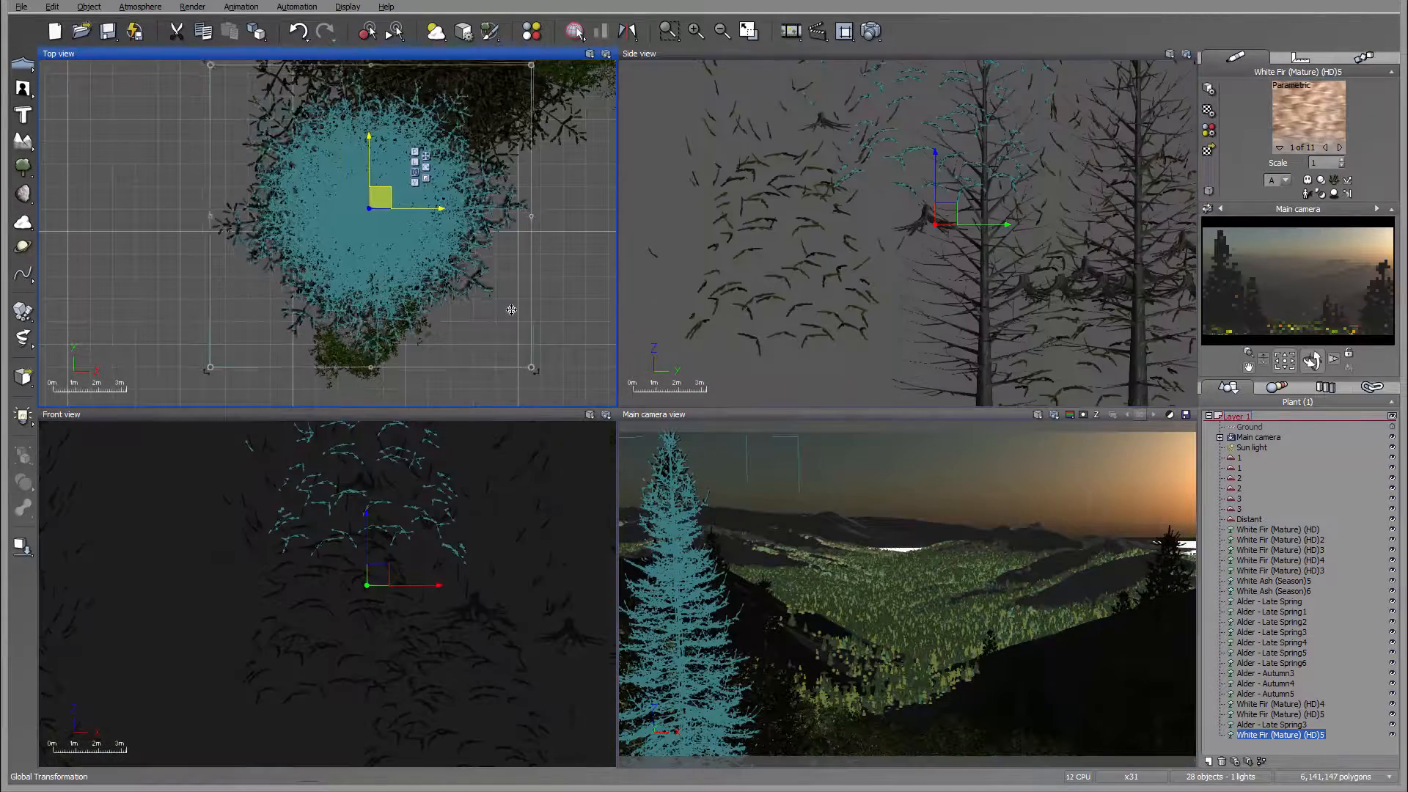
{"action": "right_click_drag", "start_coordinate": [909, 232], "coordinate": [866, 316]}
{"action": "scroll", "coordinate": [866, 315], "scroll_direction": "down", "scroll_amount": 6}
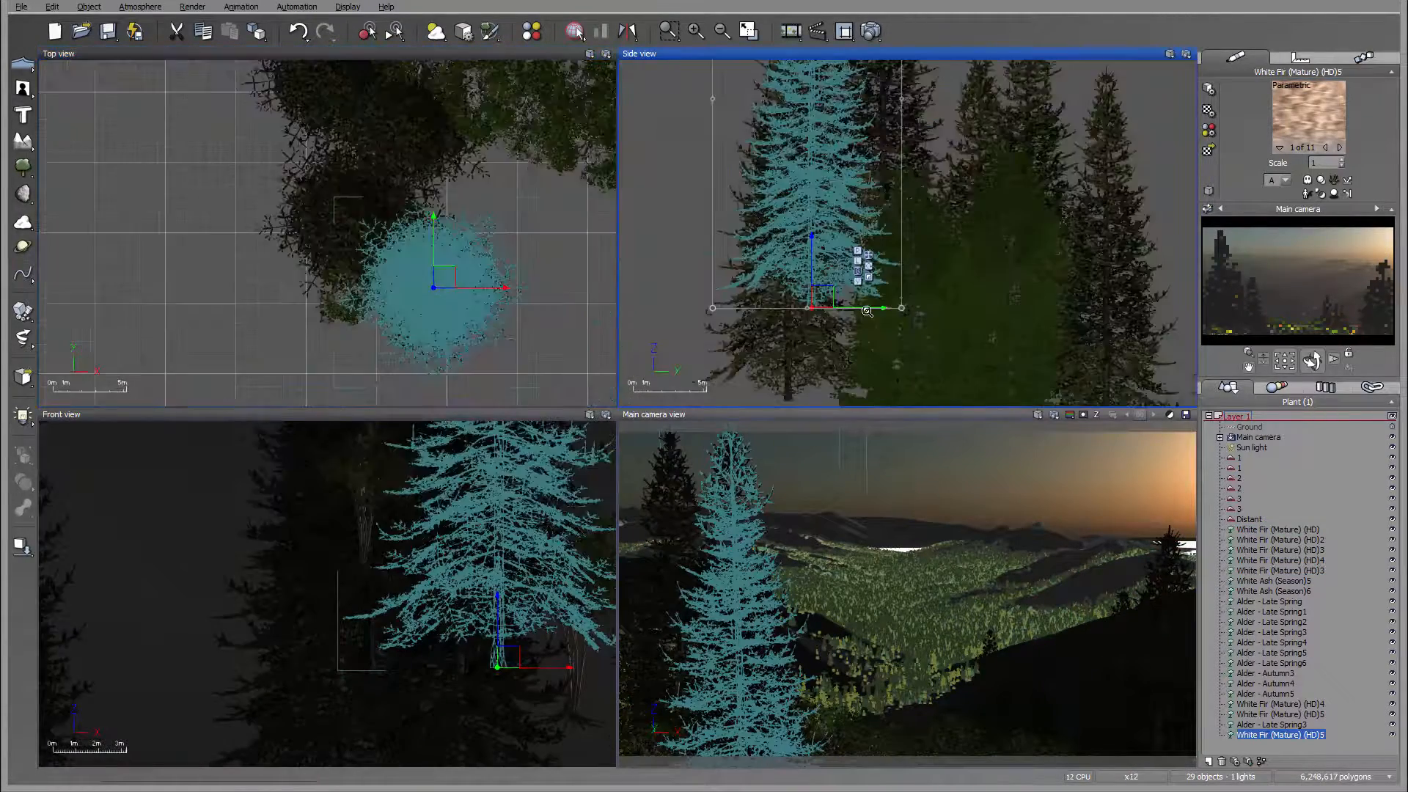
{"action": "left_click_drag", "start_coordinate": [882, 145], "coordinate": [854, 212]}
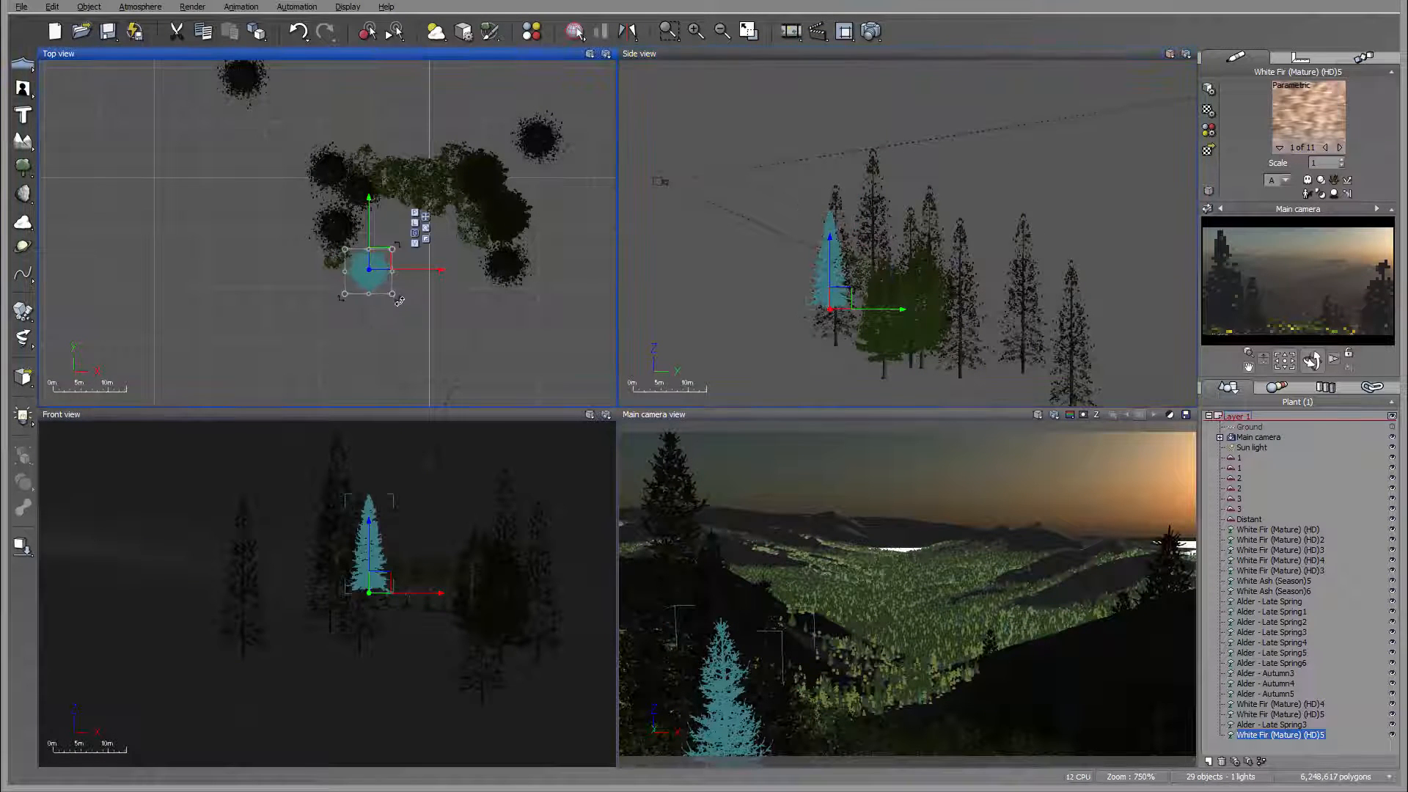
{"action": "left_click_drag", "start_coordinate": [398, 300], "coordinate": [384, 252]}
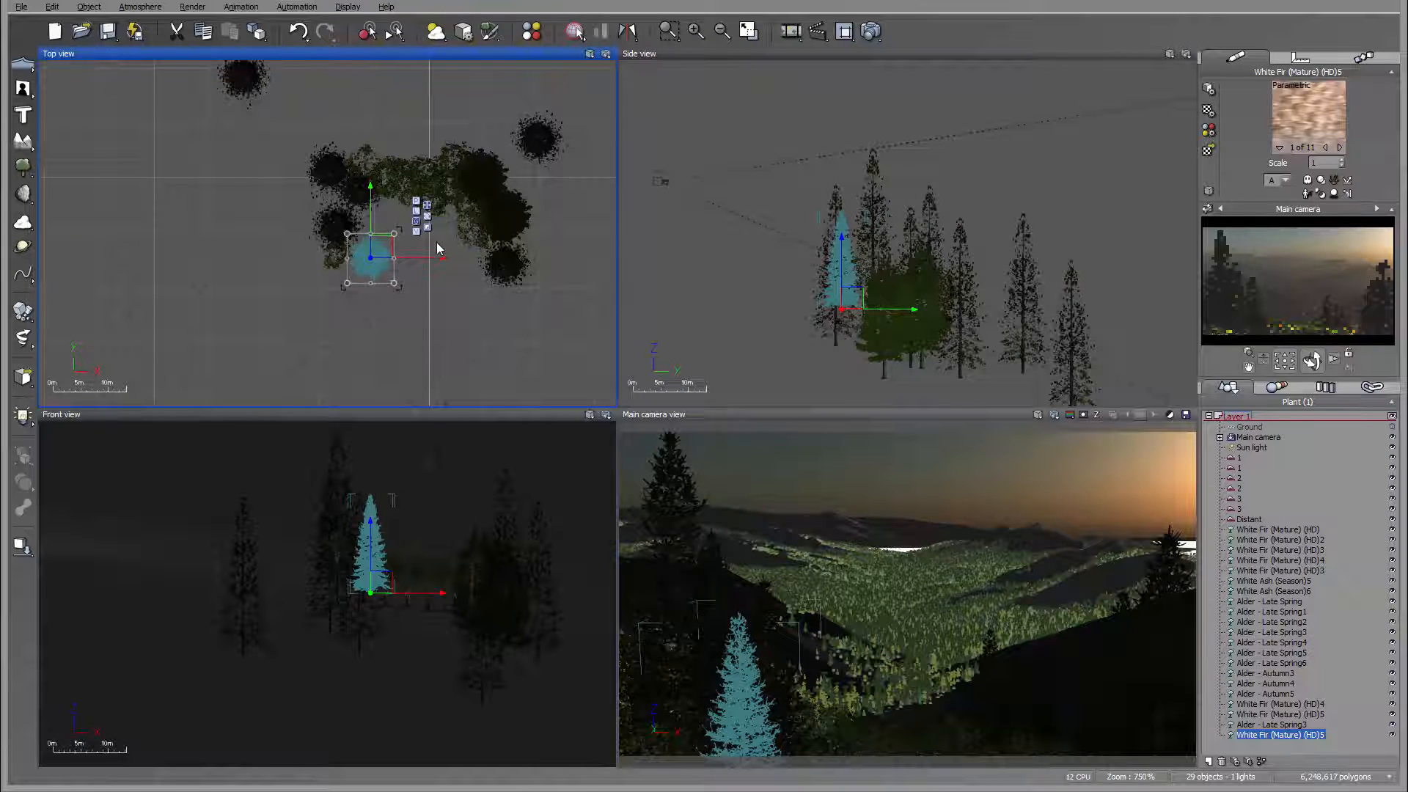
Step: Raise White Fir (Mature) (HD)4 at the far left of the camera view and move it slightly right and closer to the camera
{"action": "left_click", "coordinate": [332, 171]}
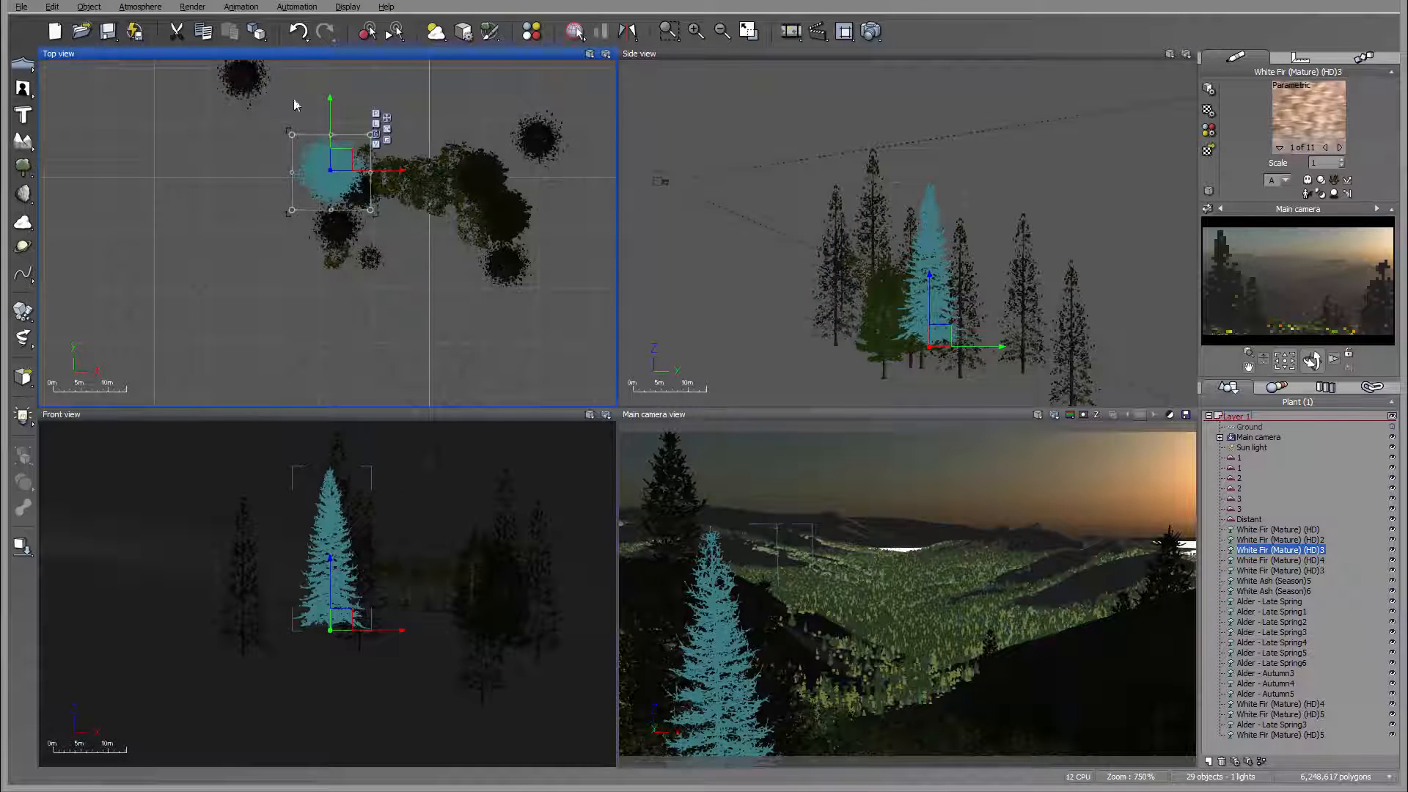
{"action": "left_click", "coordinate": [247, 81]}
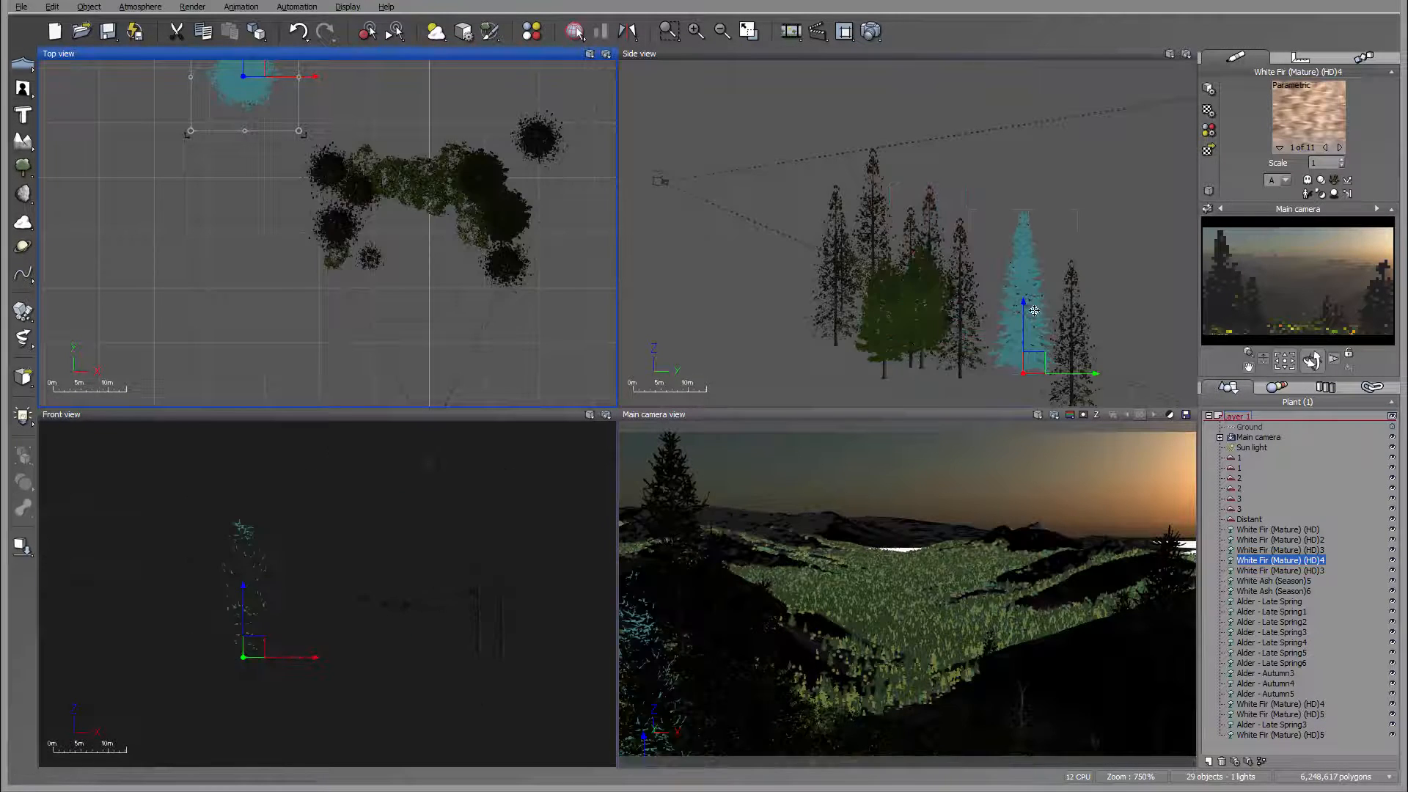
{"action": "left_click_drag", "start_coordinate": [1037, 359], "coordinate": [1035, 321]}
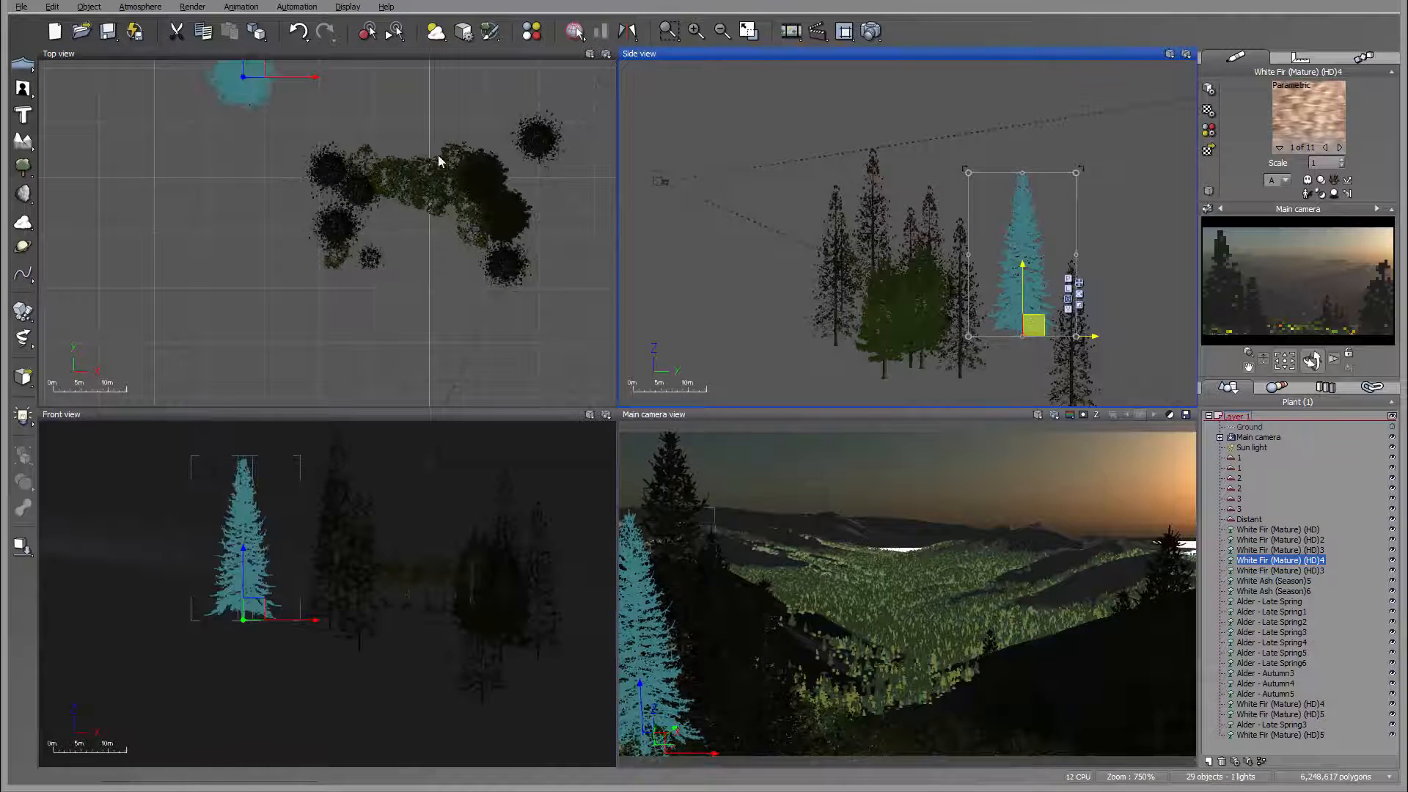
{"action": "left_click_drag", "start_coordinate": [250, 81], "coordinate": [259, 85]}
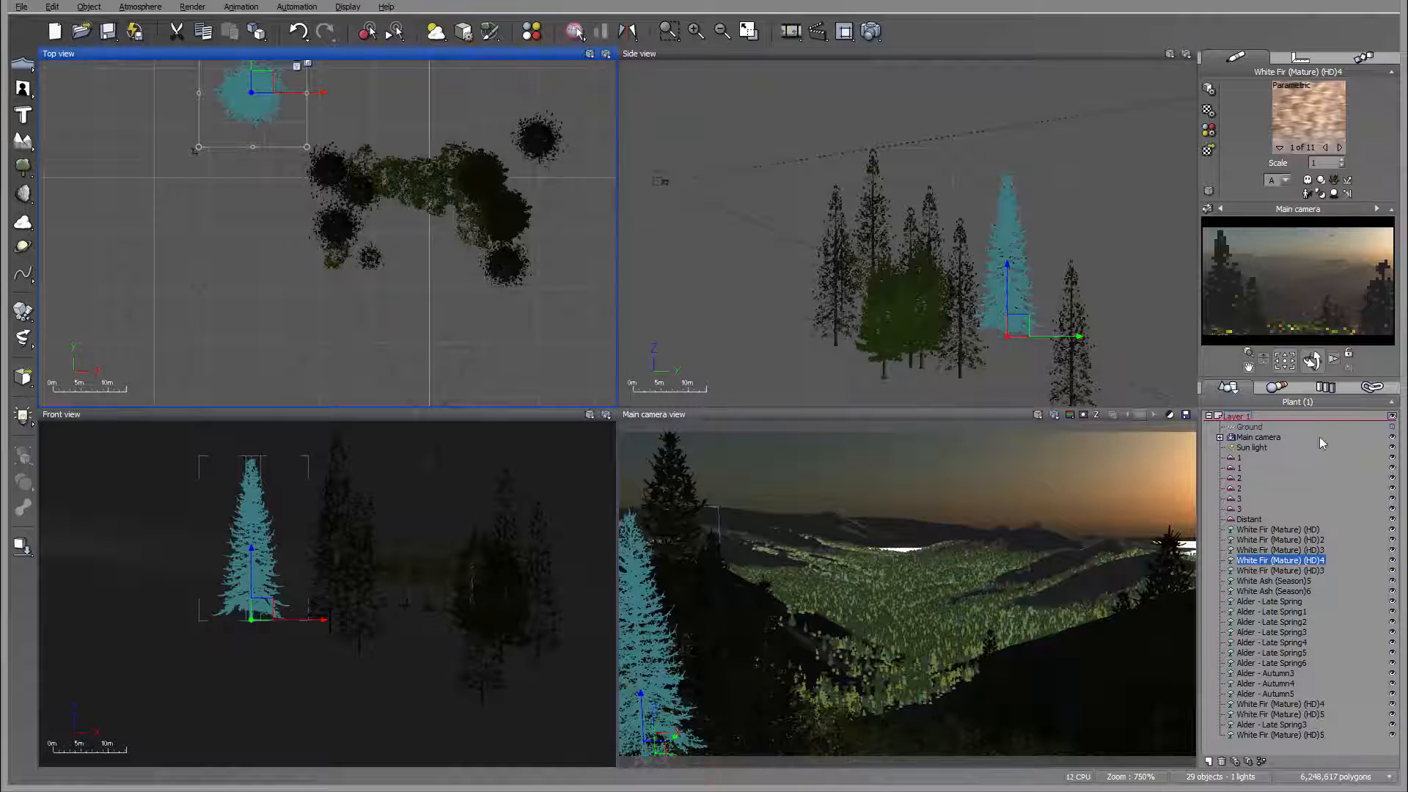
Step: Raise the Sun light a short distance in the side view
{"action": "left_click", "coordinate": [1254, 447]}
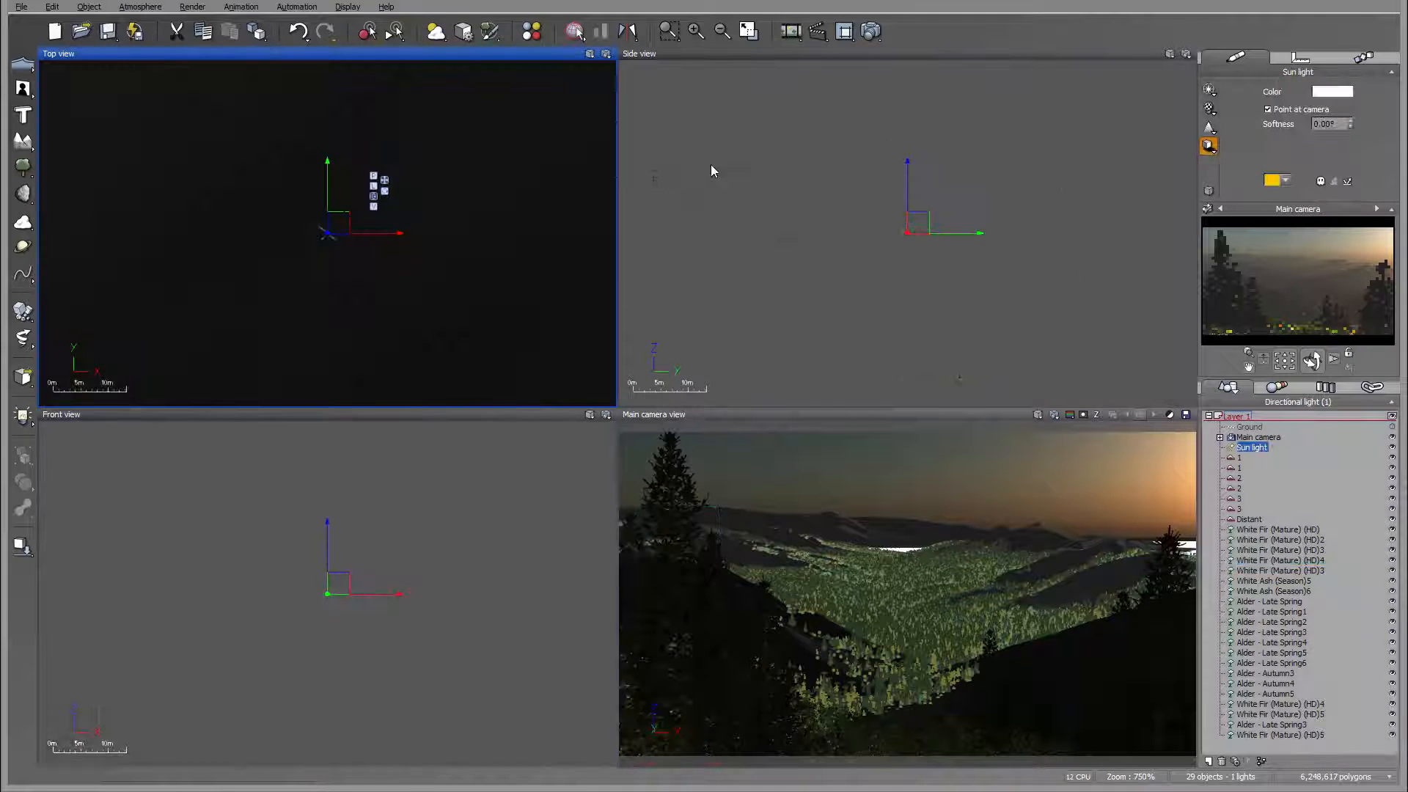
{"action": "left_click", "coordinate": [1006, 240]}
{"action": "left_click_drag", "start_coordinate": [903, 187], "coordinate": [903, 135]}
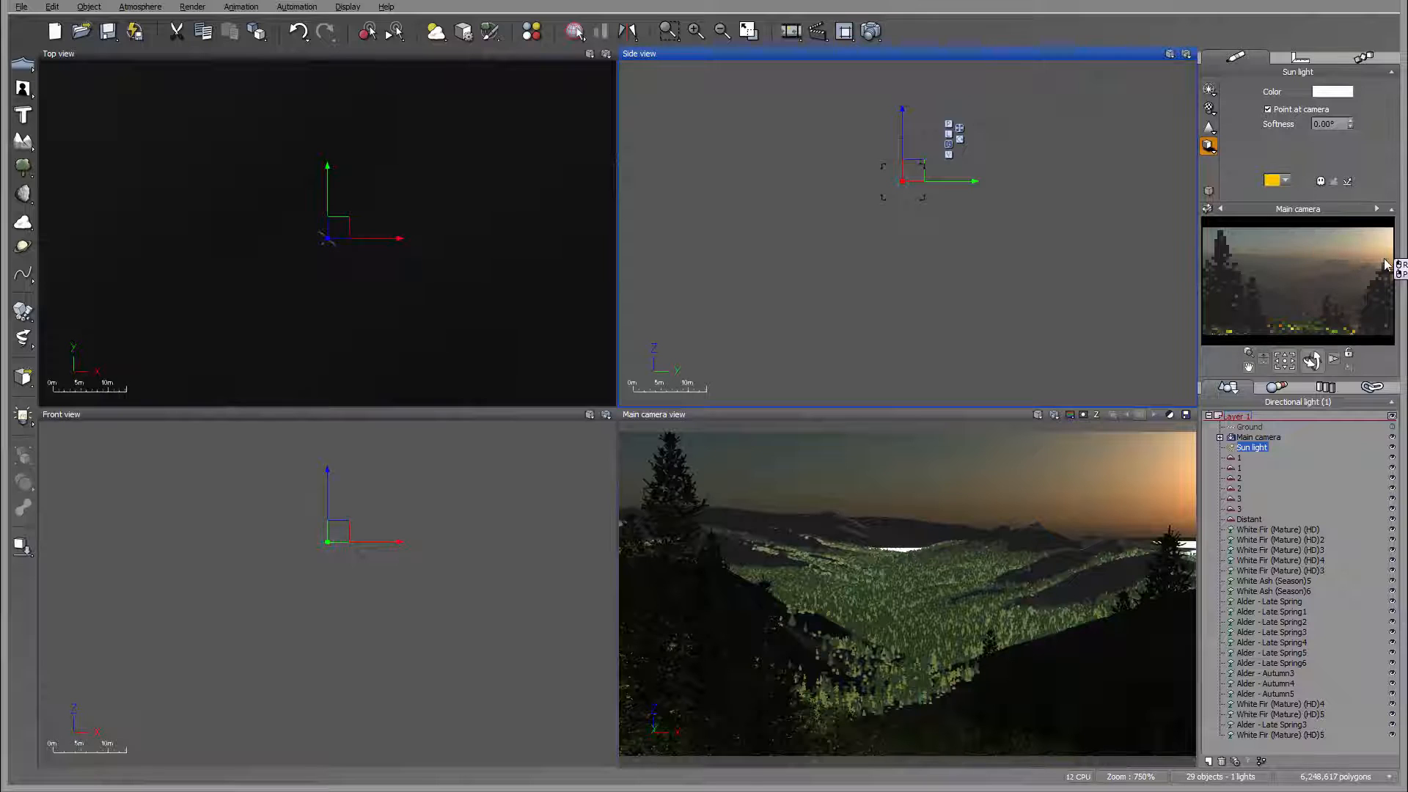
Step: Set the atmosphere's glow intensity to 10%, scattering anisotropy to 0.92 and aerial perspective to 6.69
{"action": "left_click", "coordinate": [151, 9]}
{"action": "left_click", "coordinate": [138, 103]}
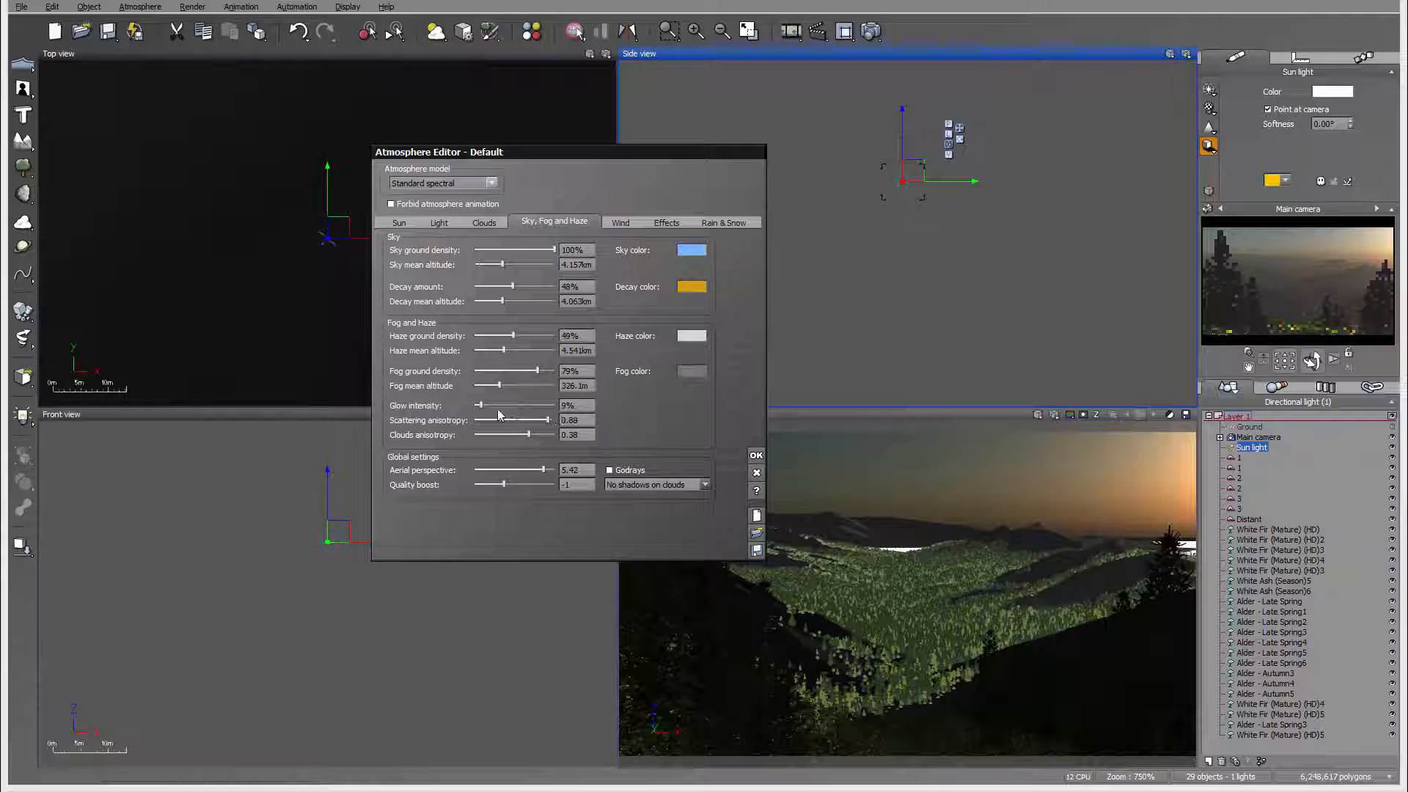
{"action": "left_click_drag", "start_coordinate": [493, 405], "coordinate": [491, 403]}
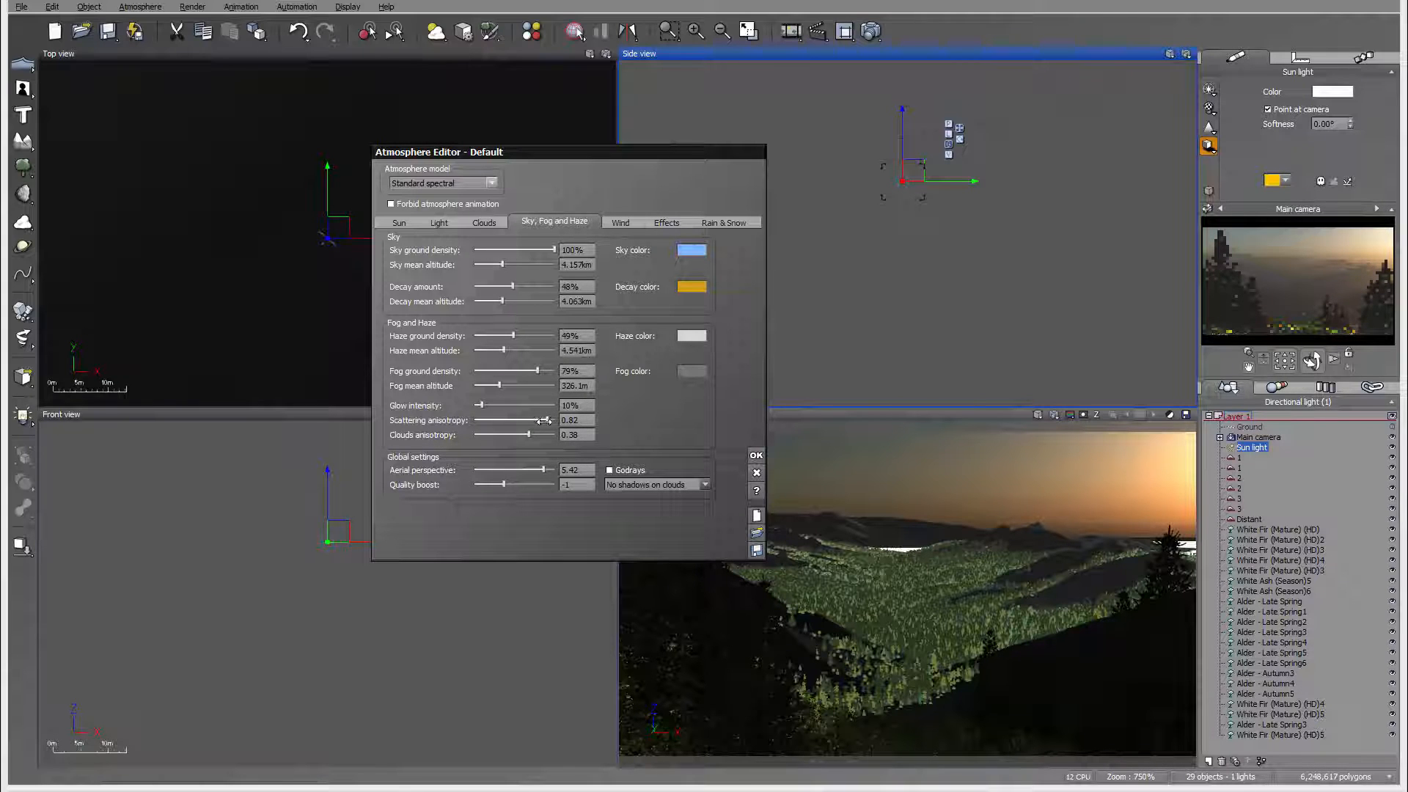
{"action": "left_click_drag", "start_coordinate": [545, 420], "coordinate": [551, 420]}
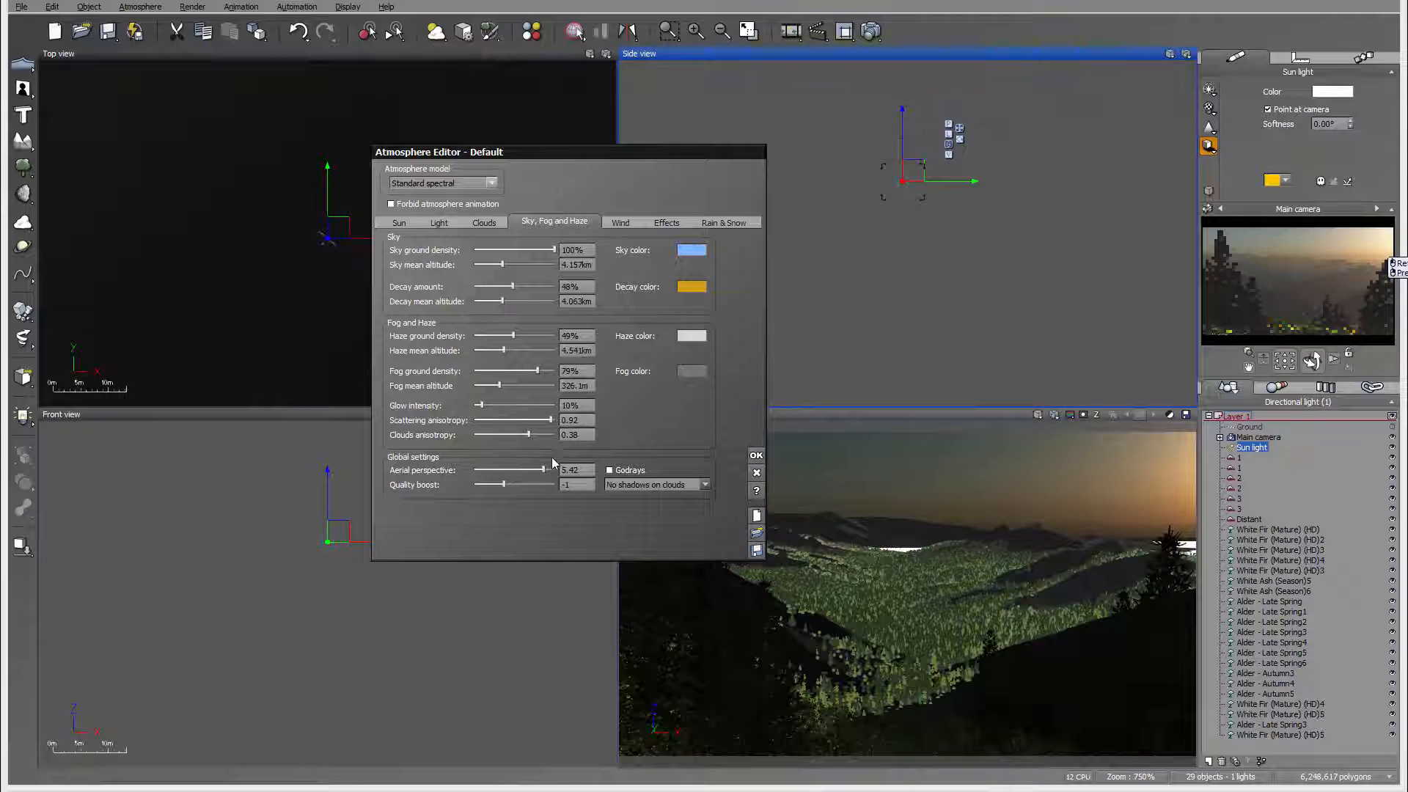
{"action": "left_click_drag", "start_coordinate": [540, 467], "coordinate": [544, 467]}
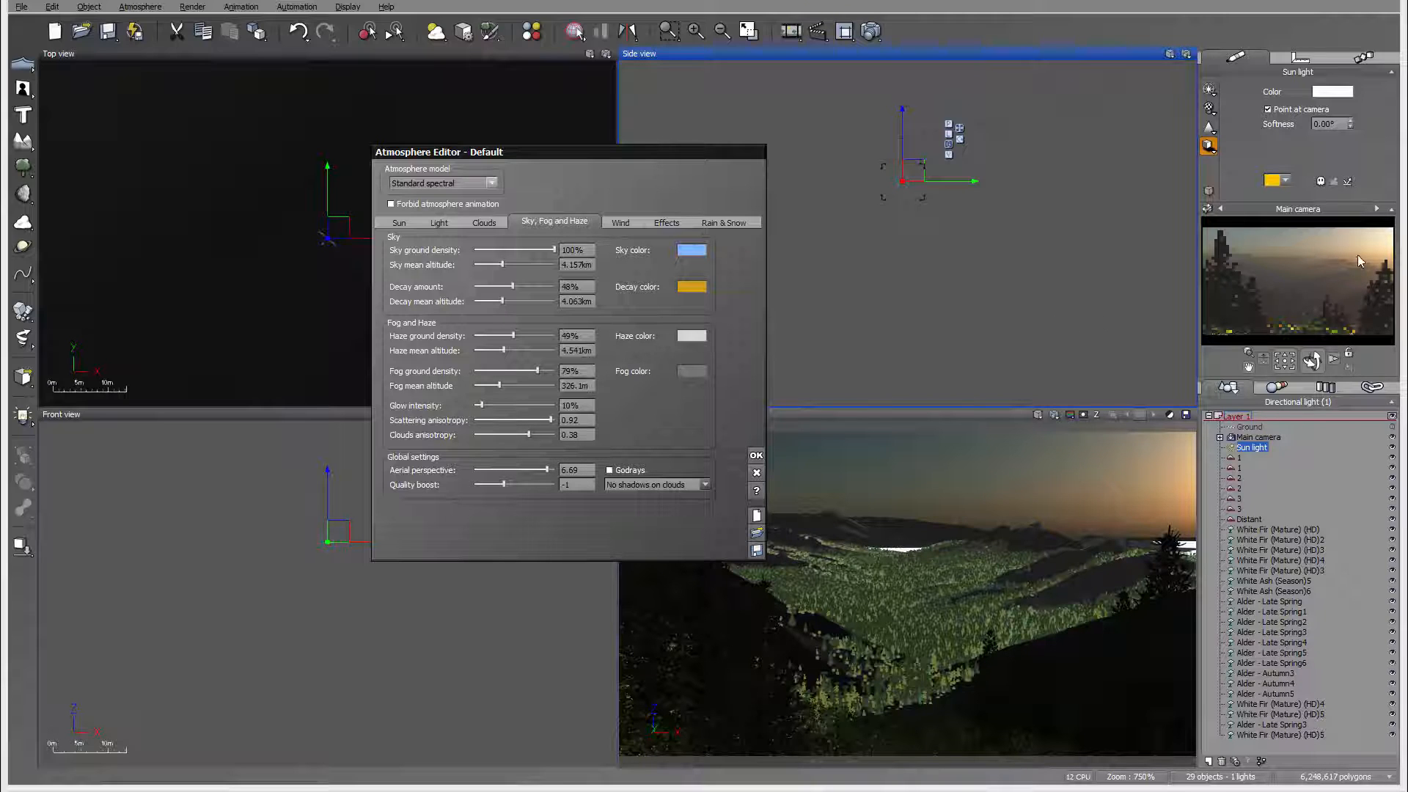
Step: Set the haze ground density to 40%, refresh the camera preview and accept the atmosphere settings
{"action": "left_click_drag", "start_coordinate": [541, 335], "coordinate": [537, 335]}
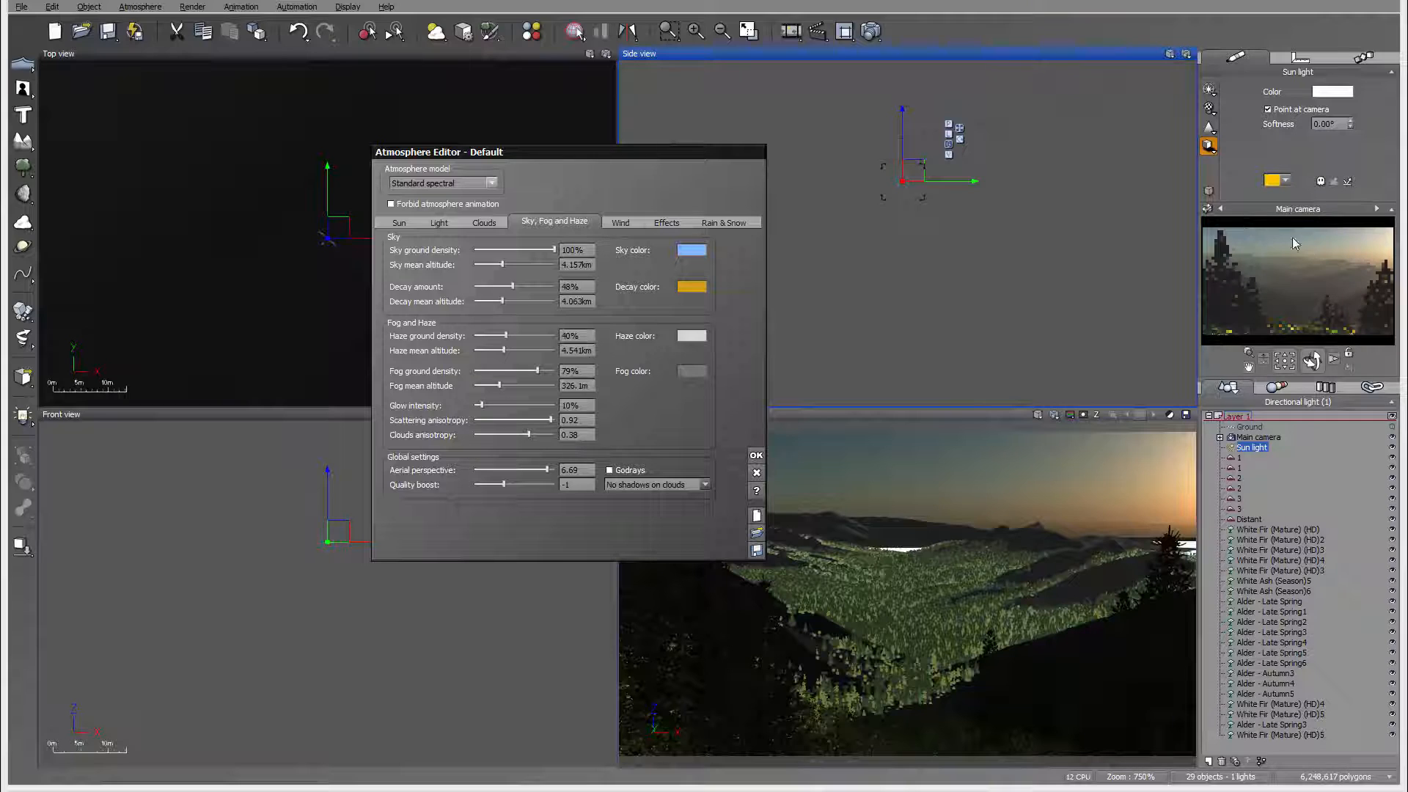
{"action": "right_click", "coordinate": [1346, 267]}
{"action": "left_click", "coordinate": [1368, 272]}
{"action": "right_click", "coordinate": [1371, 305]}
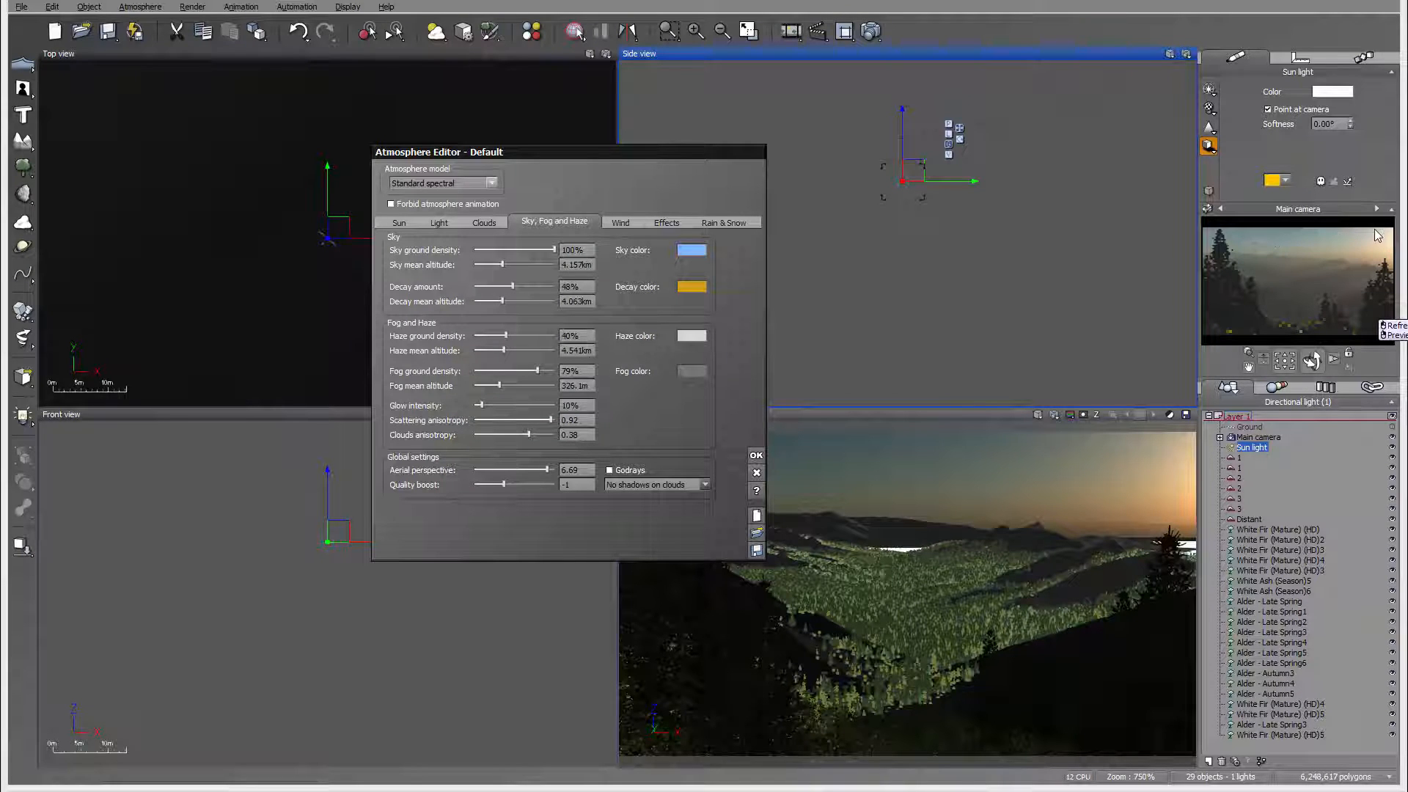
{"action": "right_click", "coordinate": [1317, 237]}
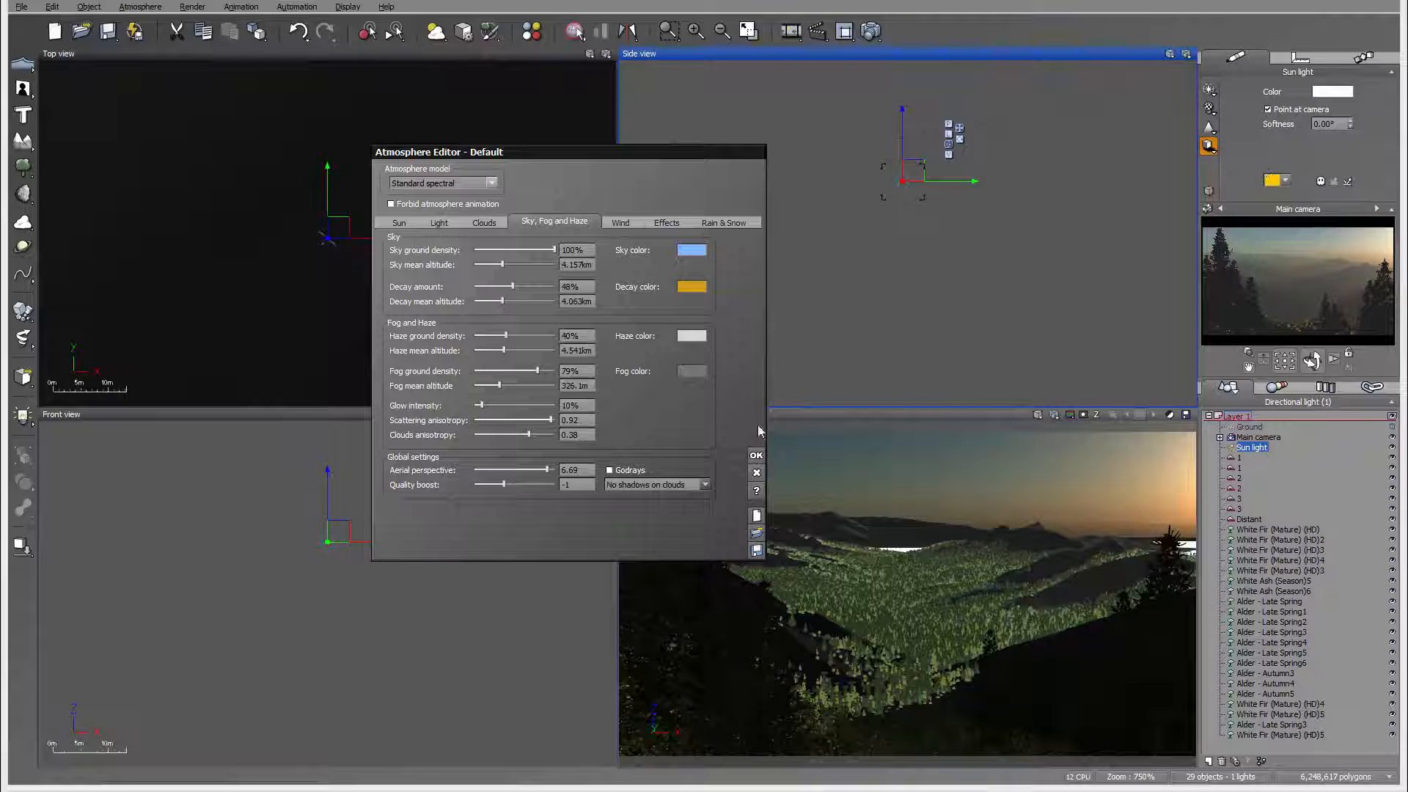
{"action": "left_click", "coordinate": [756, 455]}
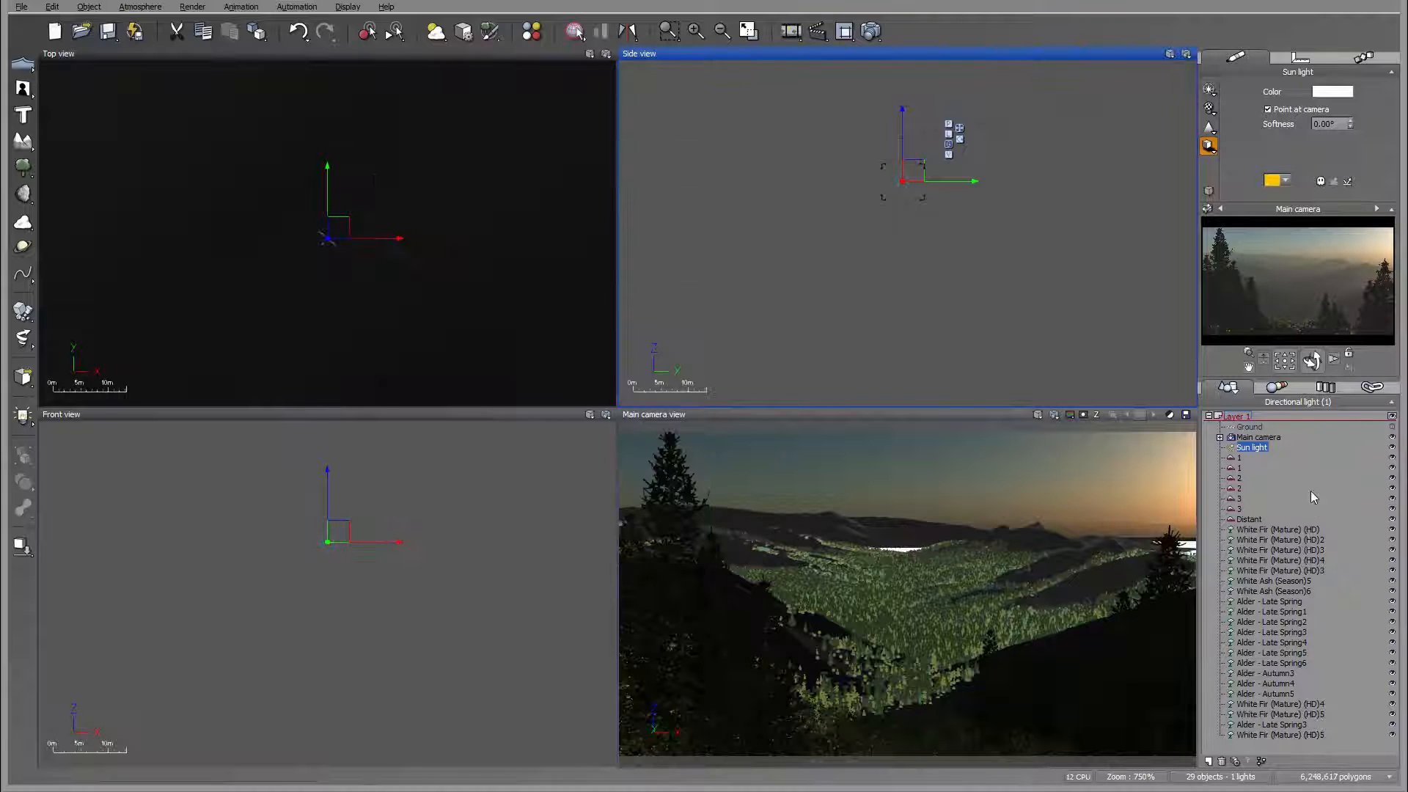
Step: Narrow the Distant terrain in the top view and reposition it across the far left end of the valley
{"action": "left_click", "coordinate": [1258, 510]}
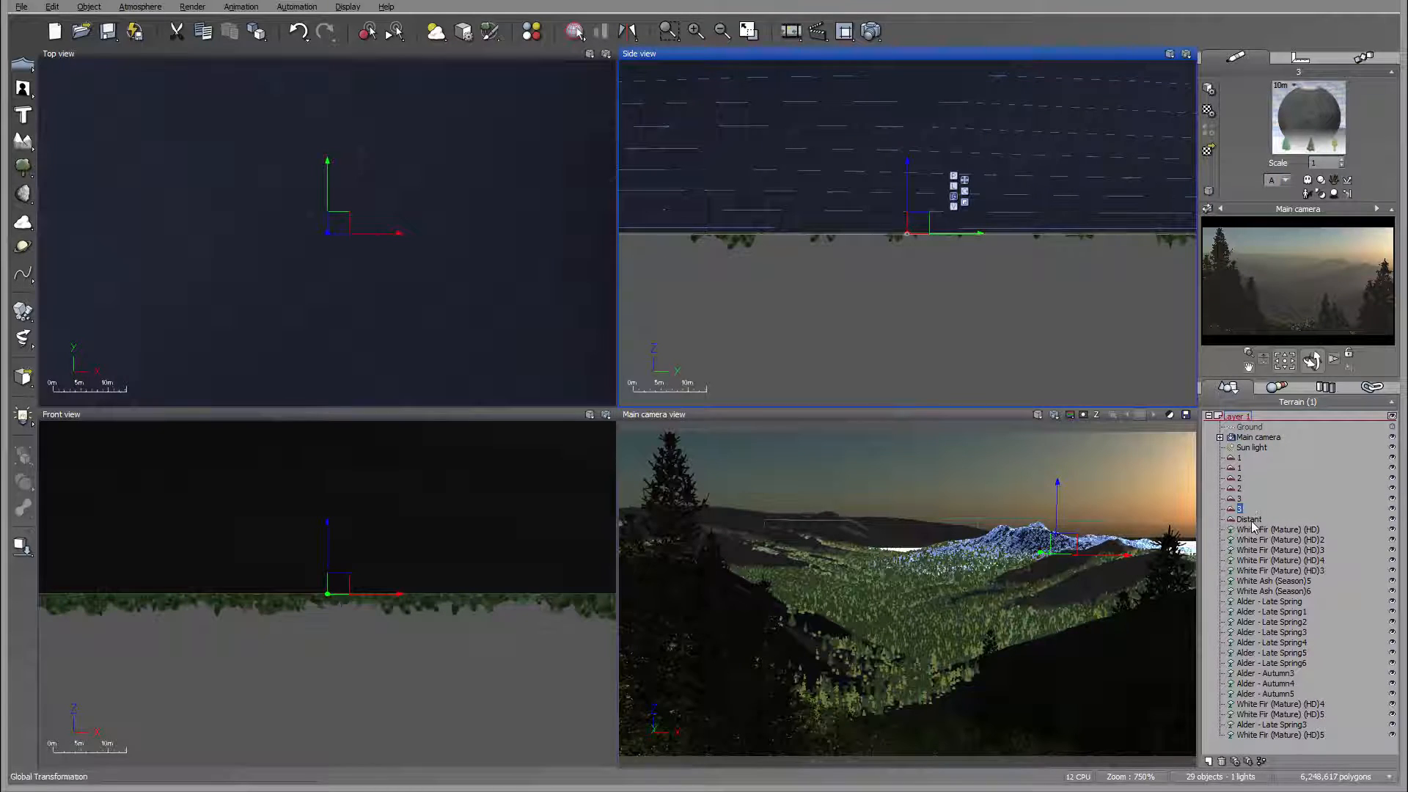
{"action": "left_click", "coordinate": [1250, 521]}
{"action": "right_click_drag", "start_coordinate": [91, 173], "coordinate": [255, 181]}
{"action": "scroll", "coordinate": [255, 181], "scroll_direction": "down", "scroll_amount": 4}
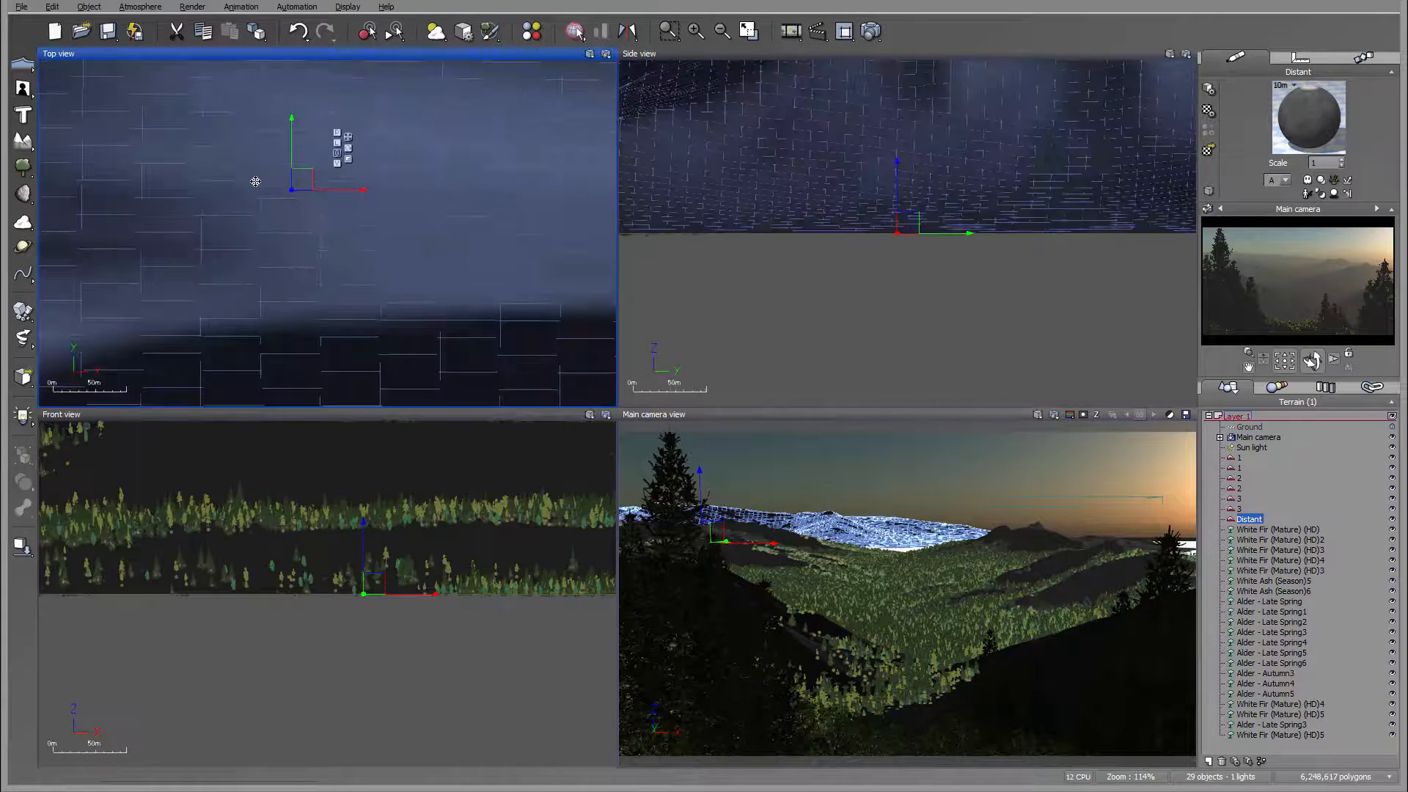
{"action": "scroll", "coordinate": [255, 182], "scroll_direction": "down", "scroll_amount": 8}
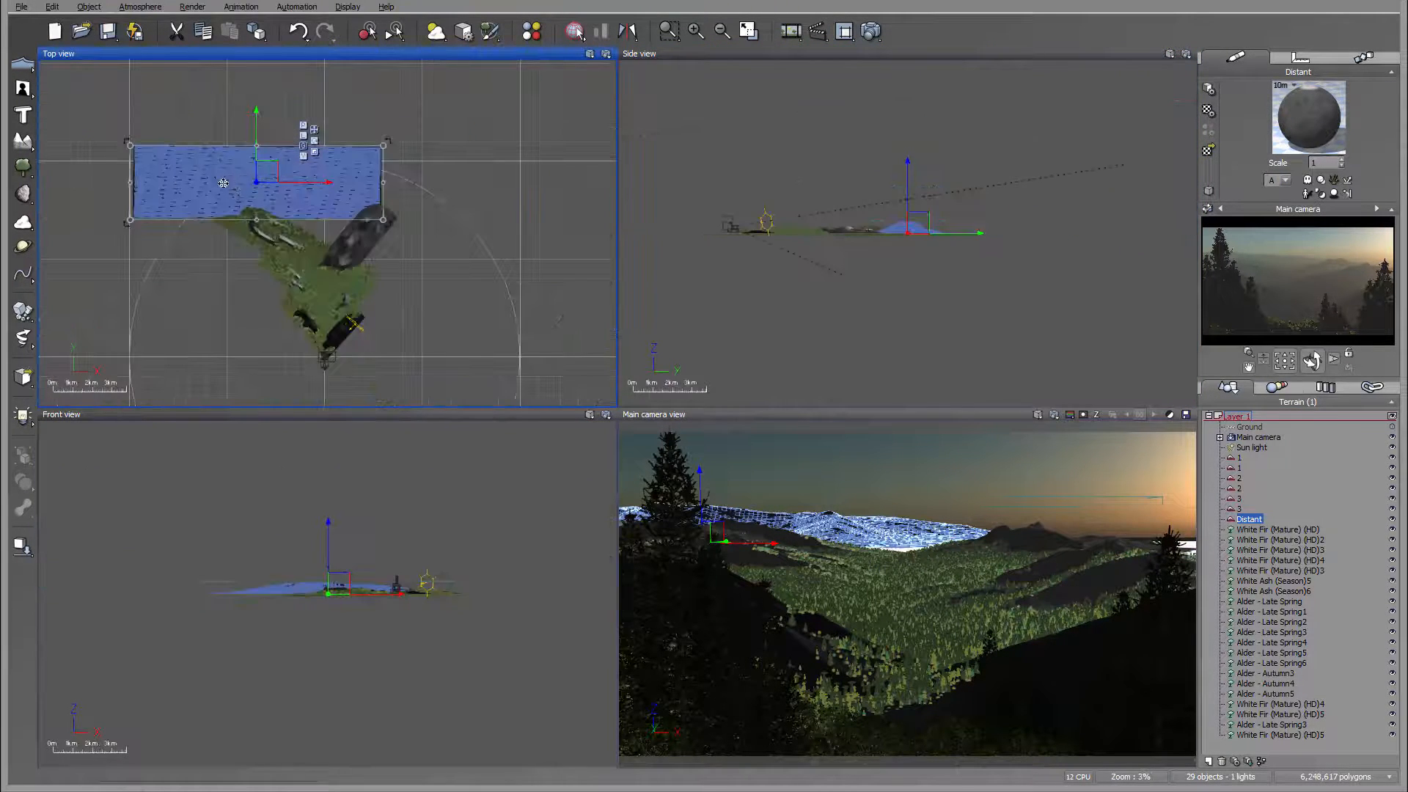
{"action": "left_click_drag", "start_coordinate": [130, 182], "coordinate": [217, 177]}
{"action": "left_click_drag", "start_coordinate": [306, 169], "coordinate": [272, 170]}
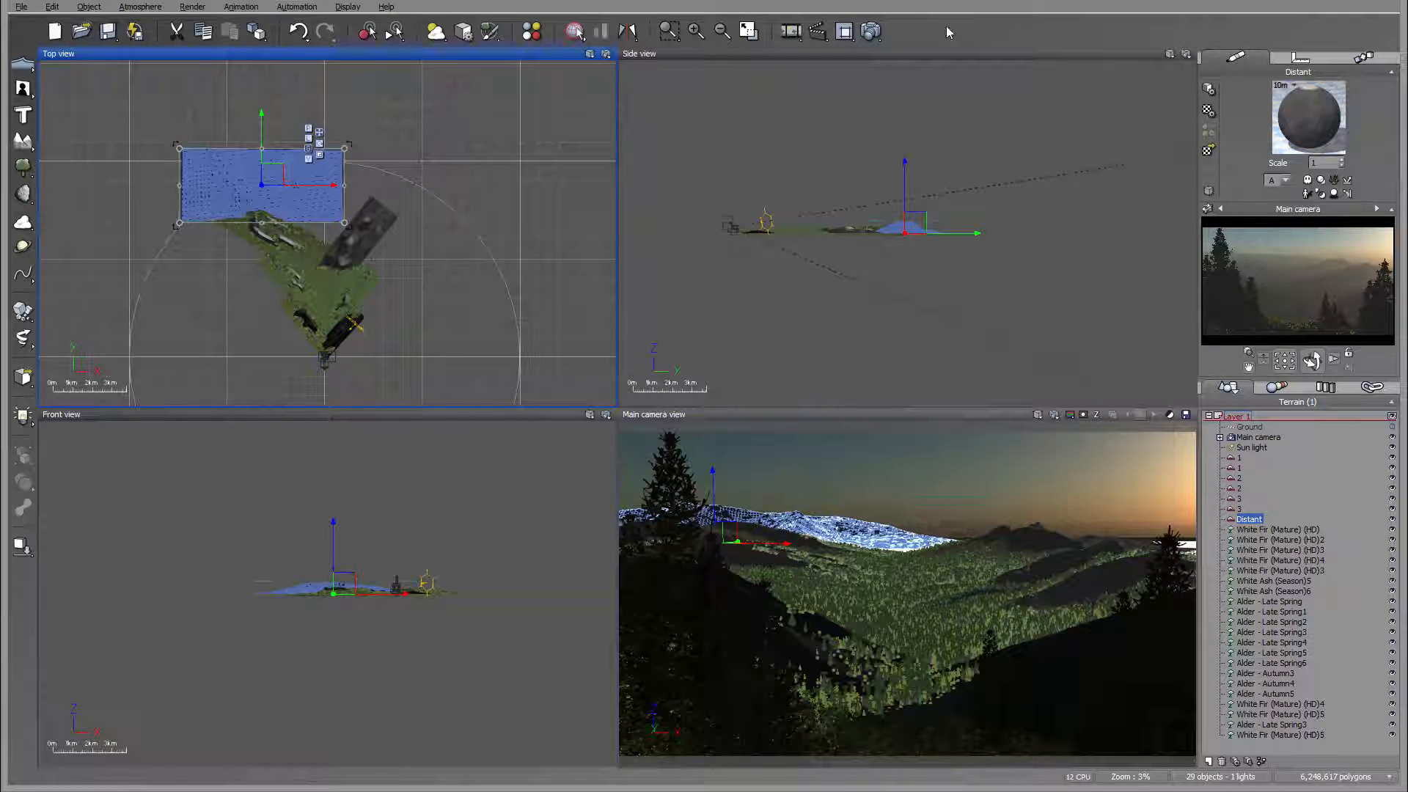
Step: Render the main camera view, keep the default post-render options and close the finished render
{"action": "left_click", "coordinate": [870, 32]}
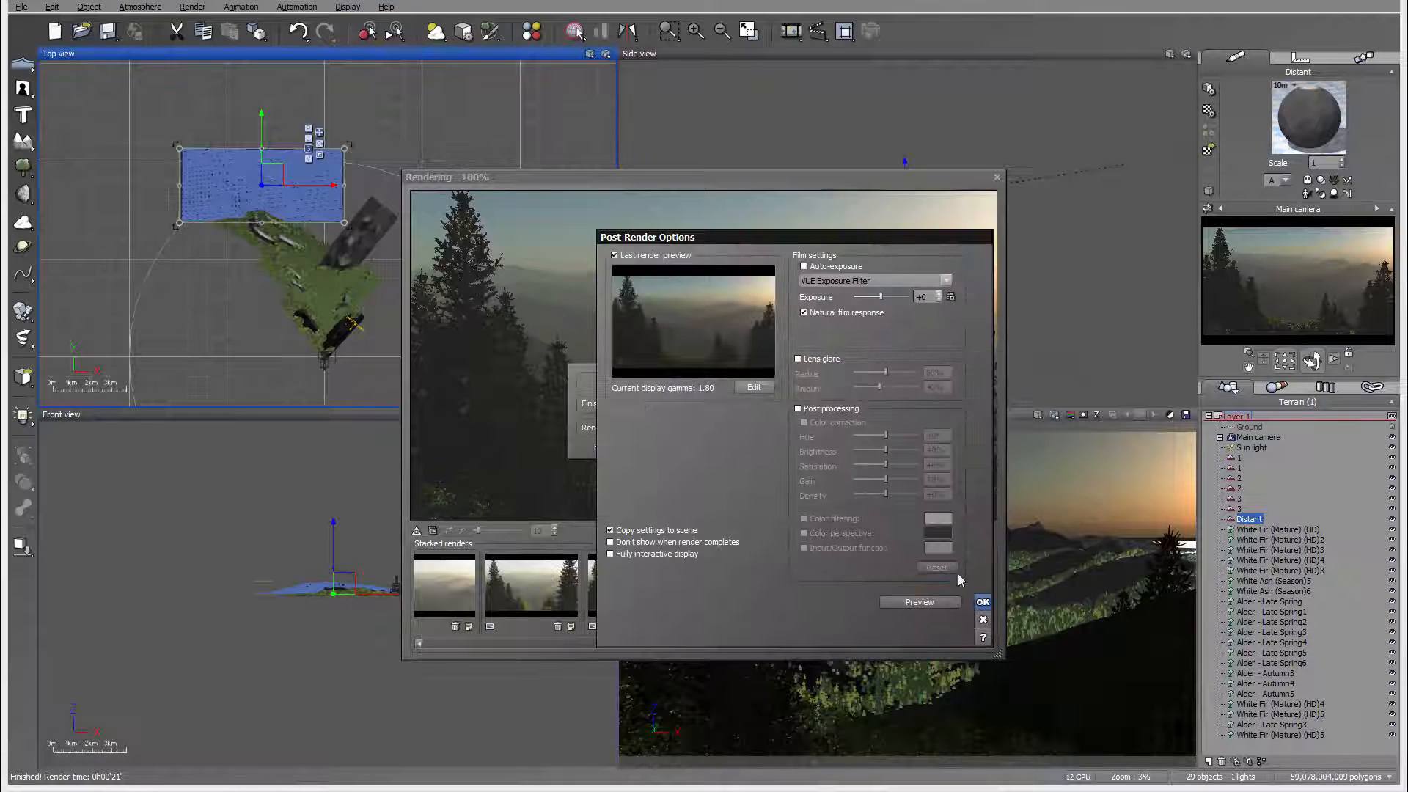
{"action": "left_click", "coordinate": [981, 603]}
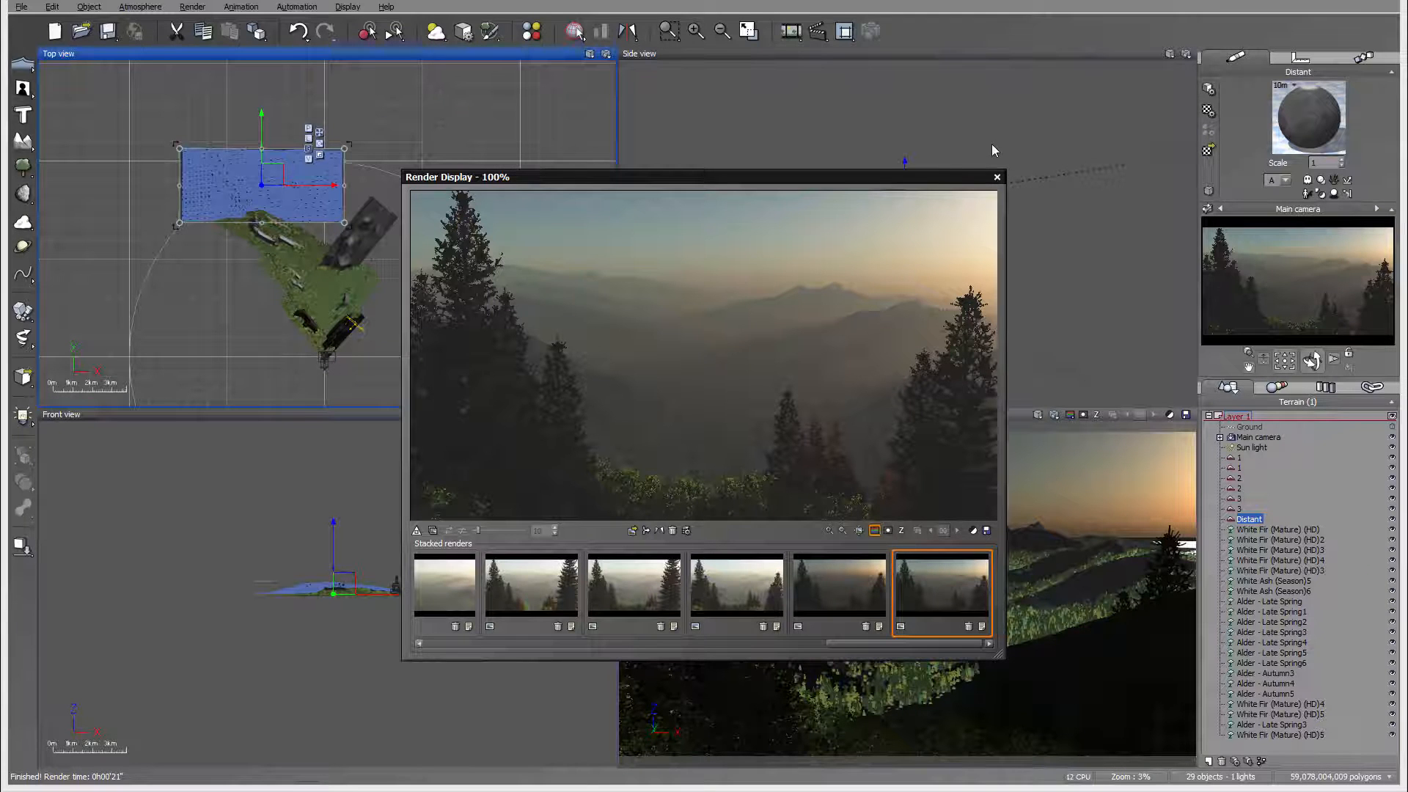
{"action": "left_click", "coordinate": [997, 177]}
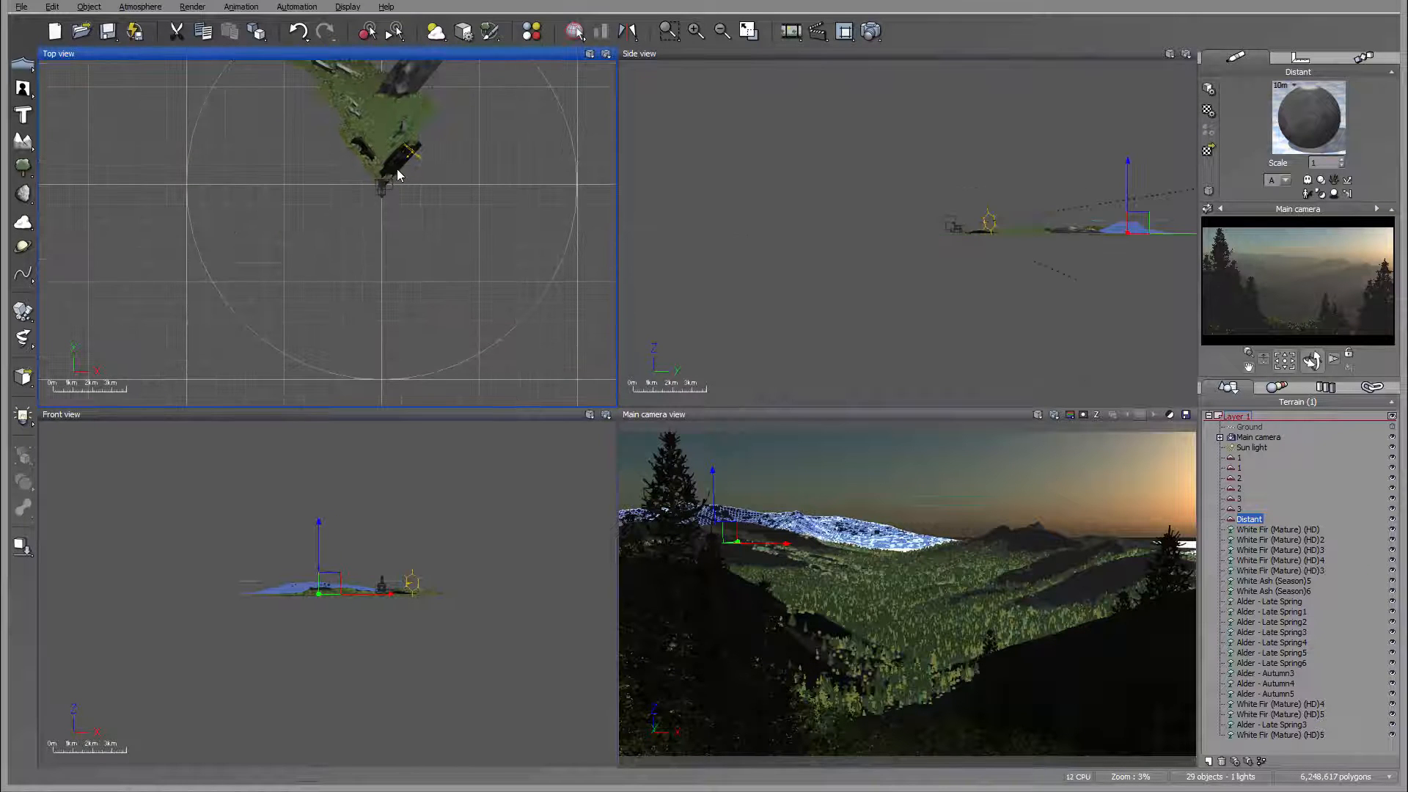
Step: Move White Fir (Mature) (HD)2 in the left foreground tree group slightly to the right in the top view
{"action": "scroll", "coordinate": [397, 168], "scroll_direction": "up", "scroll_amount": 15}
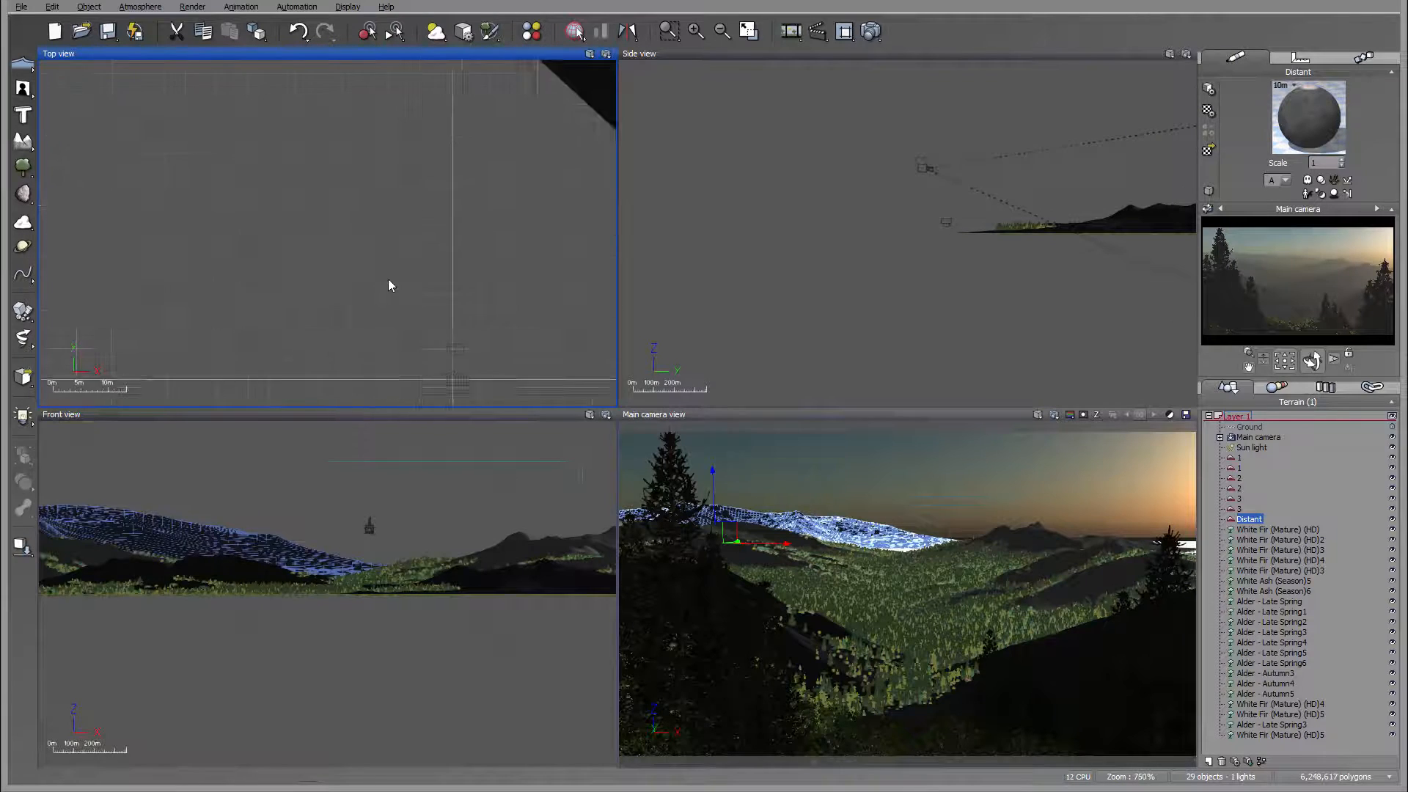
{"action": "scroll", "coordinate": [398, 173], "scroll_direction": "up", "scroll_amount": 10}
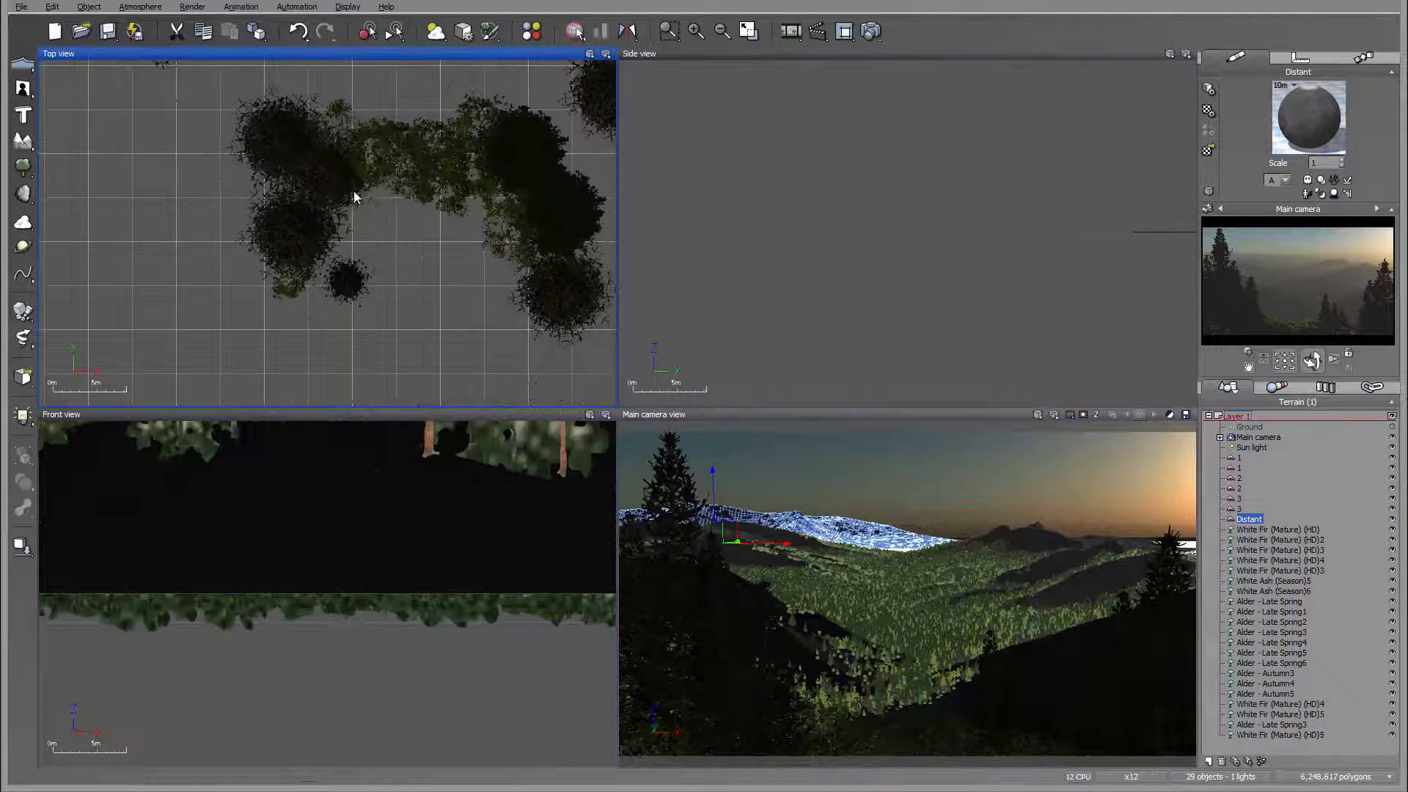
{"action": "left_click", "coordinate": [330, 167]}
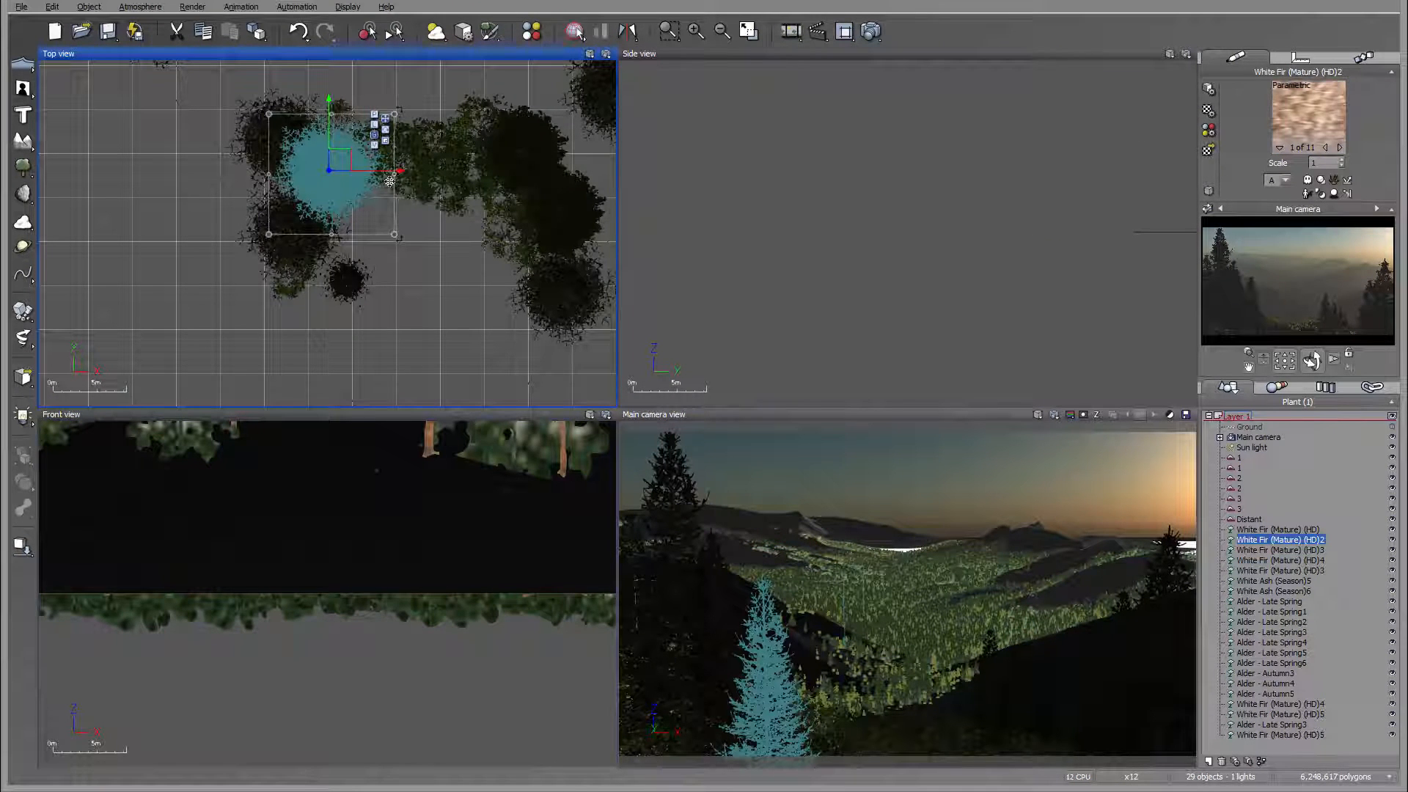
{"action": "left_click_drag", "start_coordinate": [385, 170], "coordinate": [395, 170]}
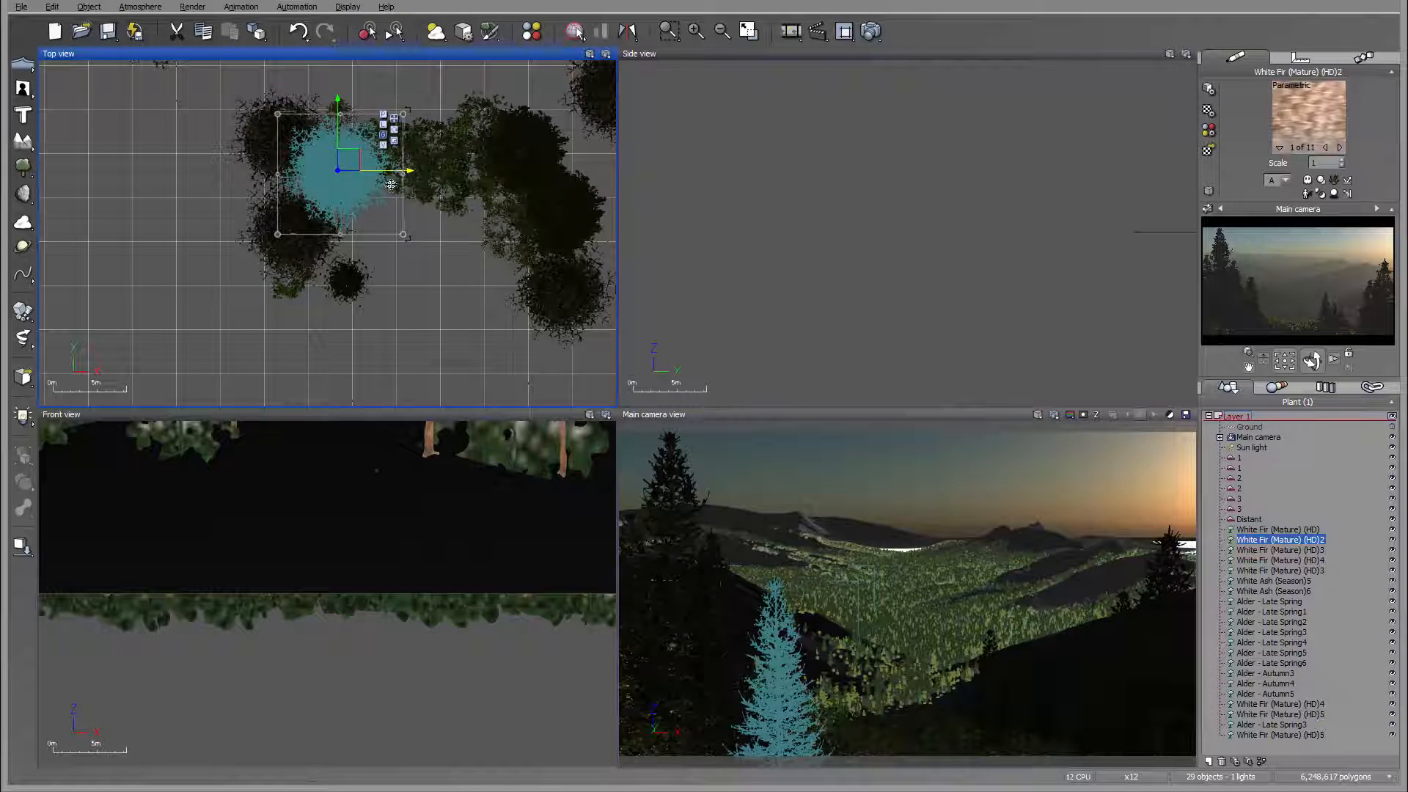
{"action": "right_click_drag", "start_coordinate": [426, 317], "coordinate": [411, 362]}
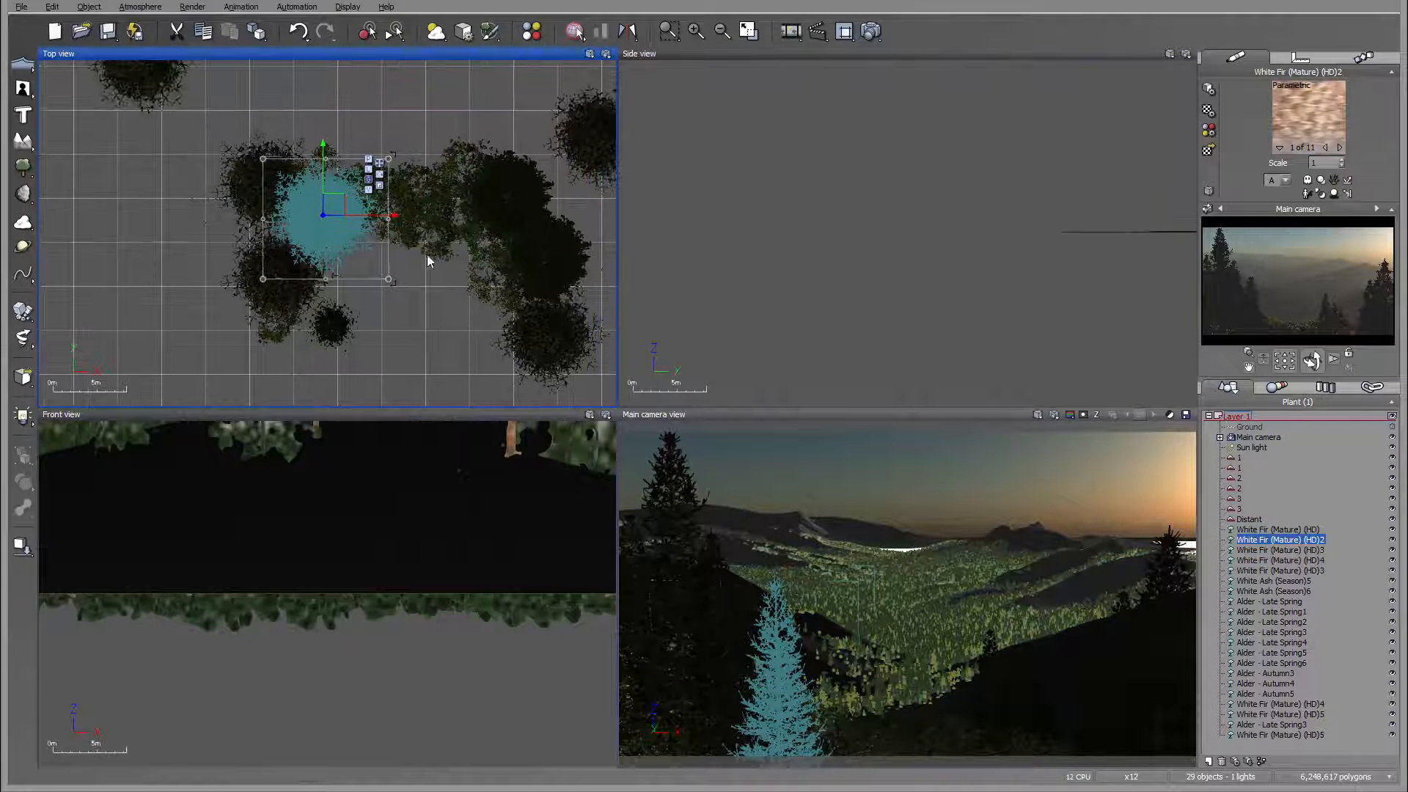
Step: Raise the foreground Alder - Late Spring slightly in the side view and move it a little closer to the camera in the top view
{"action": "left_click", "coordinate": [457, 212]}
{"action": "left_click", "coordinate": [370, 199]}
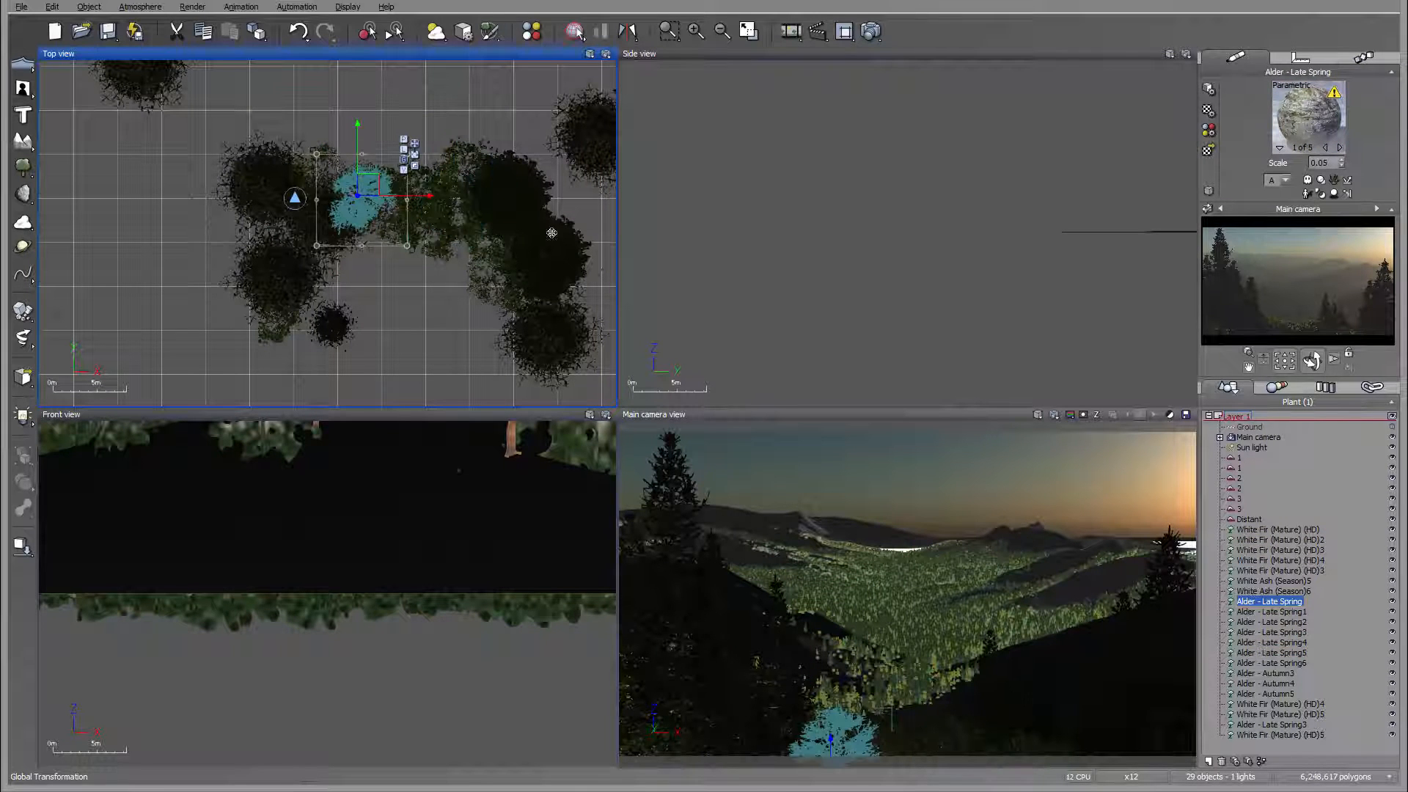
{"action": "scroll", "coordinate": [932, 262], "scroll_direction": "down", "scroll_amount": 8}
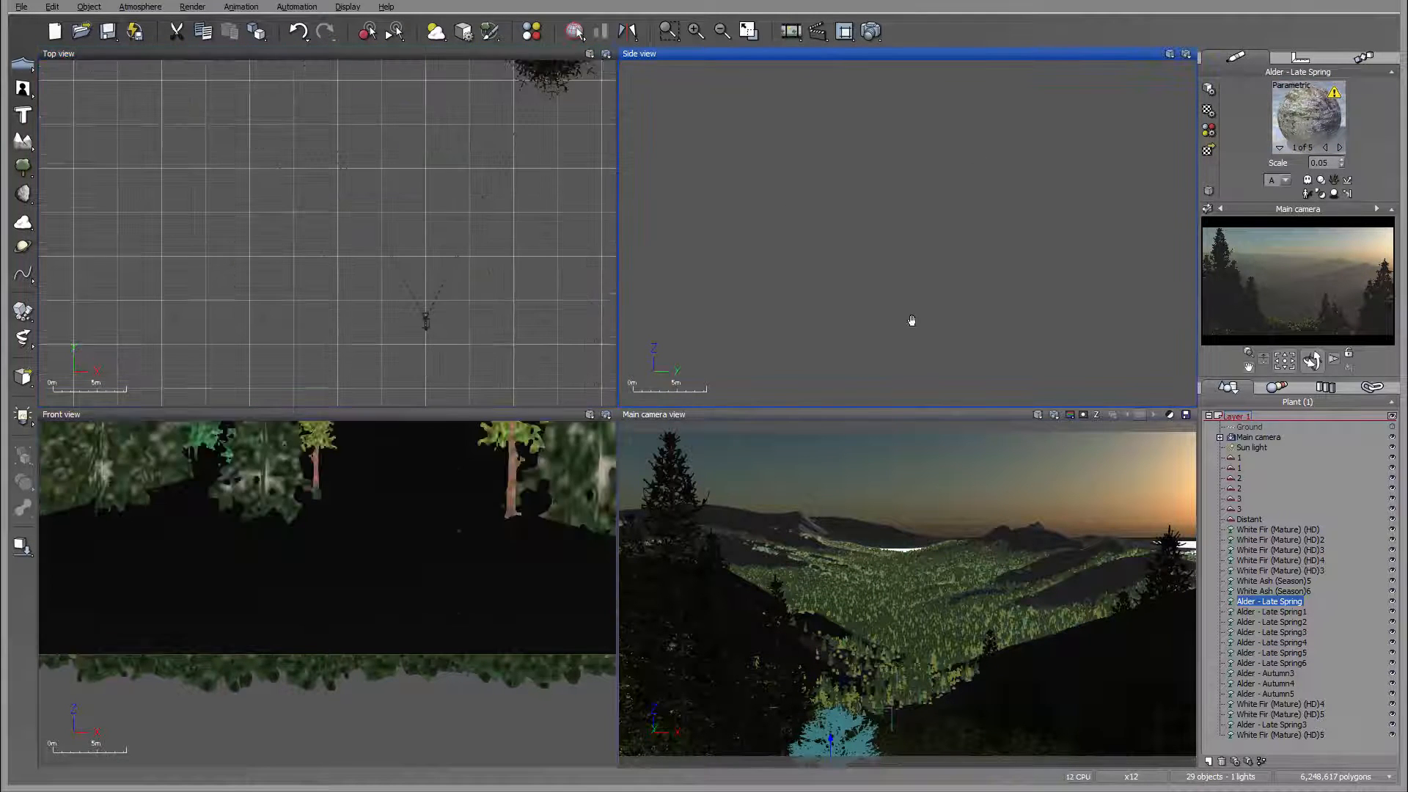
{"action": "right_click_drag", "start_coordinate": [892, 322], "coordinate": [1063, 432]}
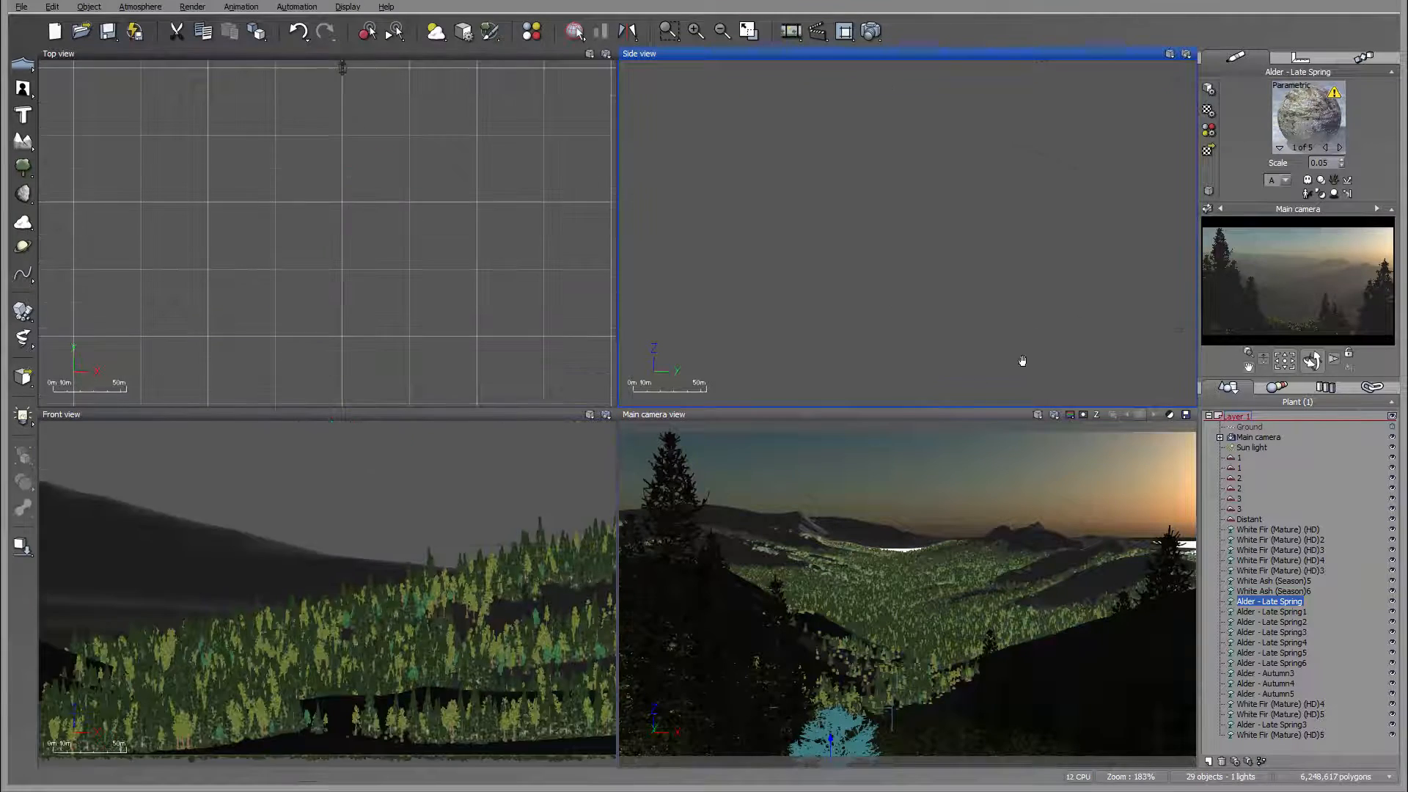
{"action": "right_click_drag", "start_coordinate": [1019, 110], "coordinate": [843, 236]}
{"action": "right_click_drag", "start_coordinate": [962, 95], "coordinate": [898, 252]}
{"action": "scroll", "coordinate": [898, 252], "scroll_direction": "up", "scroll_amount": 8}
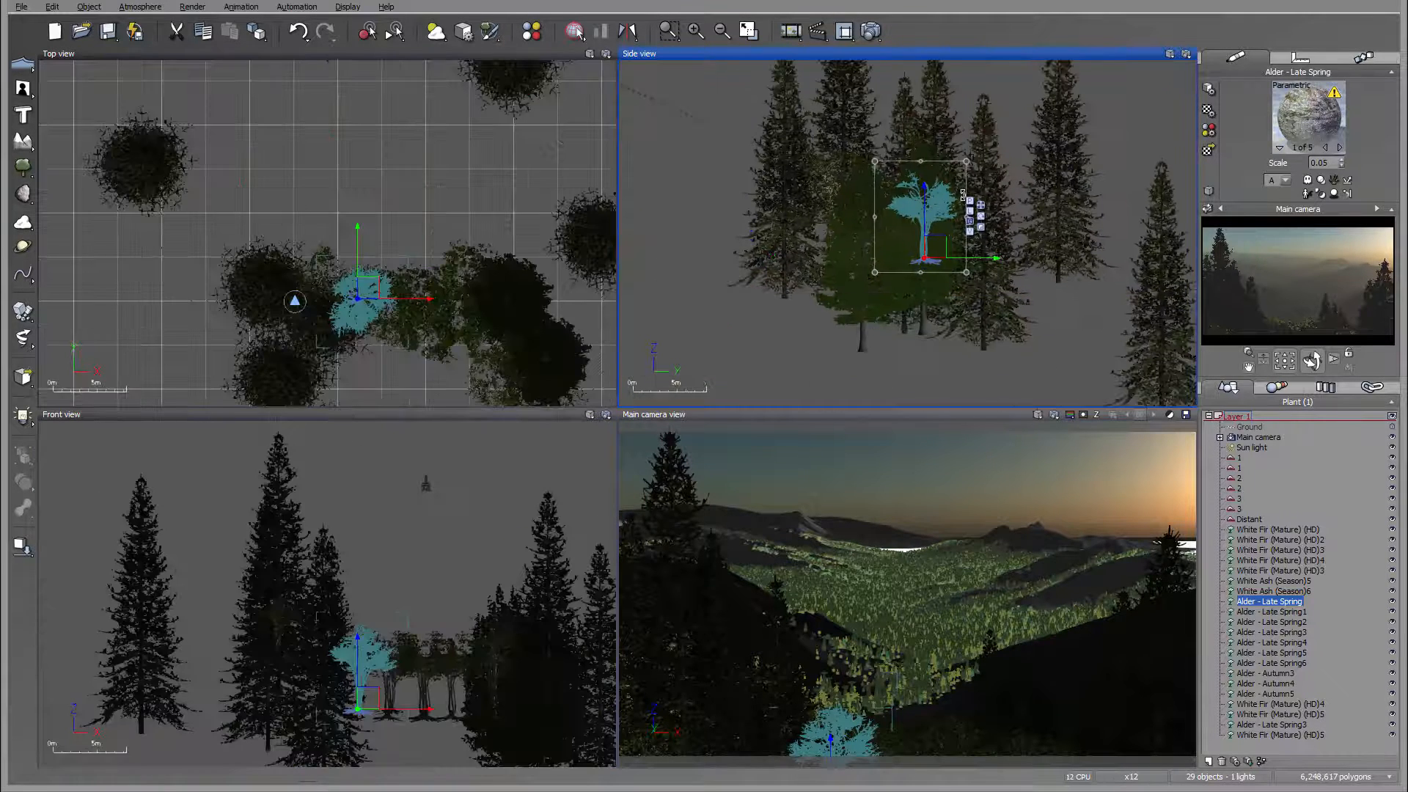
{"action": "left_click_drag", "start_coordinate": [940, 240], "coordinate": [941, 239]}
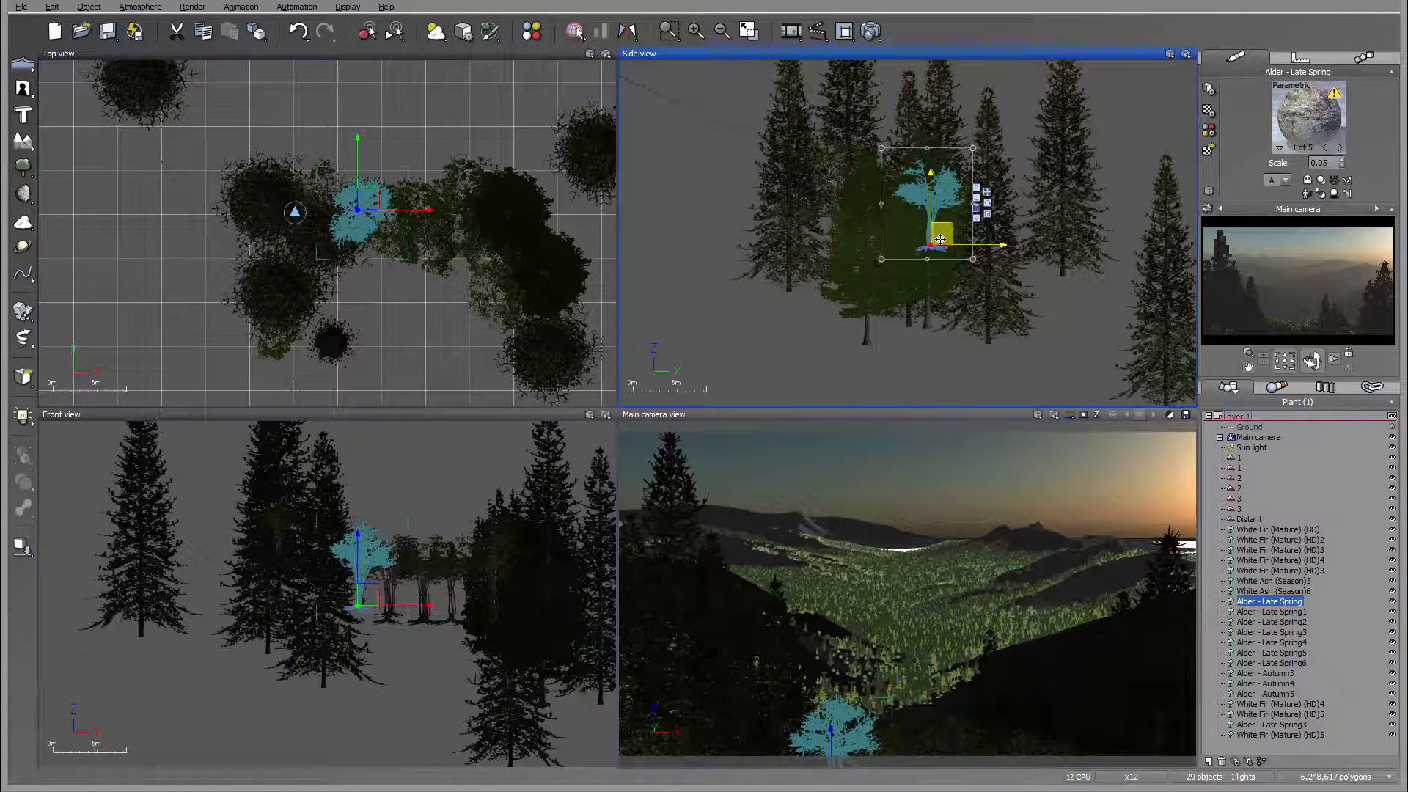
{"action": "left_click_drag", "start_coordinate": [374, 195], "coordinate": [373, 207]}
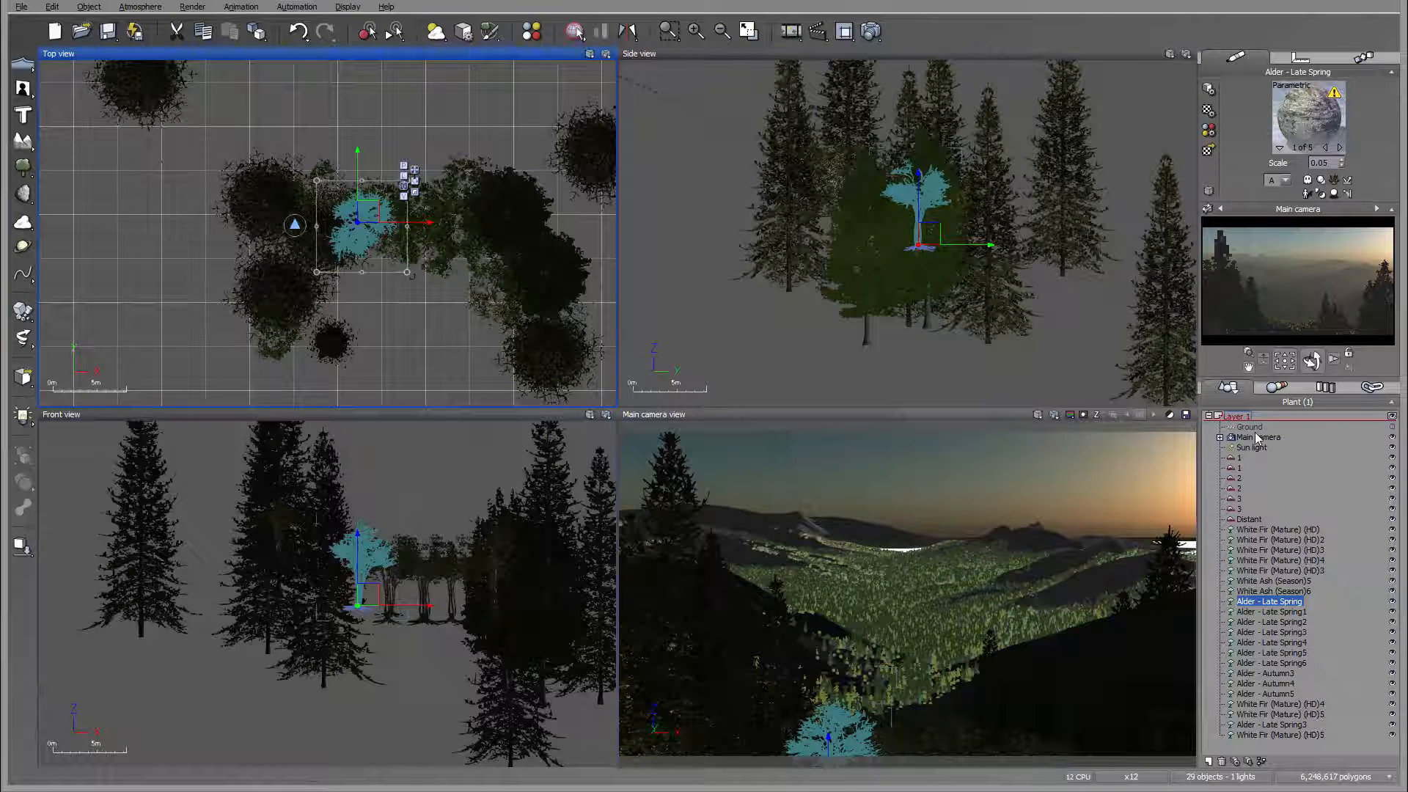
Step: Turn the Main camera slightly to the left and save the scene
{"action": "left_click", "coordinate": [1269, 437]}
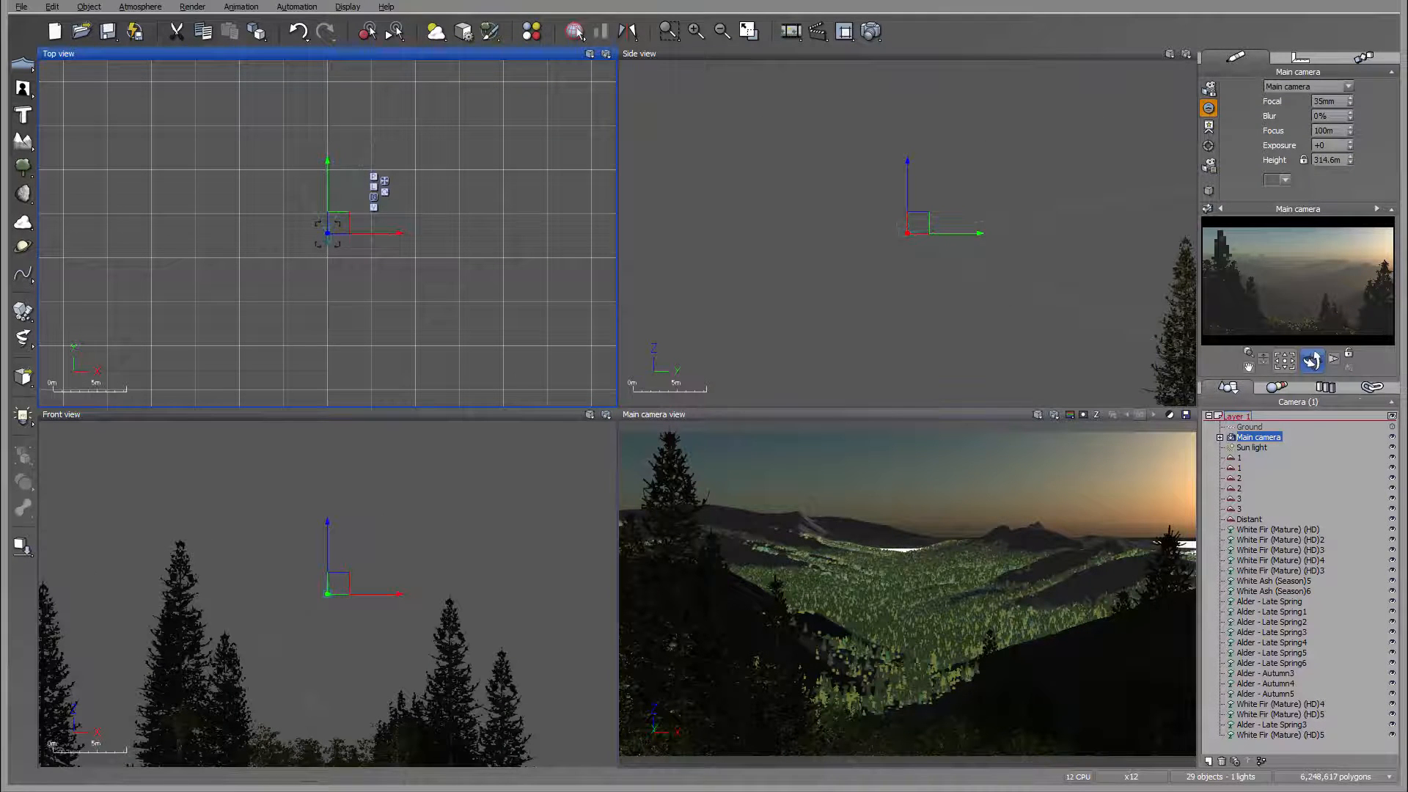
{"action": "left_click_drag", "start_coordinate": [1313, 359], "coordinate": [1312, 360]}
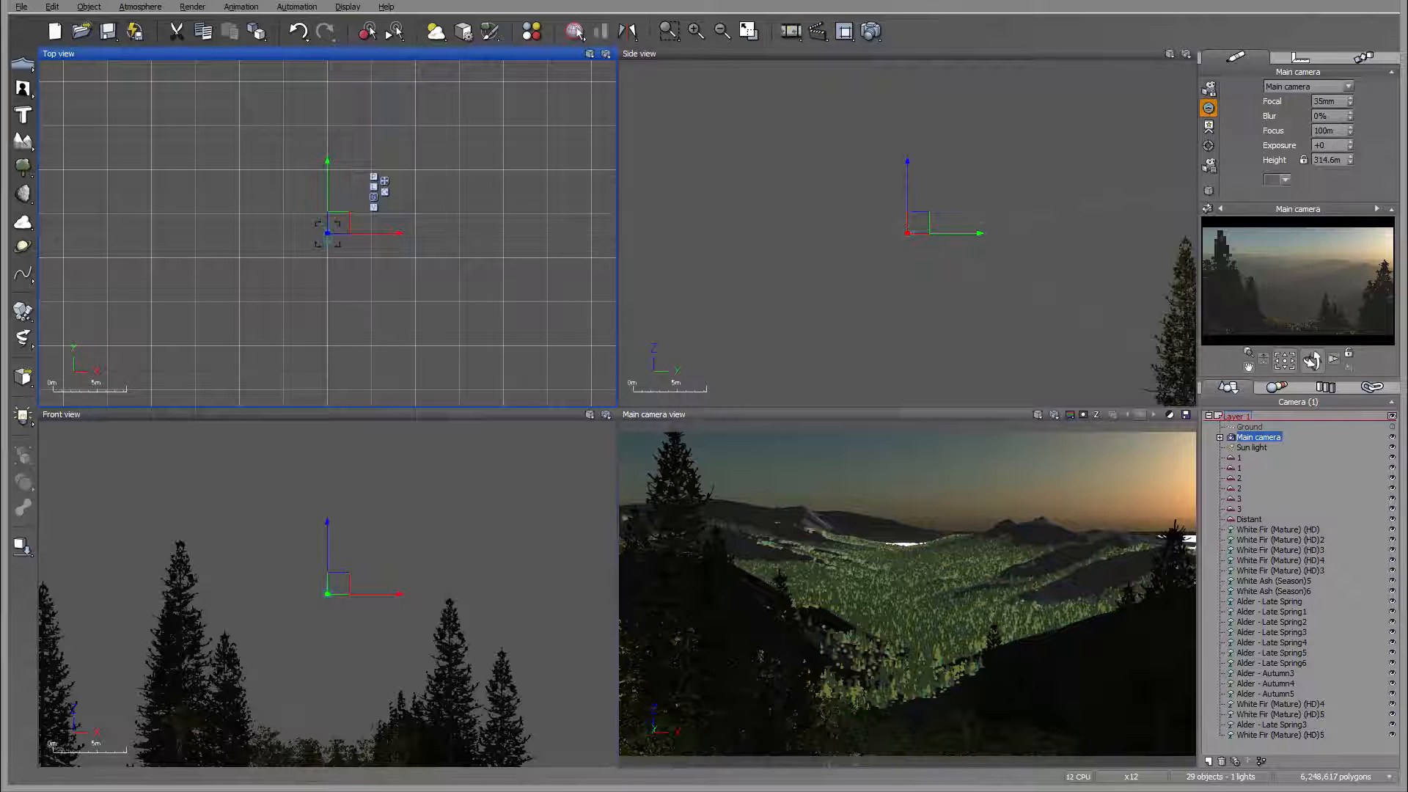
{"action": "key", "text": "ctrl+s"}
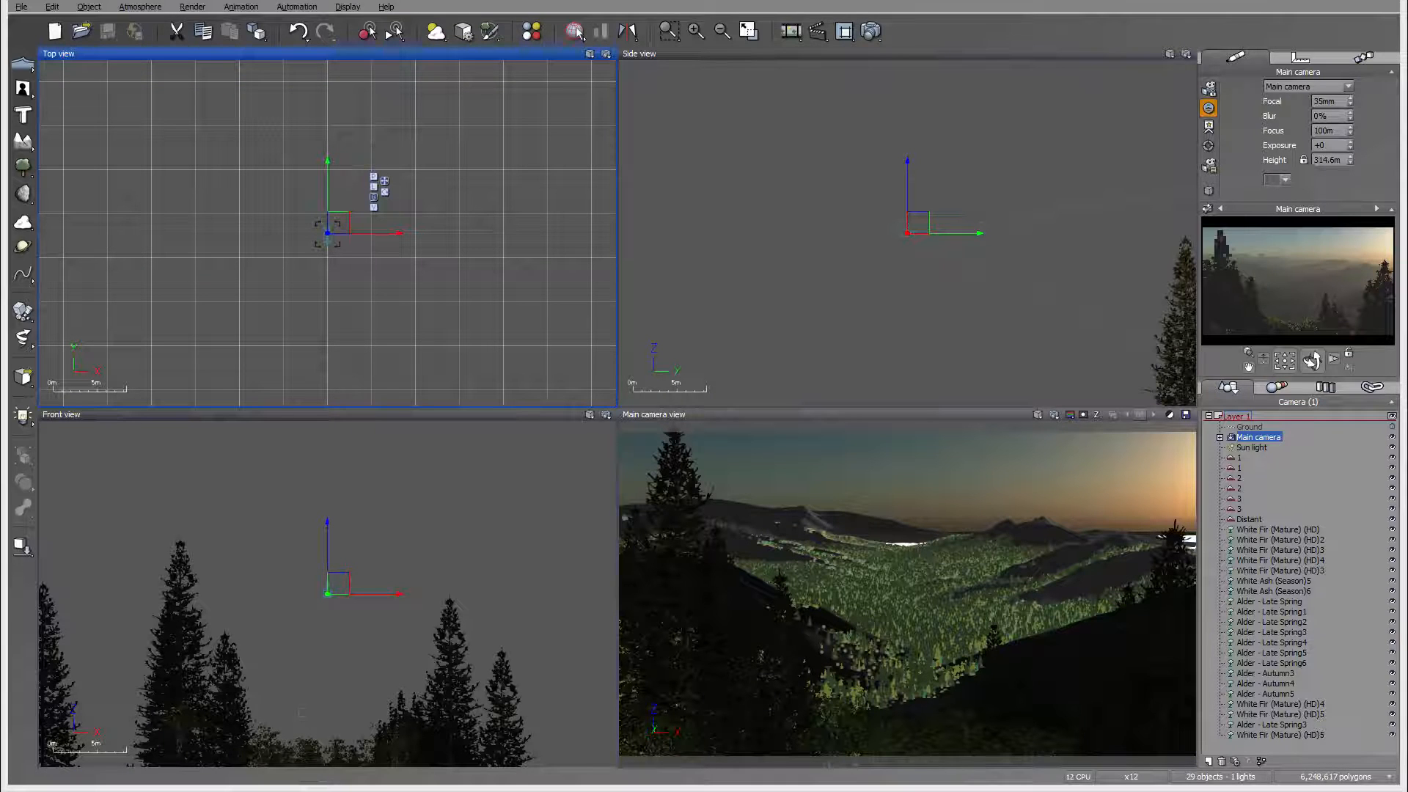
Step: Add a Dark Cumulus cloud layer from the Spectral 2 cloud collection to the atmosphere
{"action": "left_click", "coordinate": [140, 7]}
{"action": "left_click", "coordinate": [103, 101]}
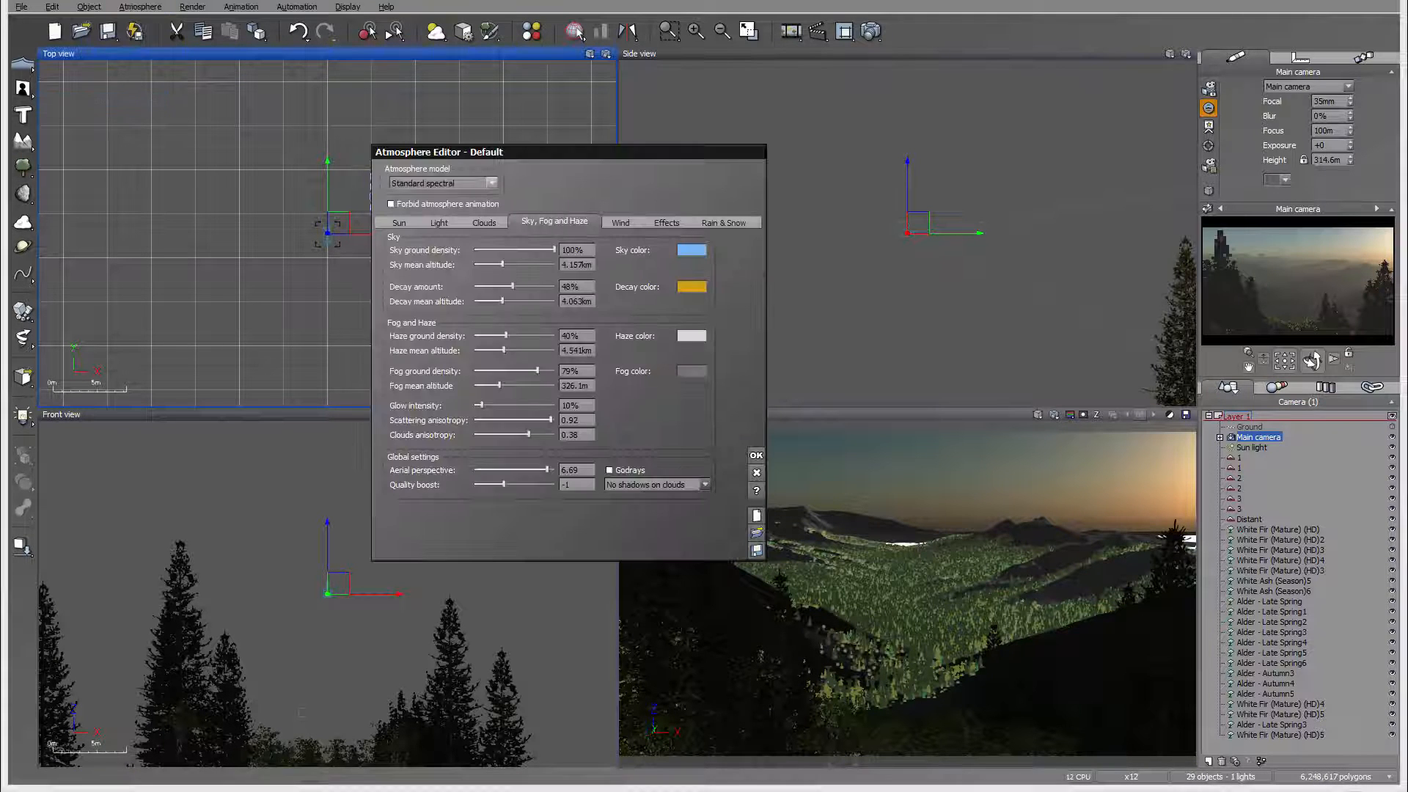
{"action": "left_click", "coordinate": [484, 223]}
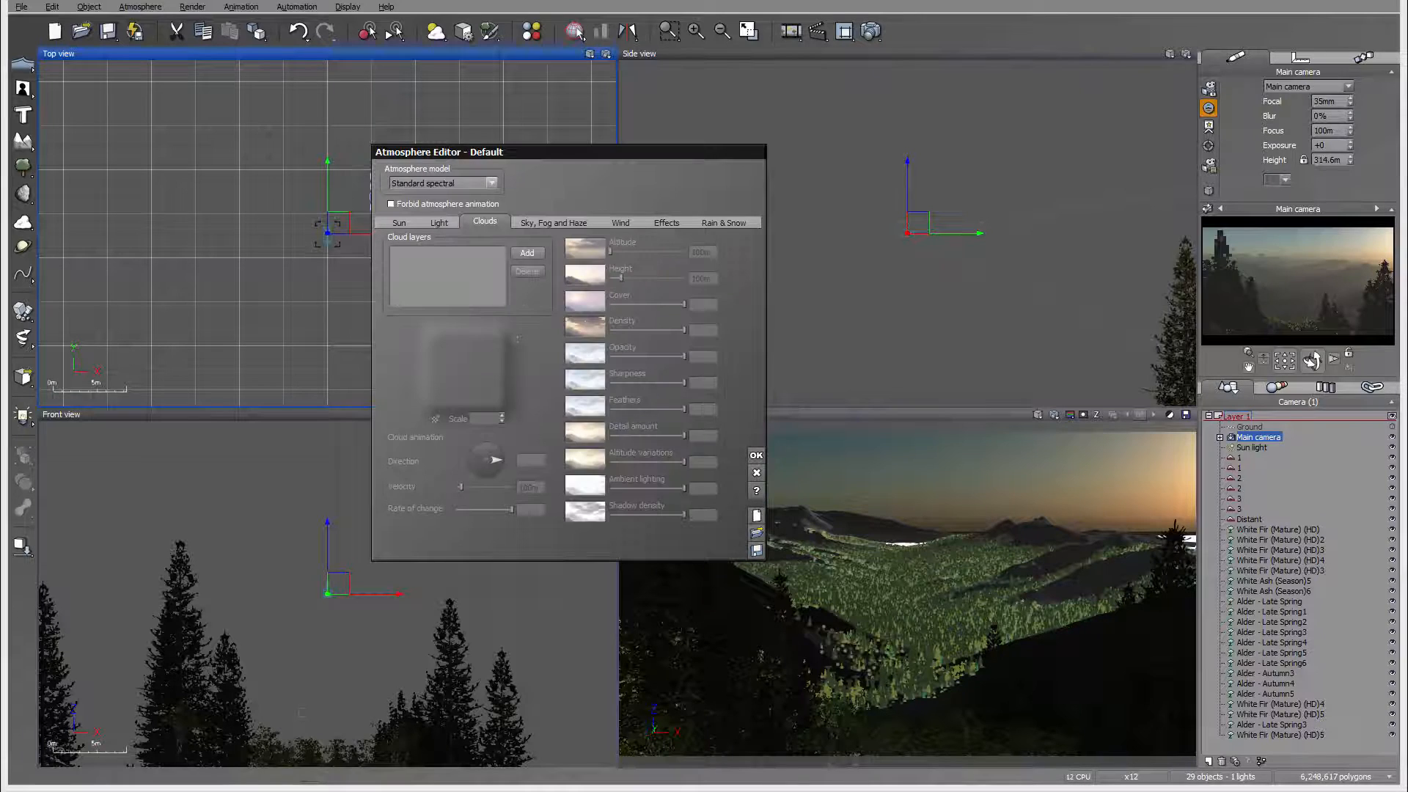
{"action": "left_click", "coordinate": [527, 252]}
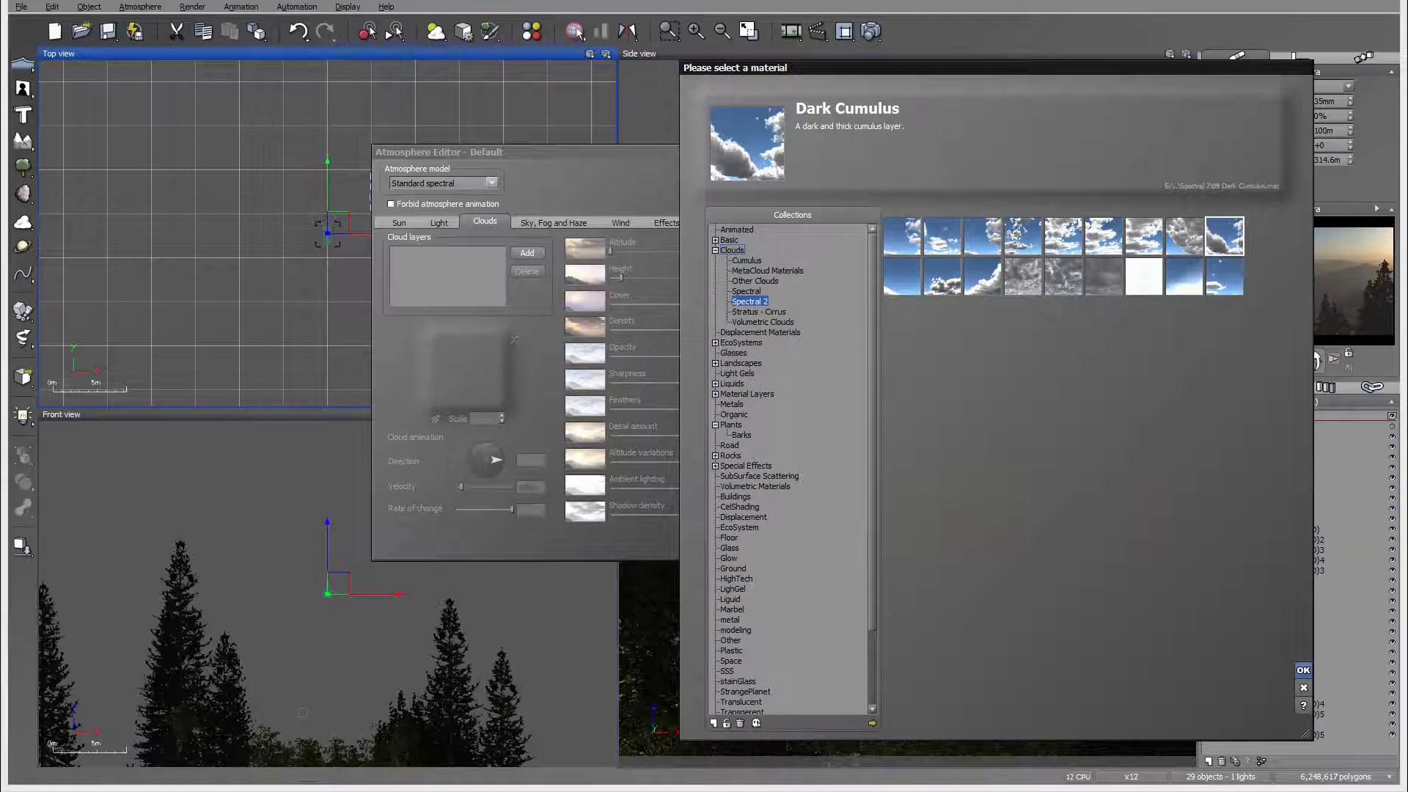
{"action": "left_click", "coordinate": [1303, 670]}
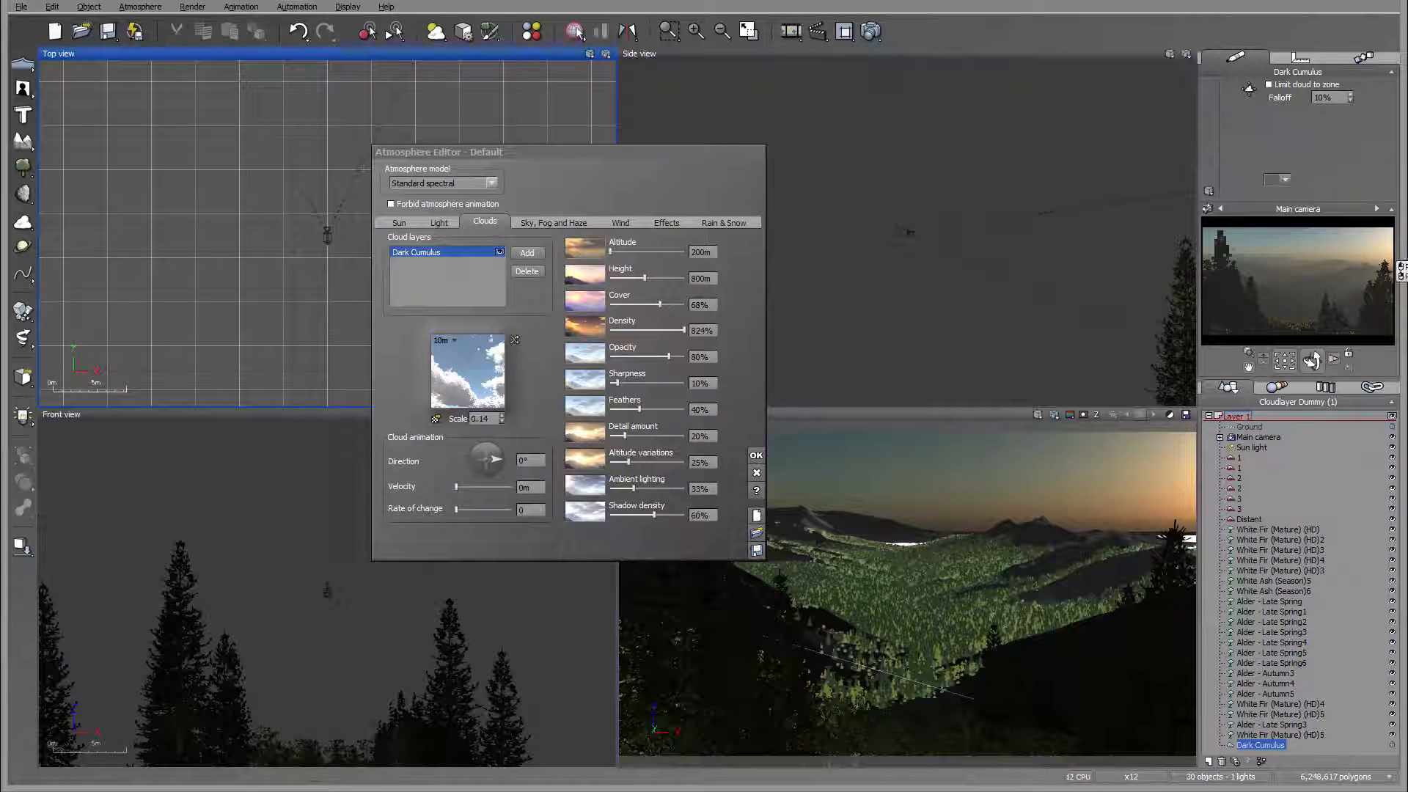
Step: Set the Dark Cumulus layer to 52% cover, 1% density, 100% opacity, 54% detail amount and 100% altitude variations
{"action": "left_click_drag", "start_coordinate": [669, 356], "coordinate": [613, 330]}
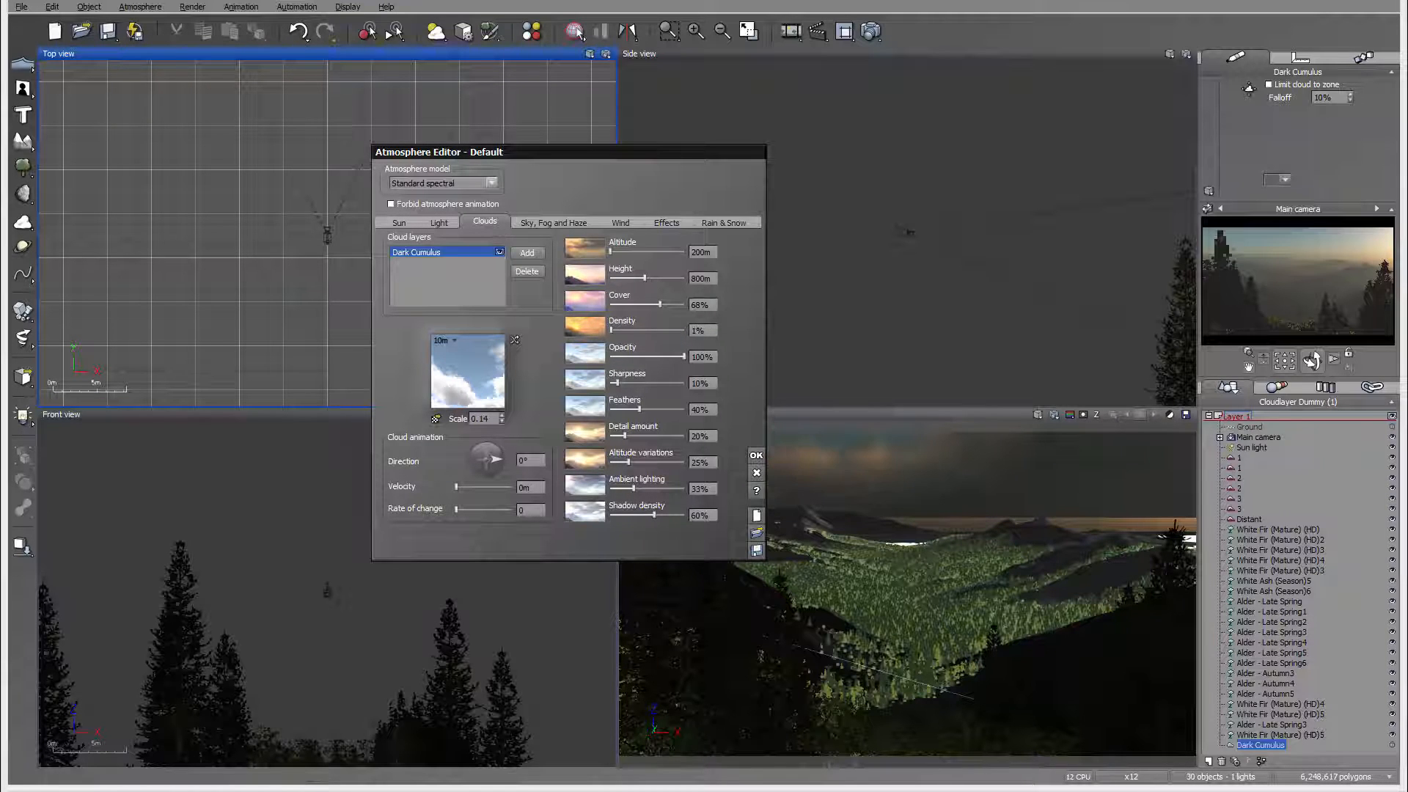
{"action": "left_click_drag", "start_coordinate": [624, 435], "coordinate": [684, 462]}
{"action": "left_click_drag", "start_coordinate": [660, 304], "coordinate": [648, 304]}
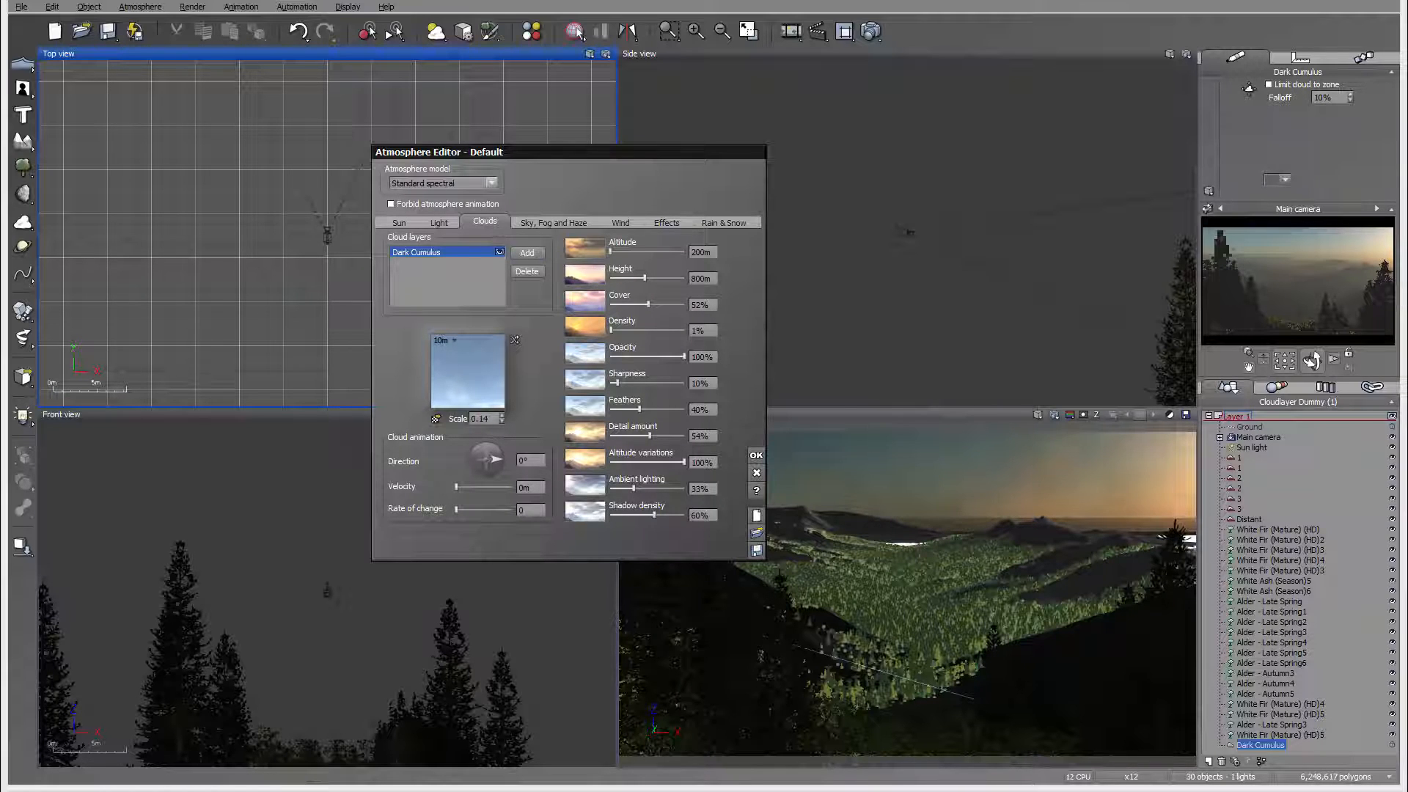
Step: Add a Turbulent Cirrus layer from the Stratus - Cirrus cloud collection and reduce its density to 2%
{"action": "left_click", "coordinate": [527, 253]}
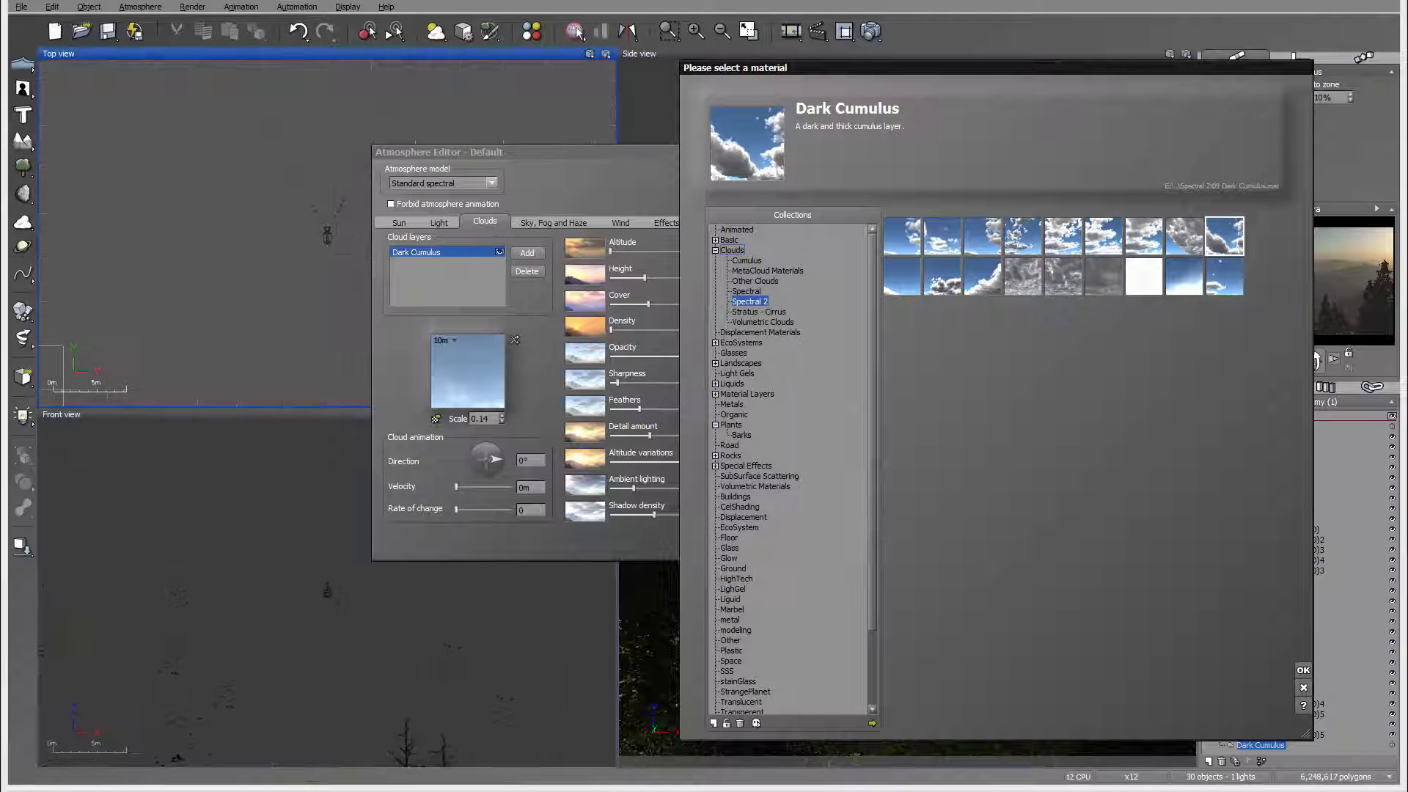
{"action": "left_click", "coordinate": [758, 311]}
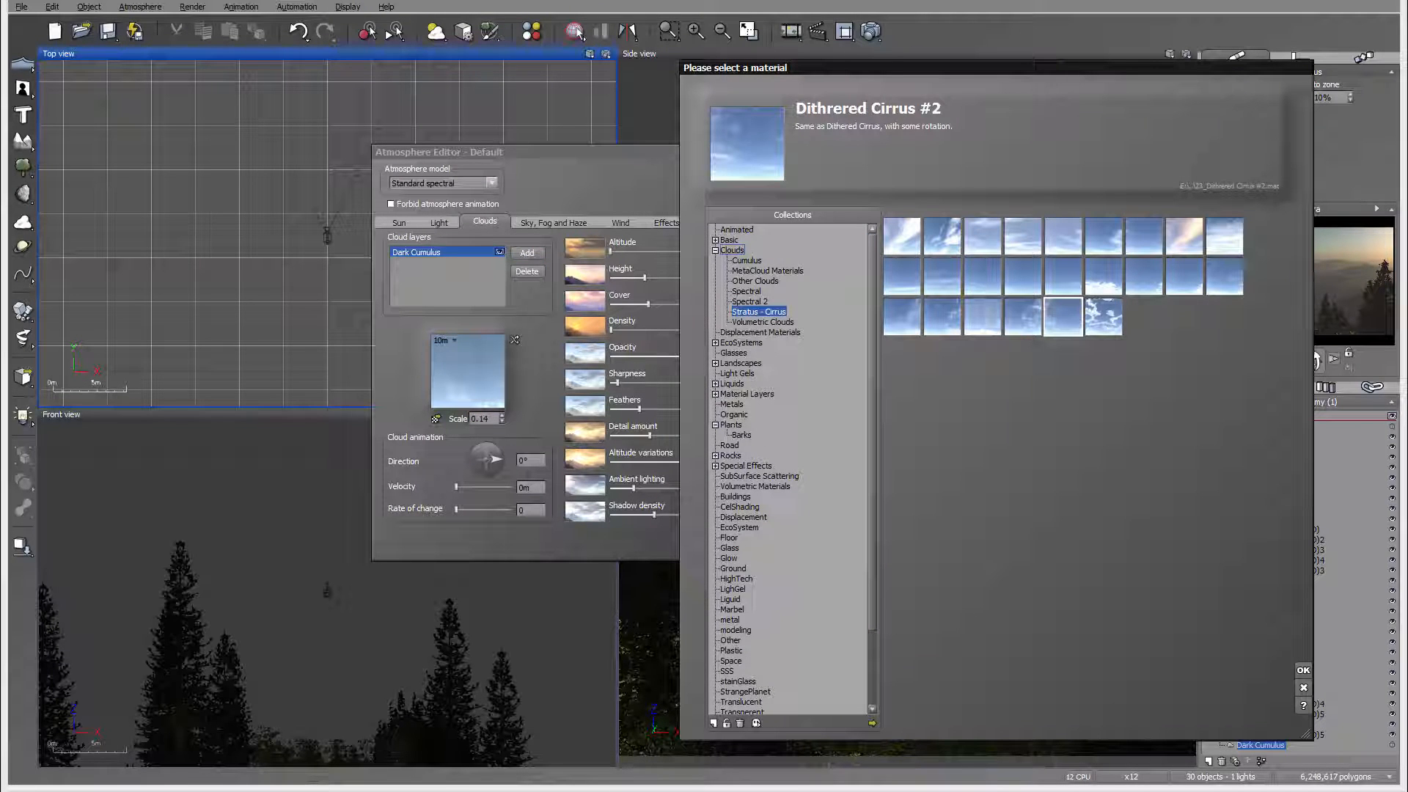
{"action": "left_click", "coordinate": [901, 315]}
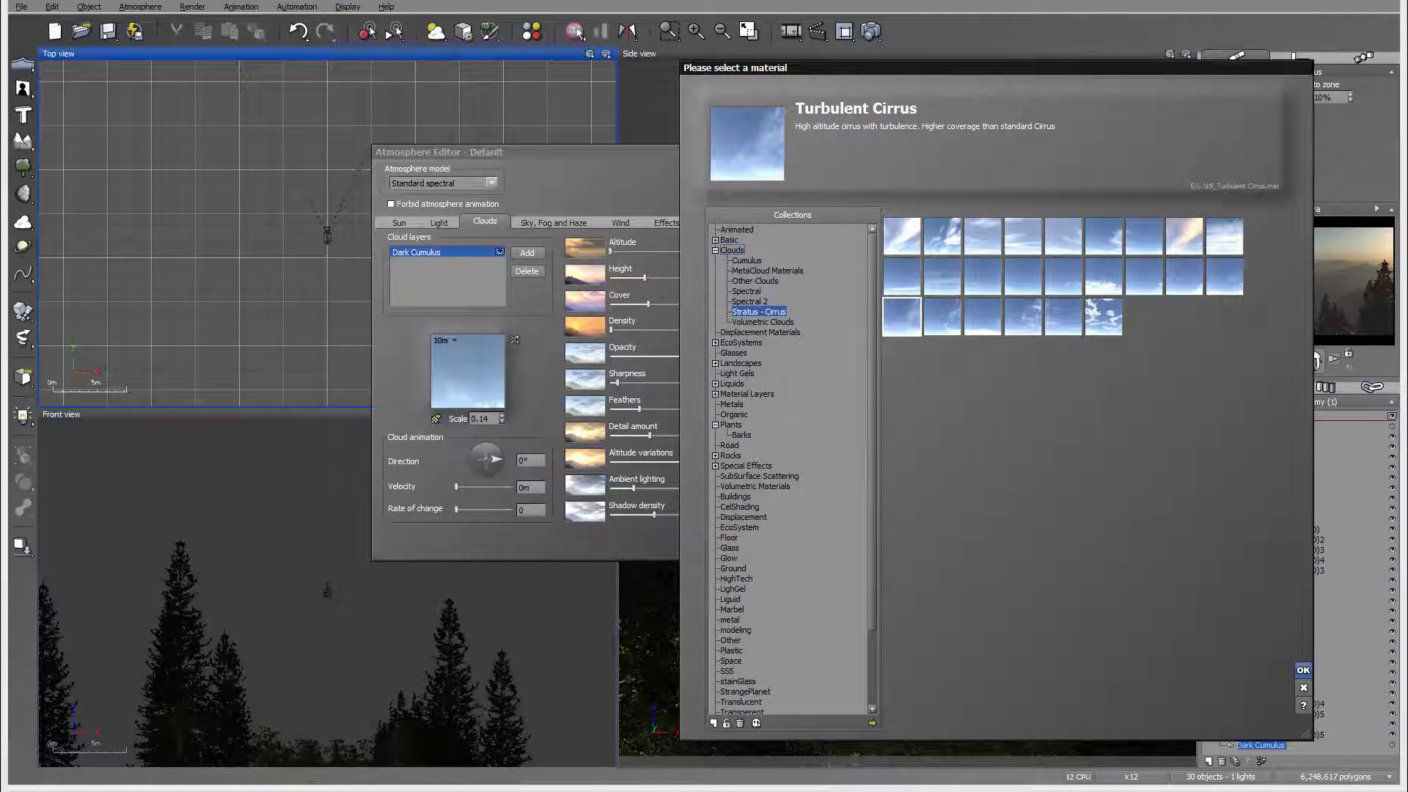
{"action": "left_click", "coordinate": [1303, 670]}
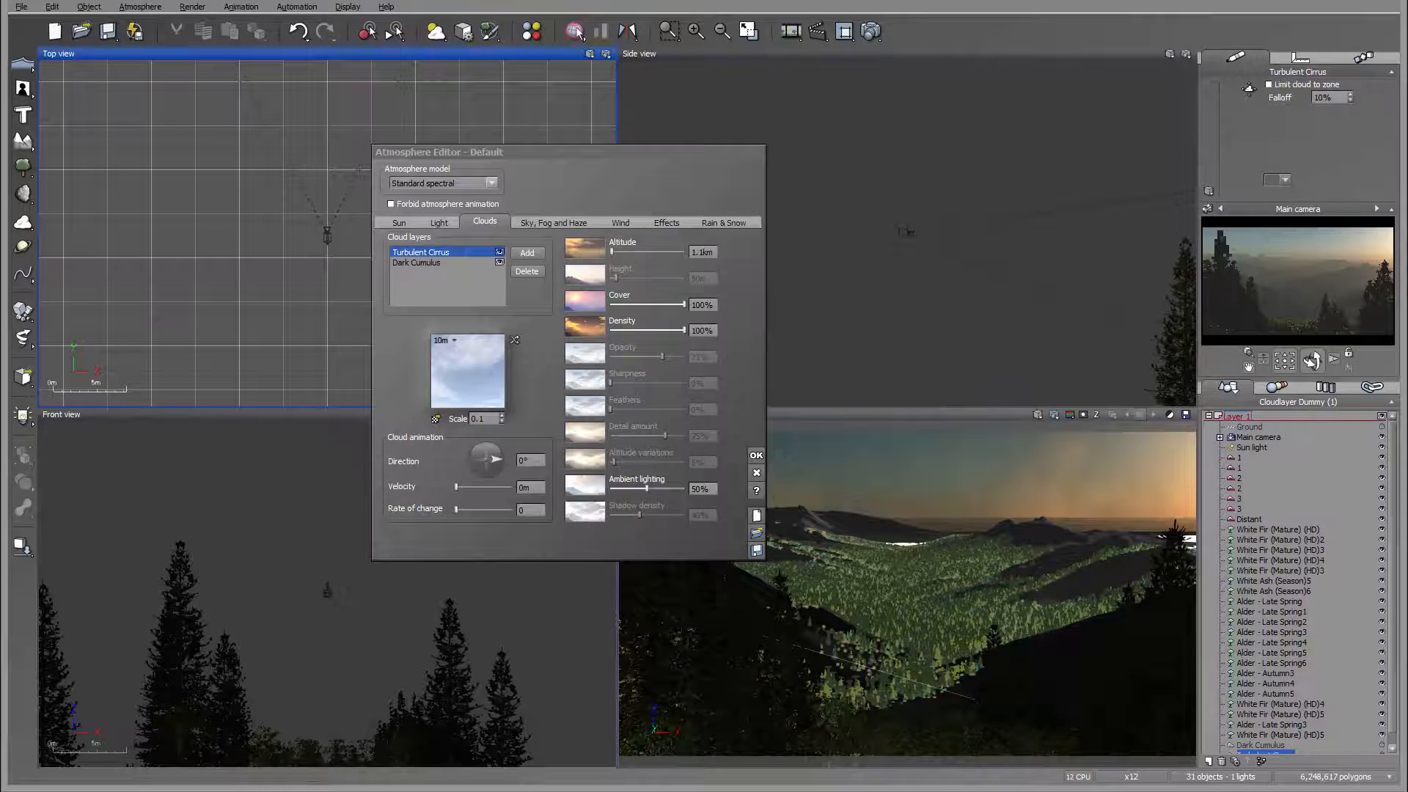
{"action": "left_click_drag", "start_coordinate": [684, 330], "coordinate": [611, 330]}
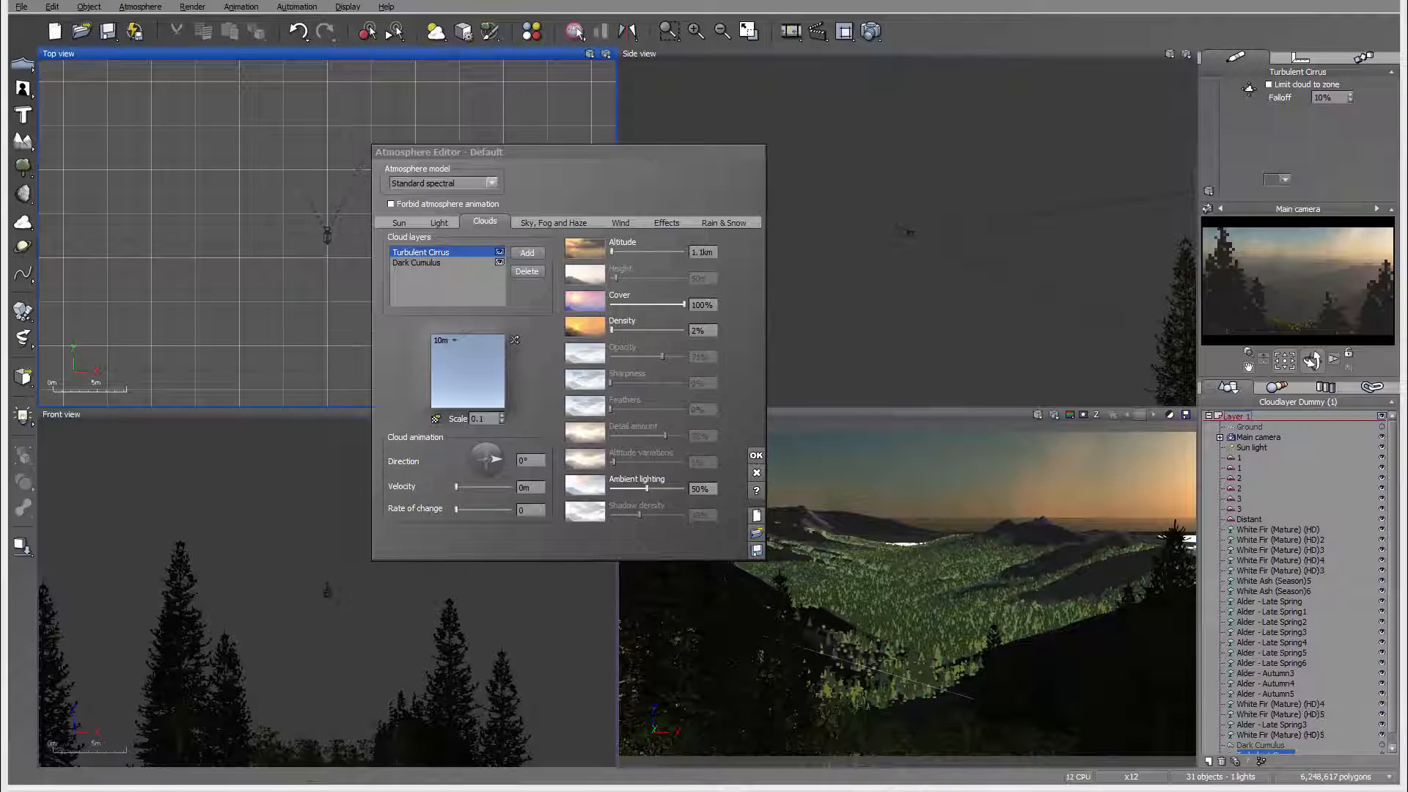
{"action": "key", "text": "Return"}
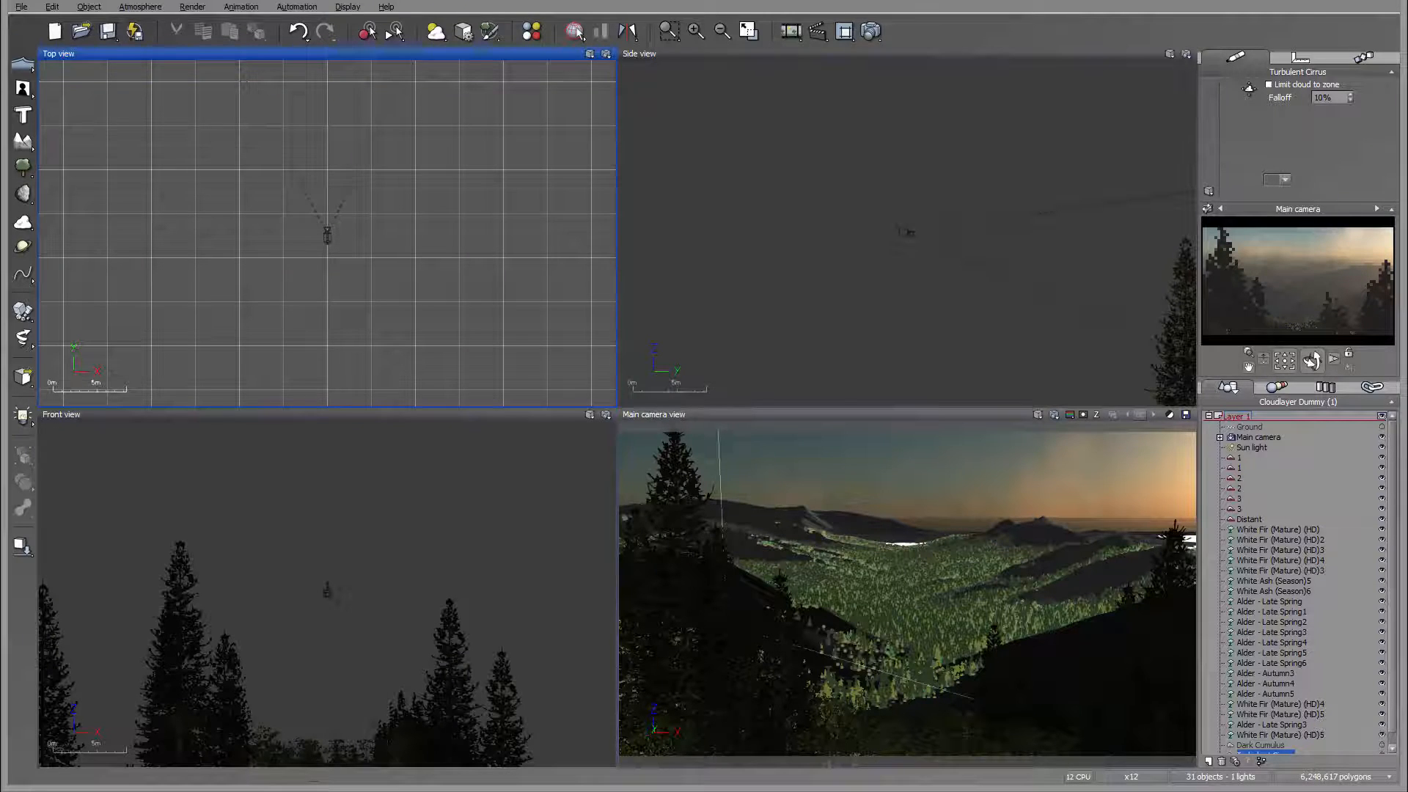
Step: Set the picture size in the render options to 1920x1080
{"action": "left_click_drag", "start_coordinate": [870, 30], "coordinate": [909, 65]}
{"action": "key", "text": "Down"}
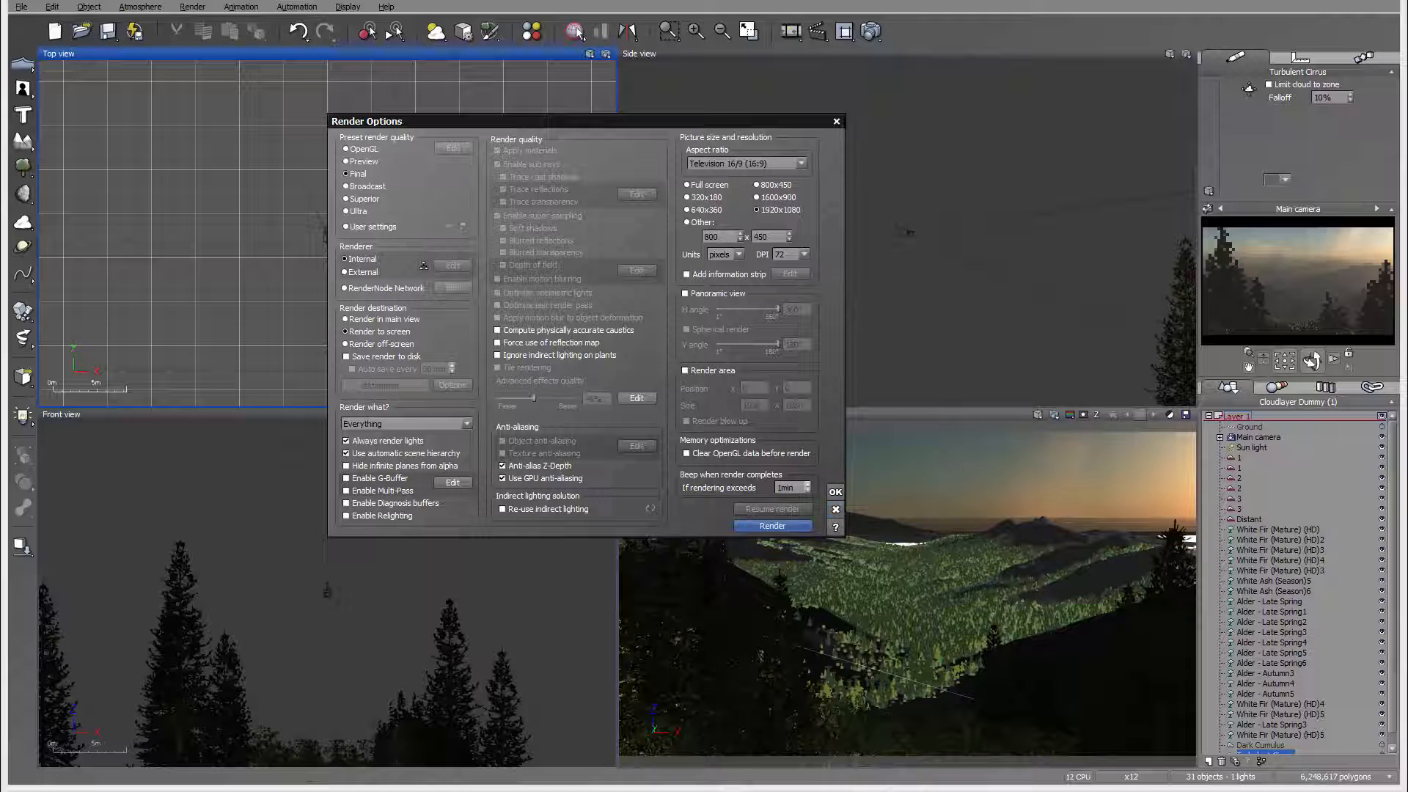
{"action": "key", "text": "Return"}
Step: Set the quality boost for the atmosphere's sky, fog and haze to 0 and start rendering the scene
{"action": "key", "text": "alt+a"}
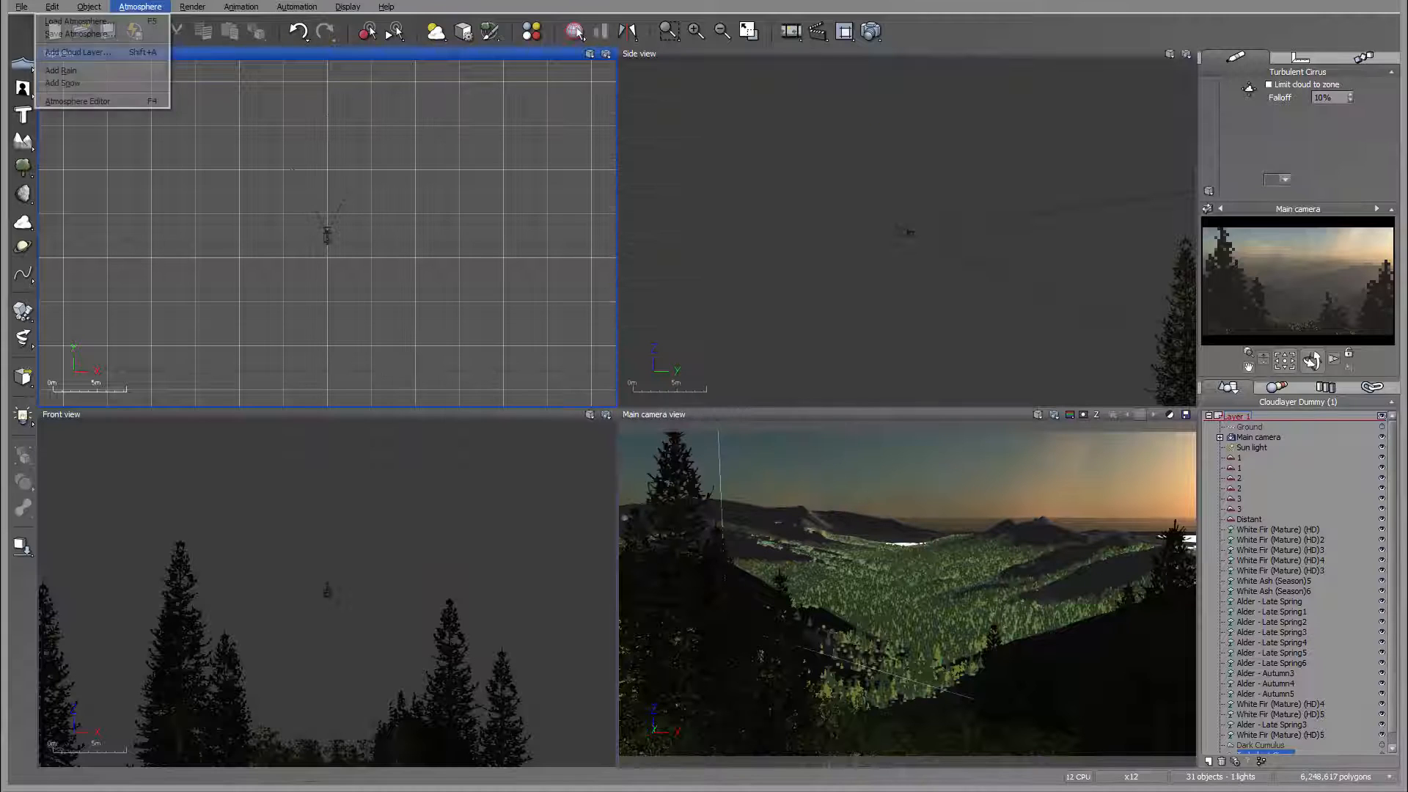
{"action": "key", "text": "Up"}
{"action": "key", "text": "Return"}
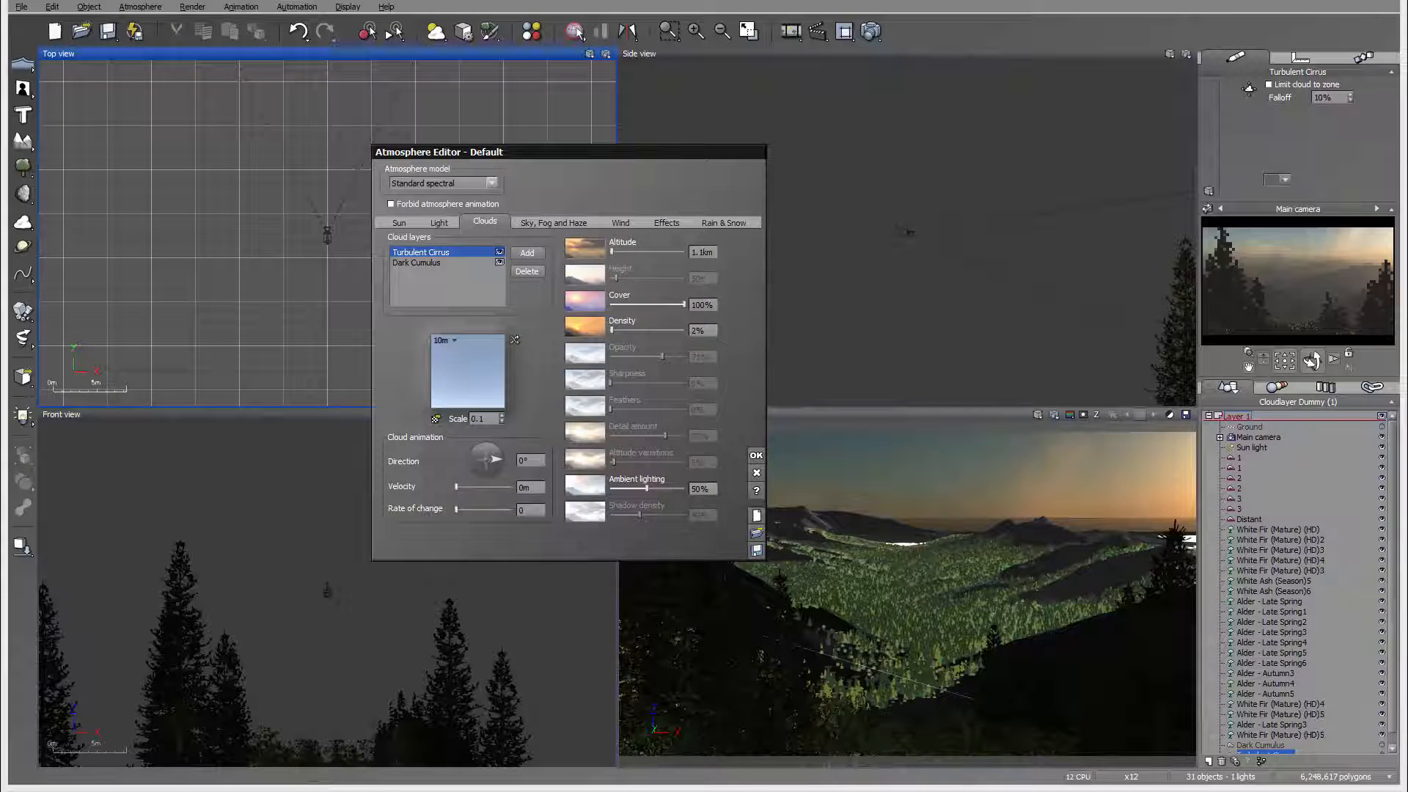
{"action": "key", "text": "ctrl+Tab"}
{"action": "type", "text": "0"}
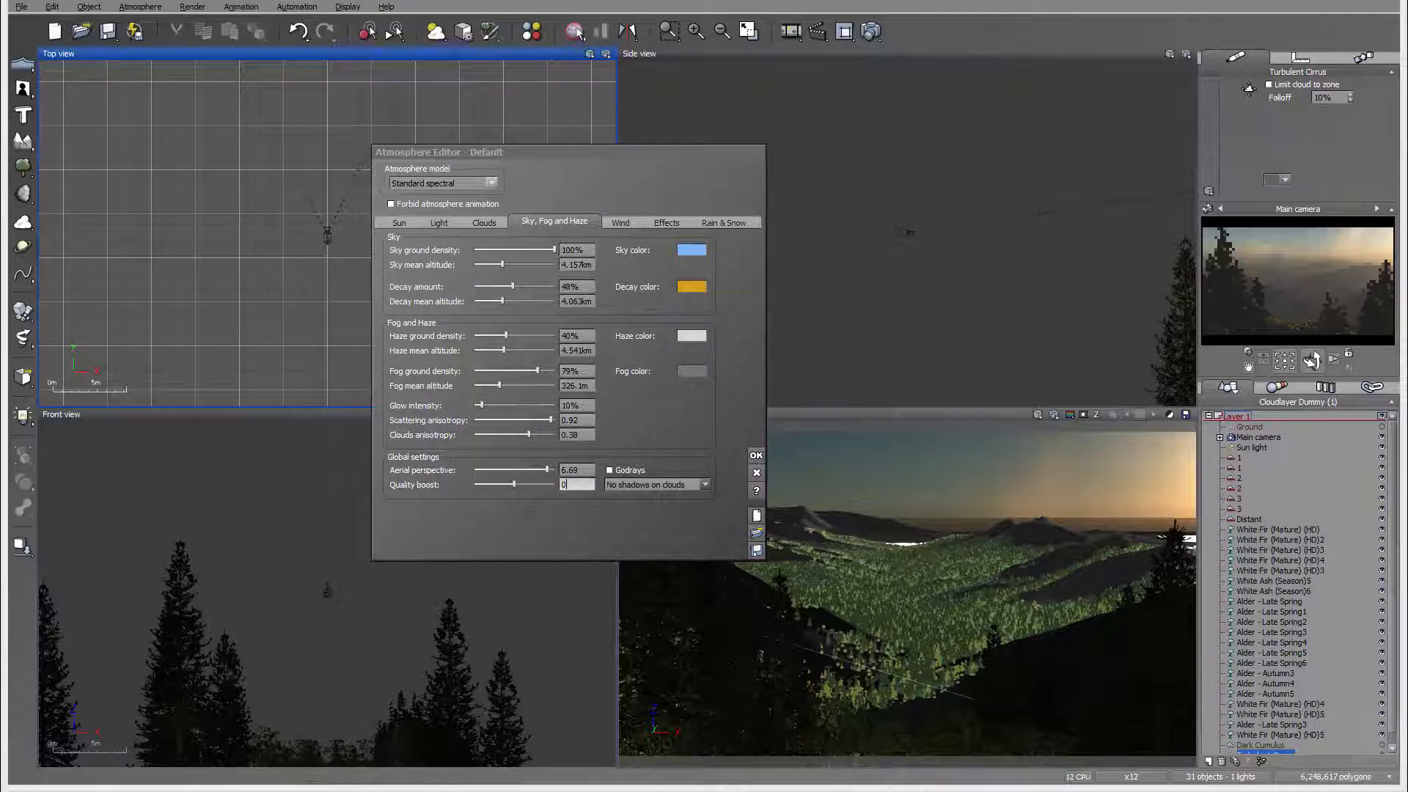
{"action": "key", "text": "Return"}
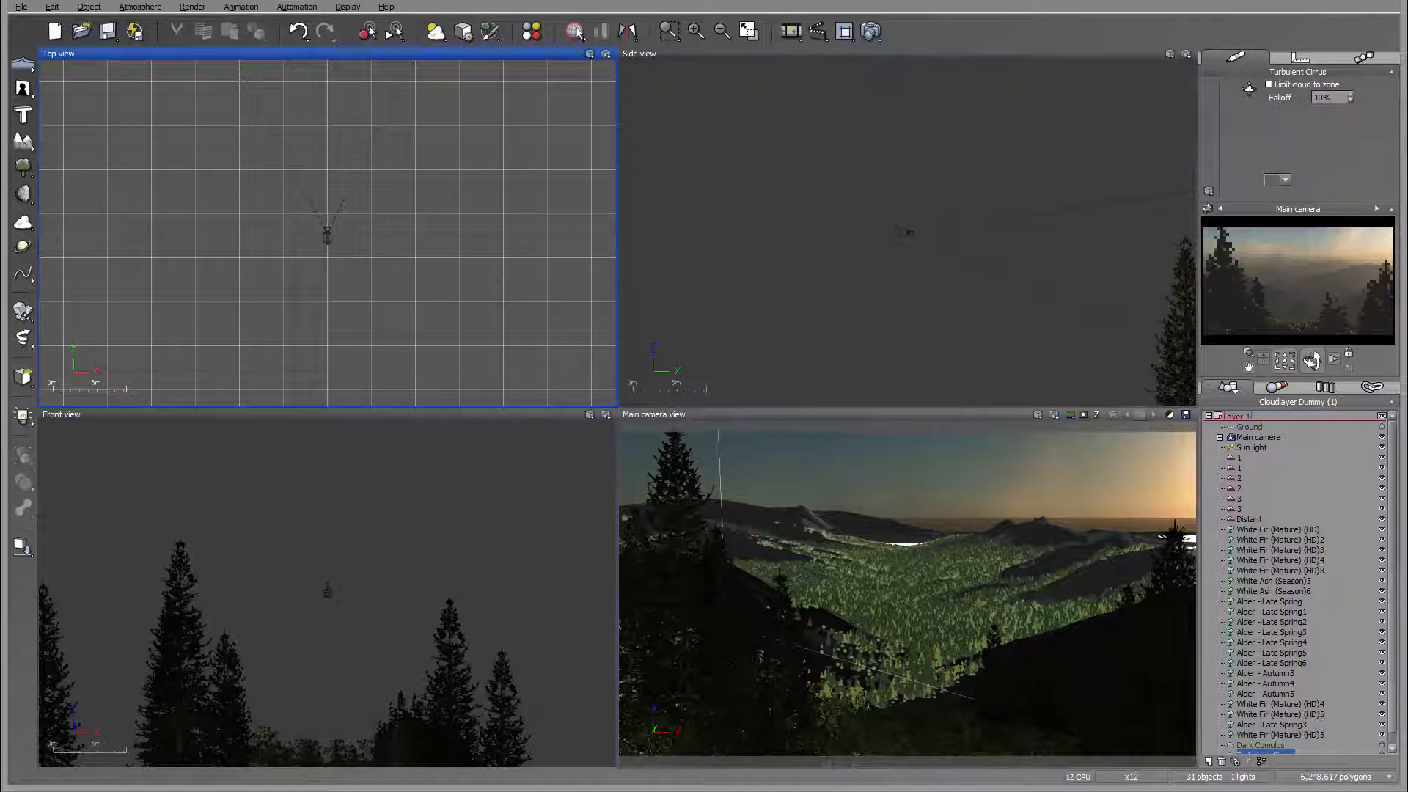
{"action": "left_click", "coordinate": [870, 31]}
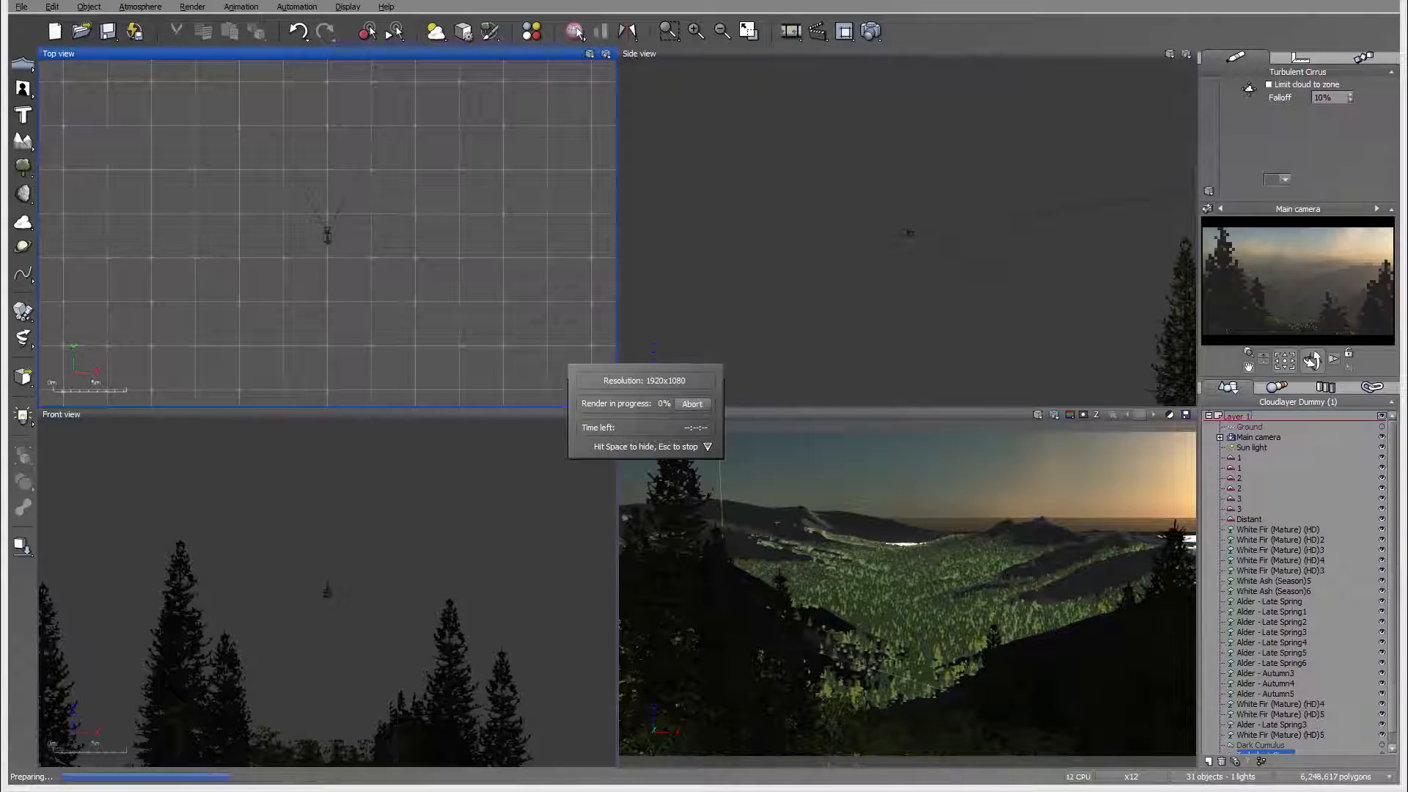